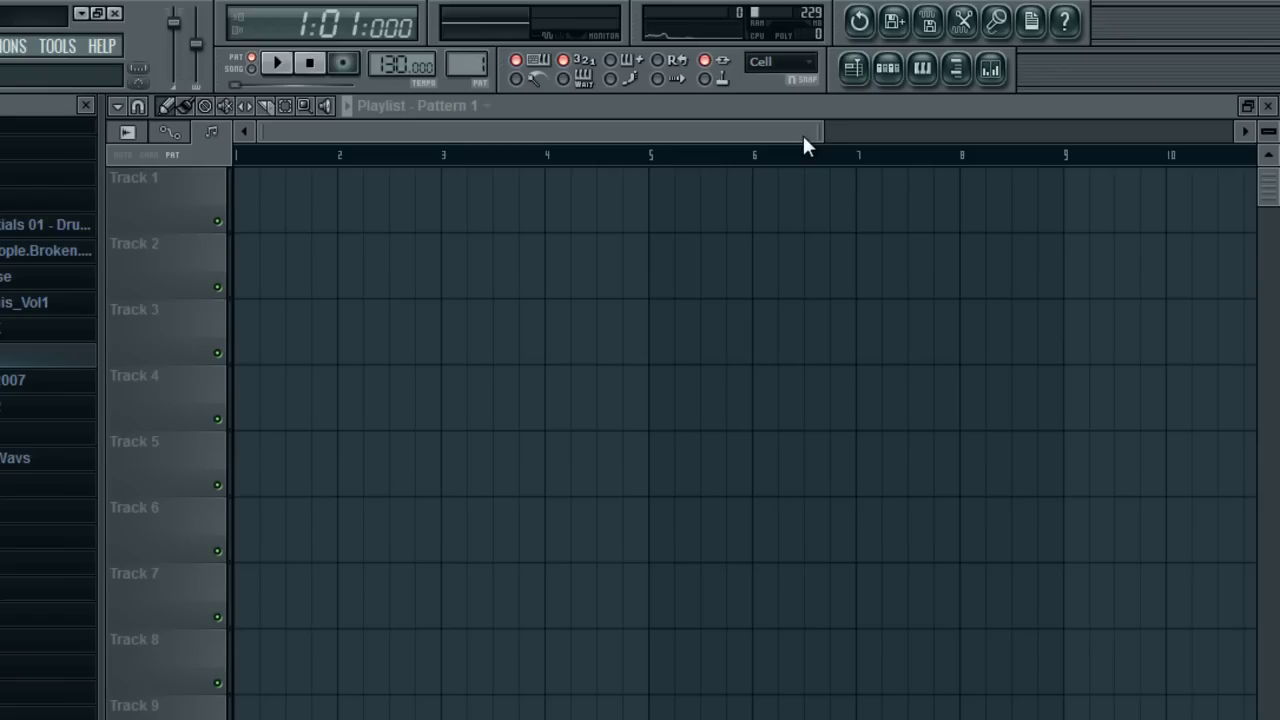
Remove the Fruity Limiter from the mixer's Master track and close the mixer.
left_click(992, 72)
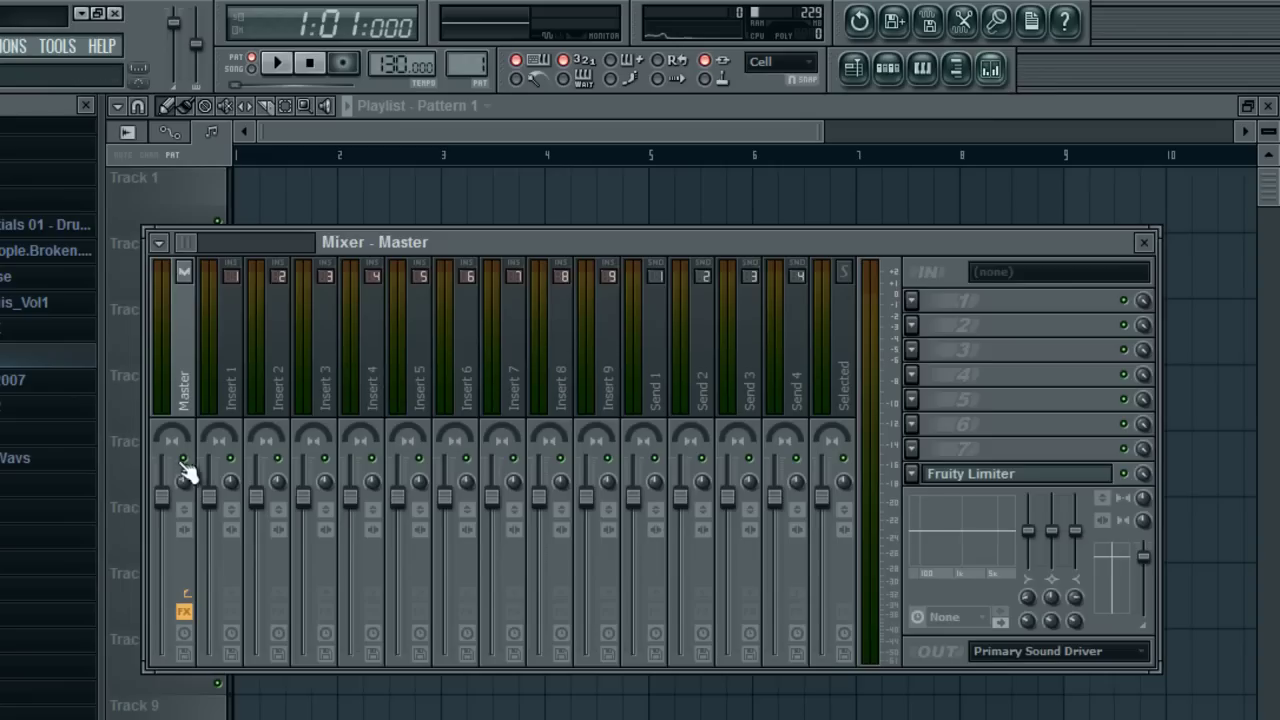
left_click(911, 473)
mouse_move(970, 341)
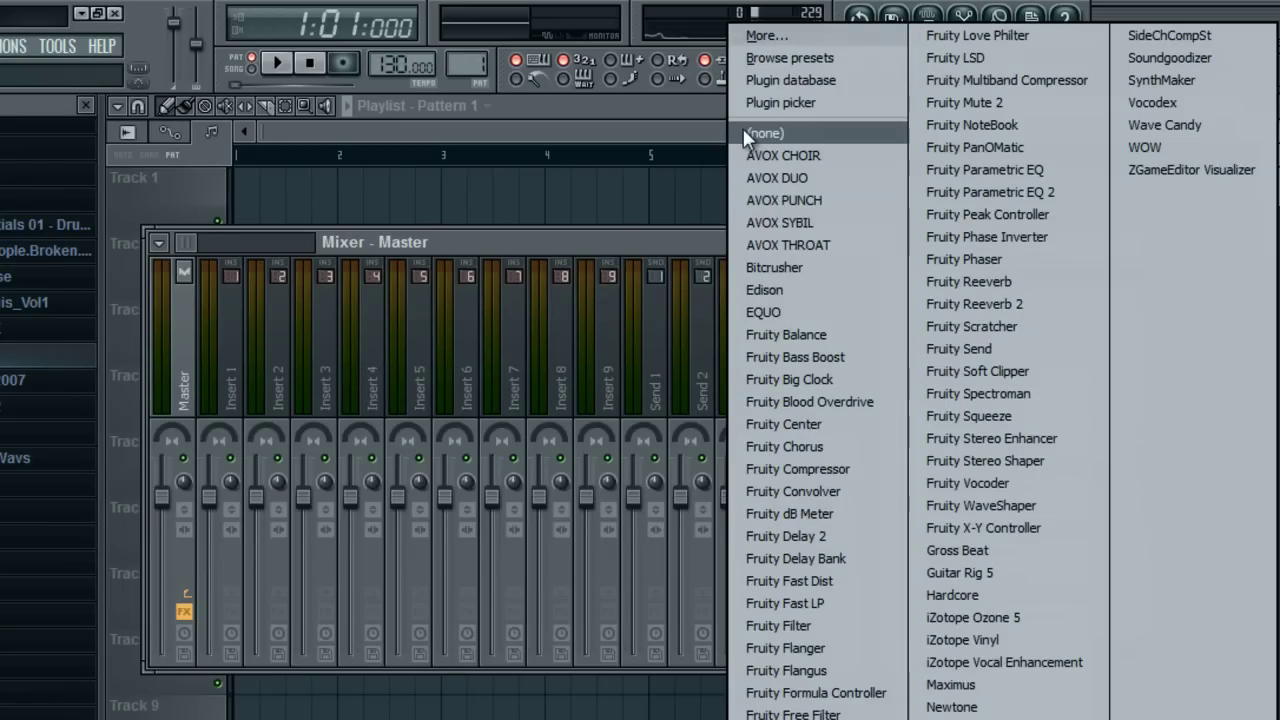
left_click(771, 133)
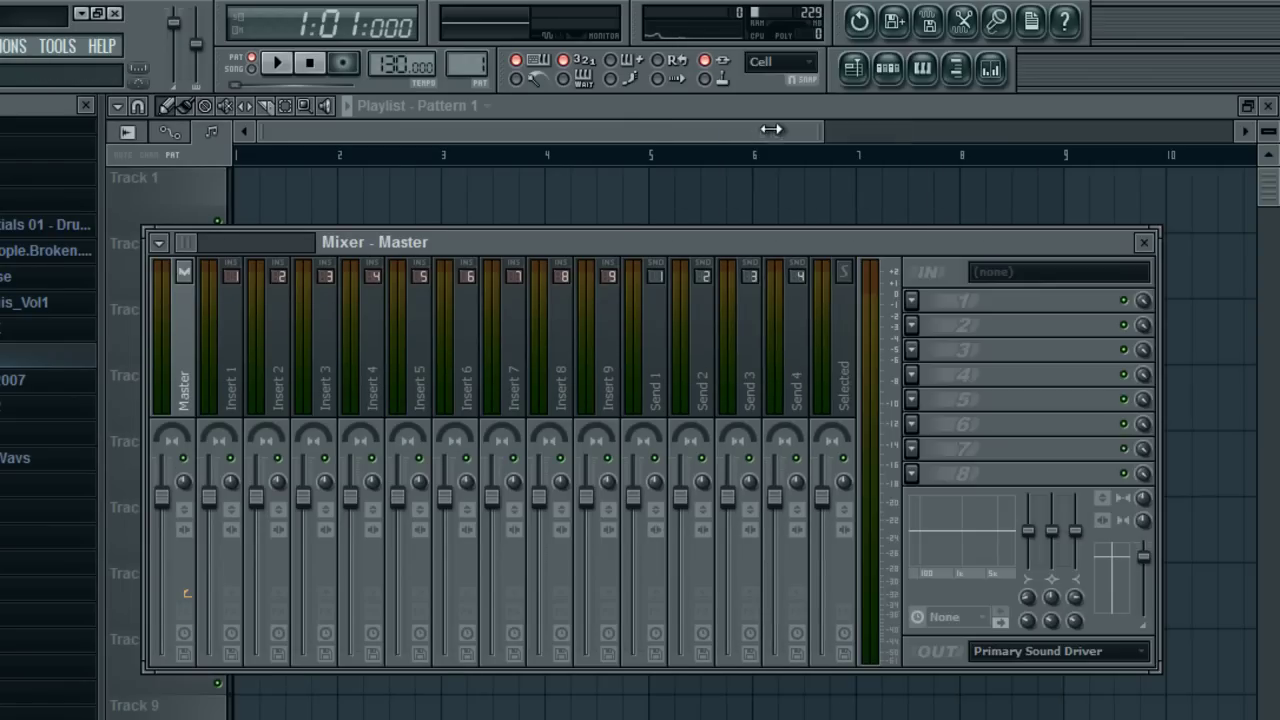
left_click(757, 131)
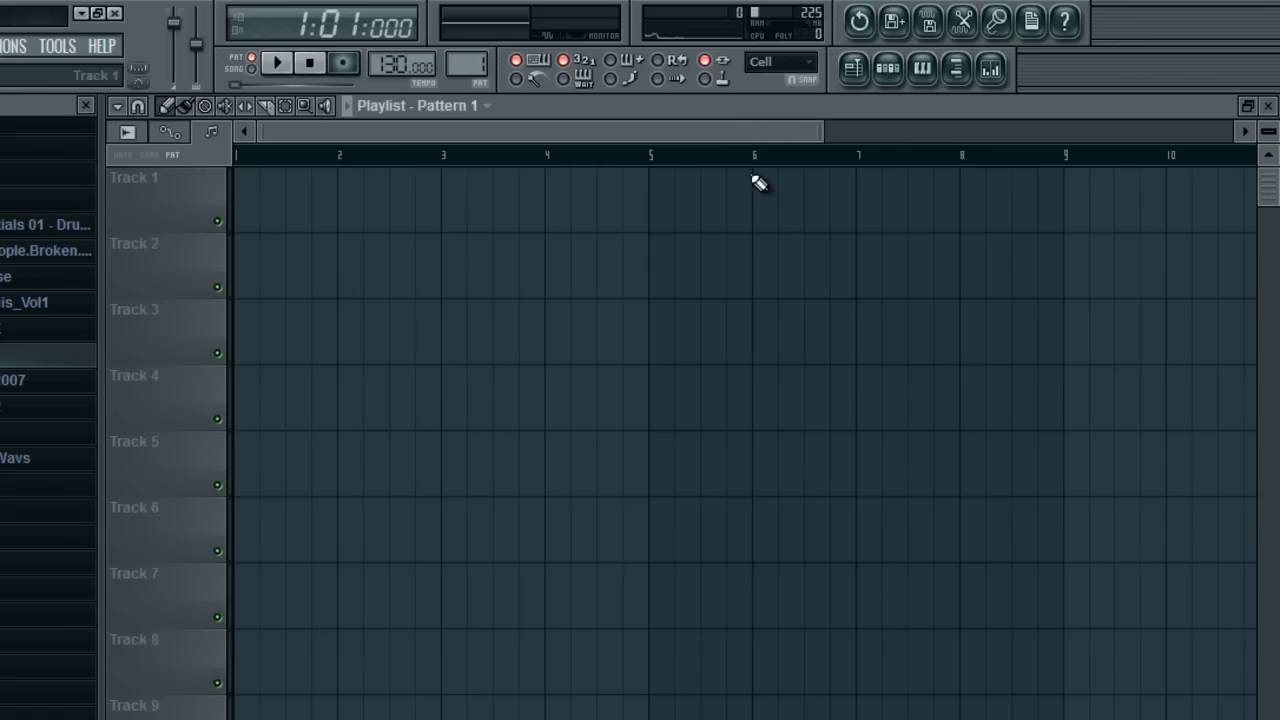
Find the CF_S3_140_G#_Colors_DBL vocal sample in the browser and place it at the start of Track 6.
left_click(4, 618)
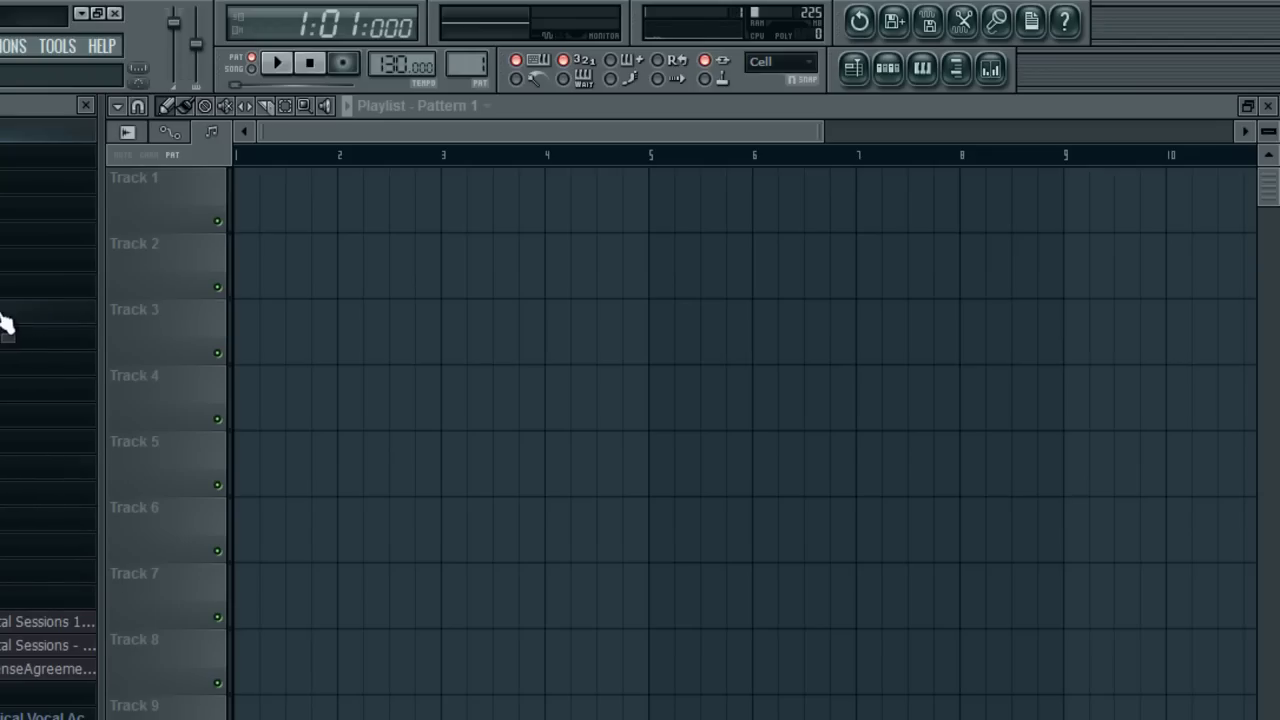
left_click(3, 260)
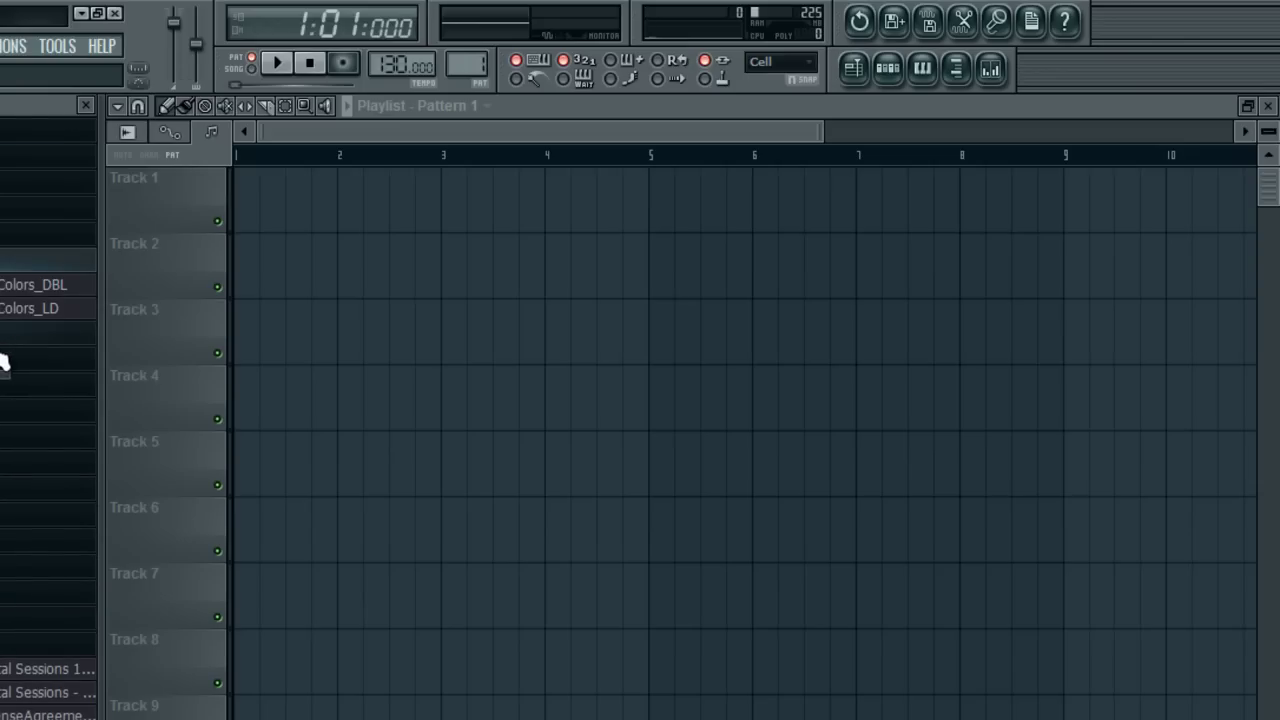
left_click(3, 286)
left_click_drag(5, 312, 158, 558)
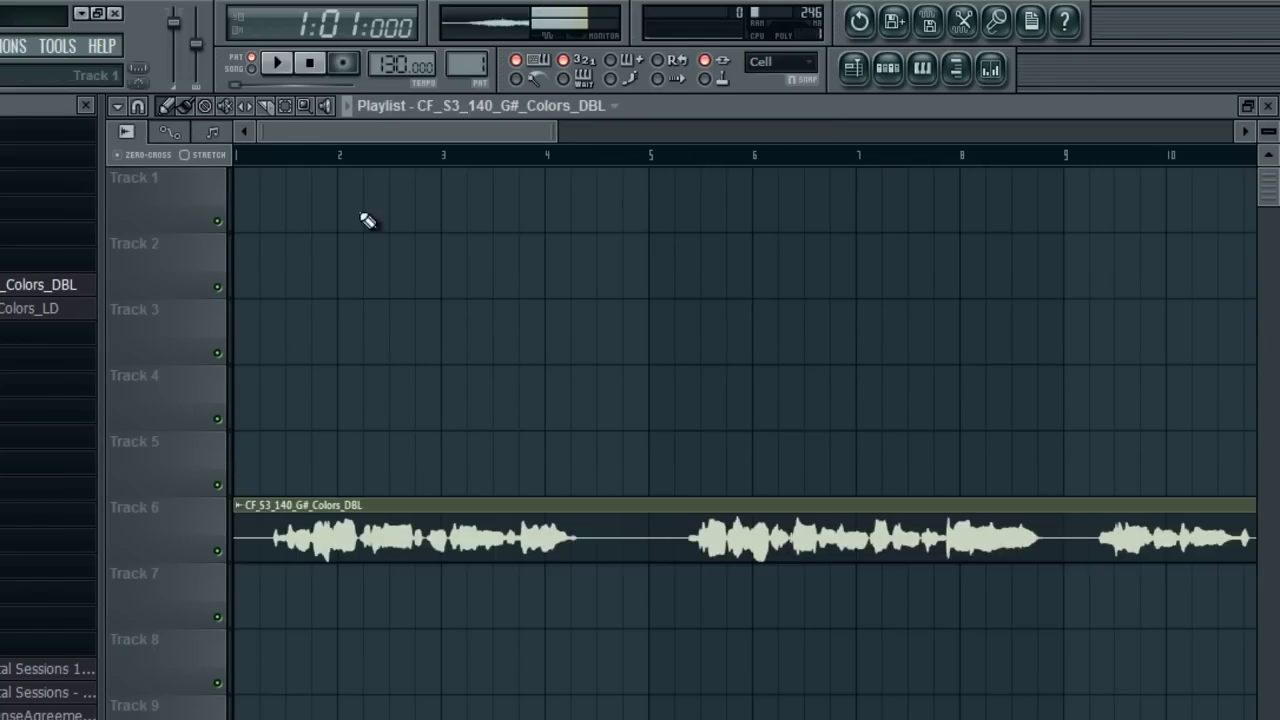
Slice the vocal clip on Track 6 after its first phrase, delete the remainder and collapse the sample folder.
left_click_drag(620, 471, 645, 640)
left_click(168, 107)
right_click(710, 508)
right_click(645, 513)
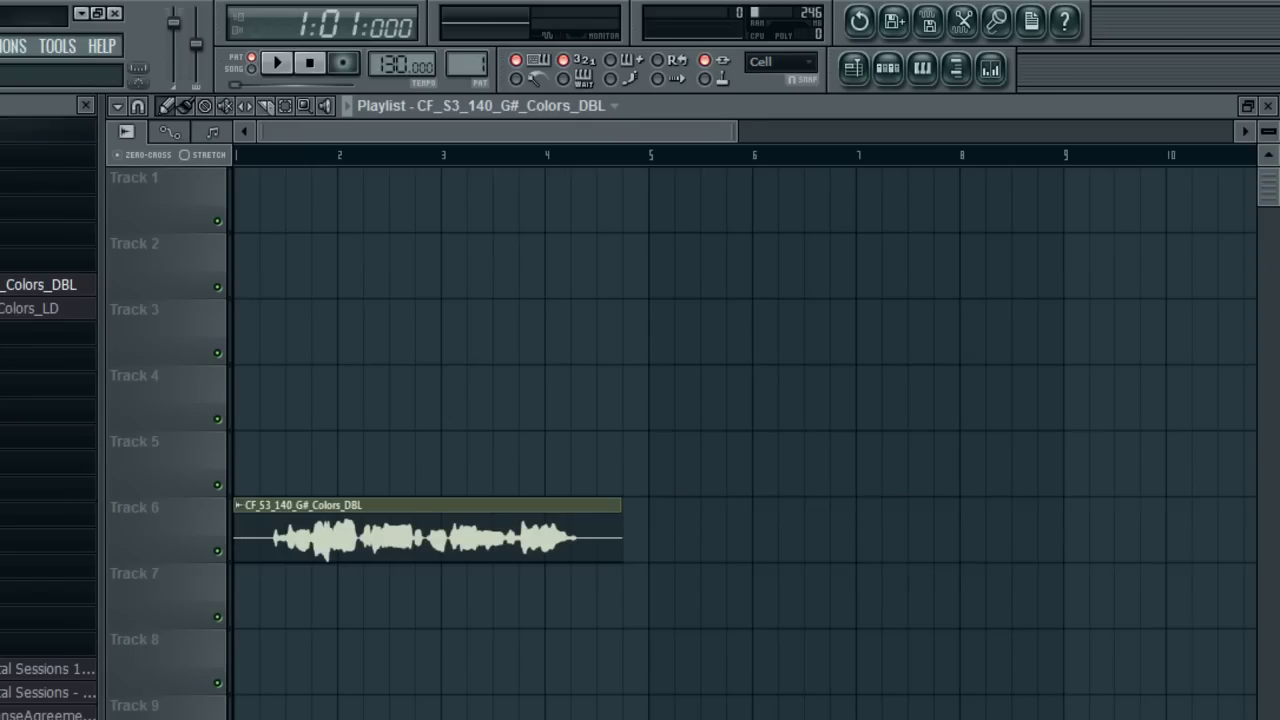
left_click(22, 131)
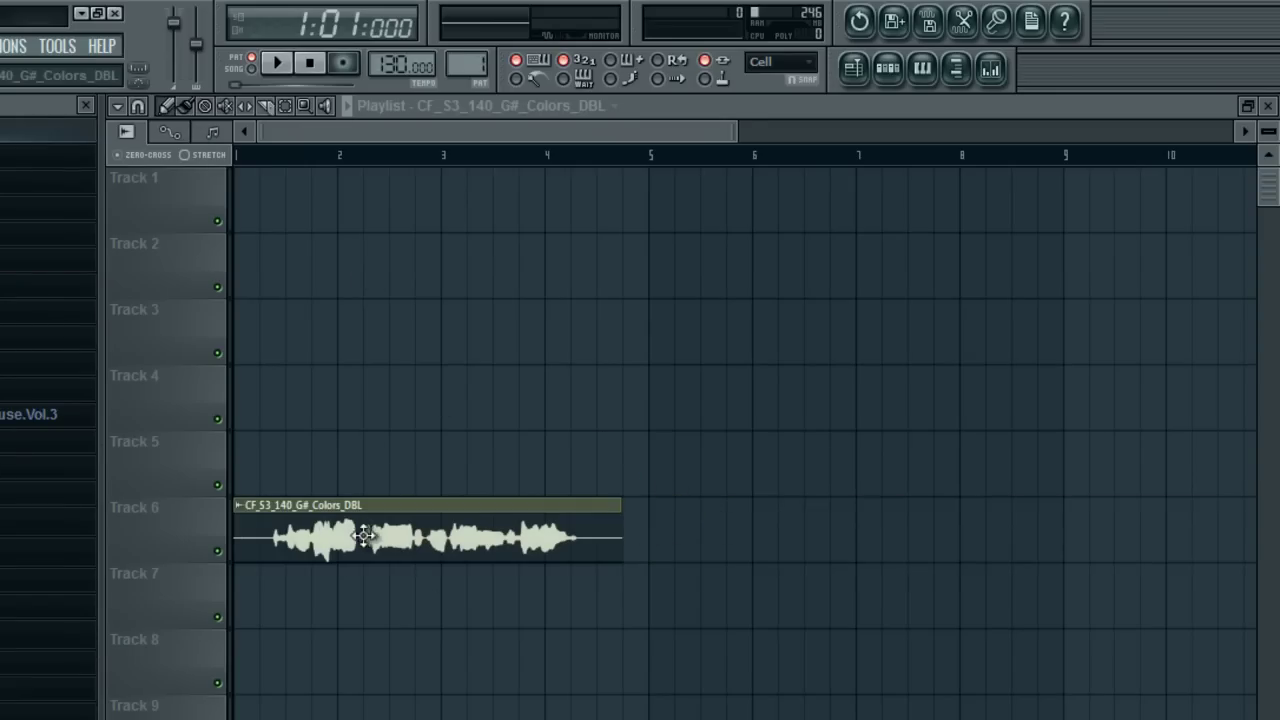
left_click(355, 136)
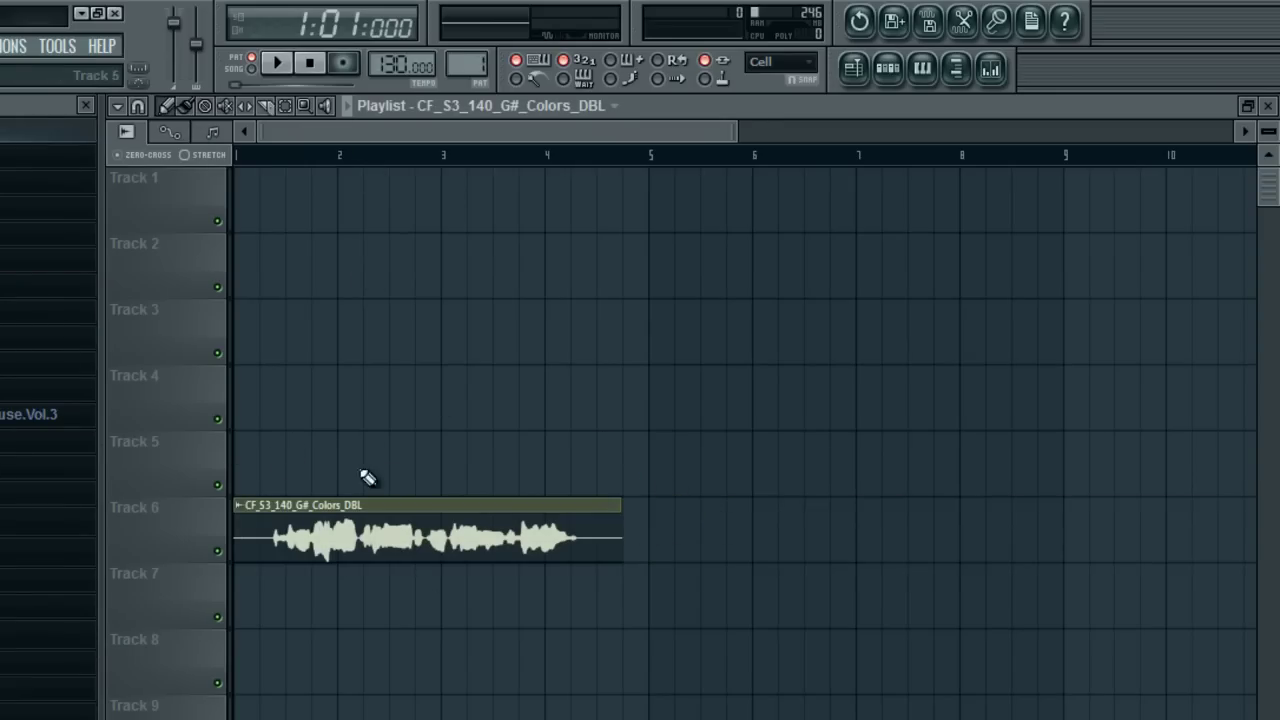
Trim the silence before the first vocal phrase, shorten the clip to two bars and remove the stray copy at bar 4.
left_click_drag(236, 558, 284, 537)
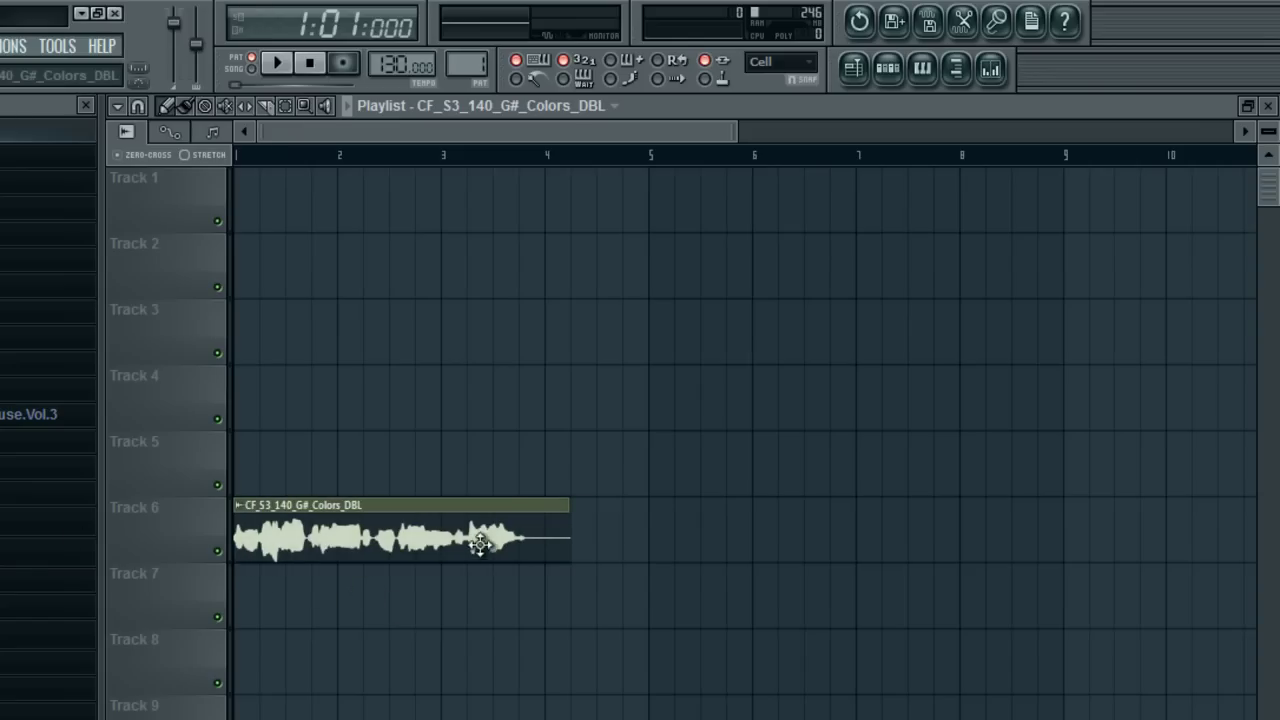
left_click_drag(562, 537, 430, 538)
left_click(614, 530)
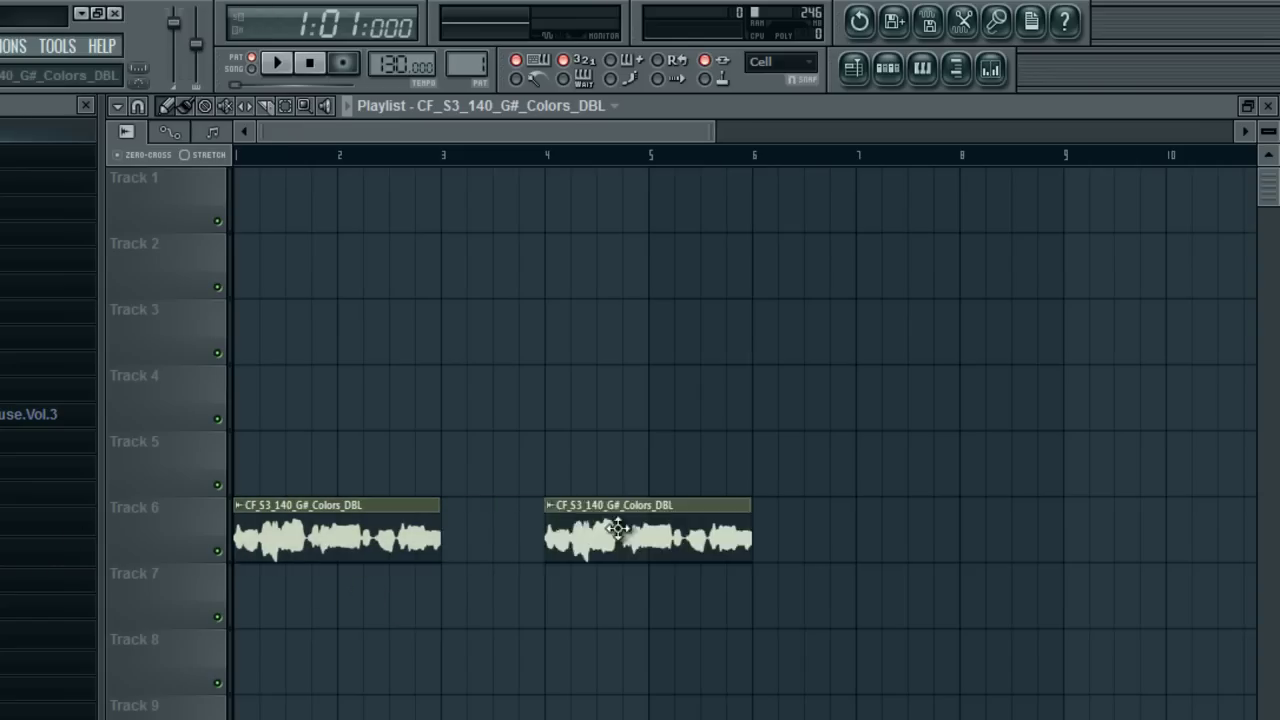
right_click(614, 530)
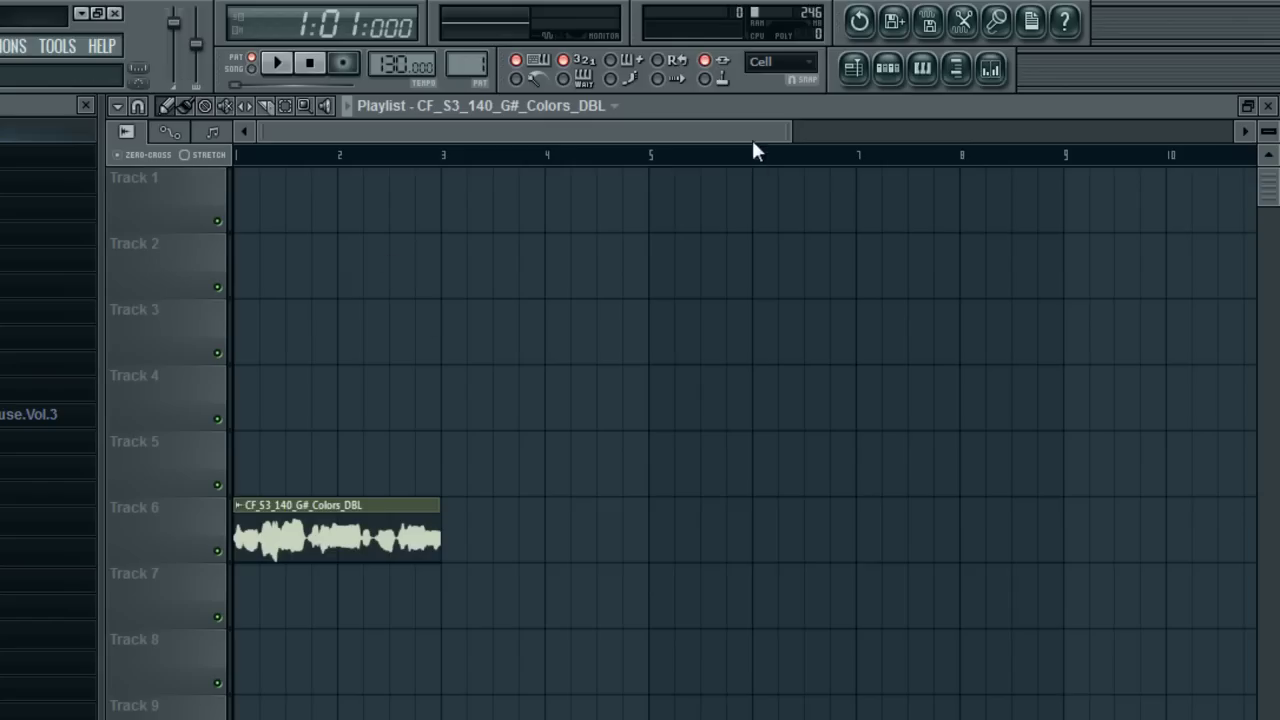
Assign the vocal clip's channel to mixer track 1 and compare its channel settings with Insert 1.
double_click(328, 522)
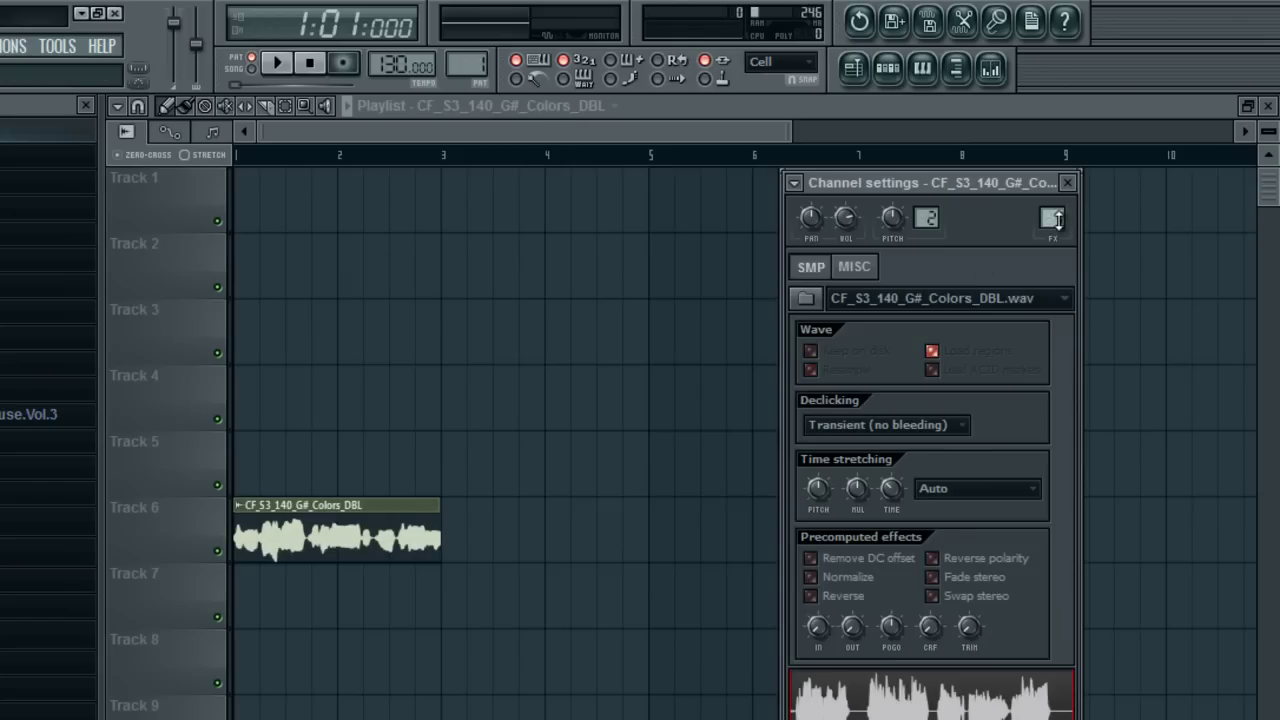
left_click(1053, 219)
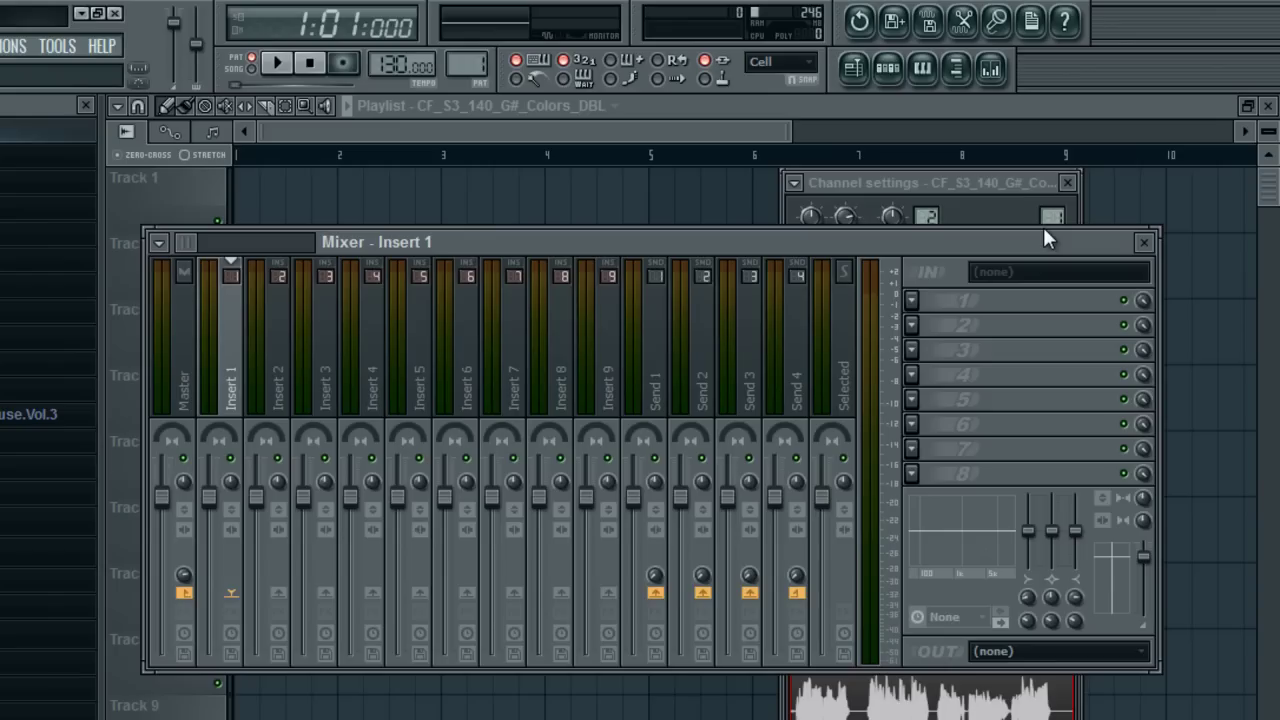
left_click(982, 183)
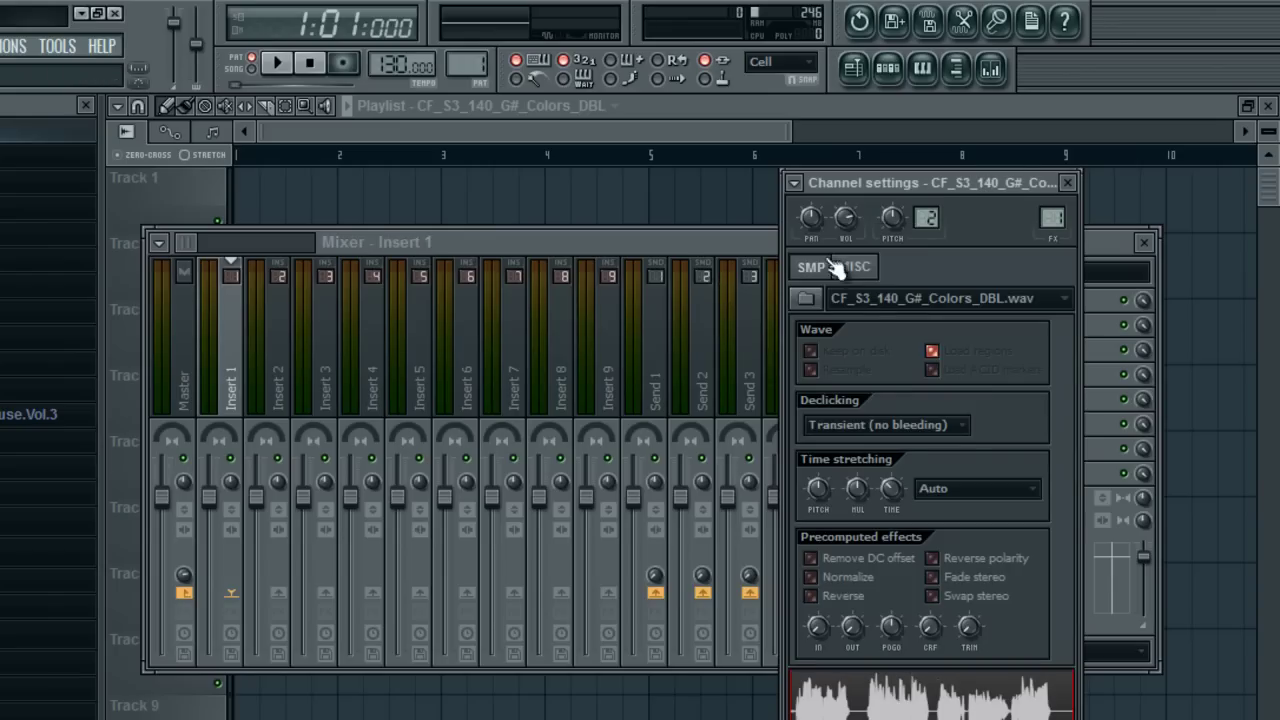
left_click(677, 244)
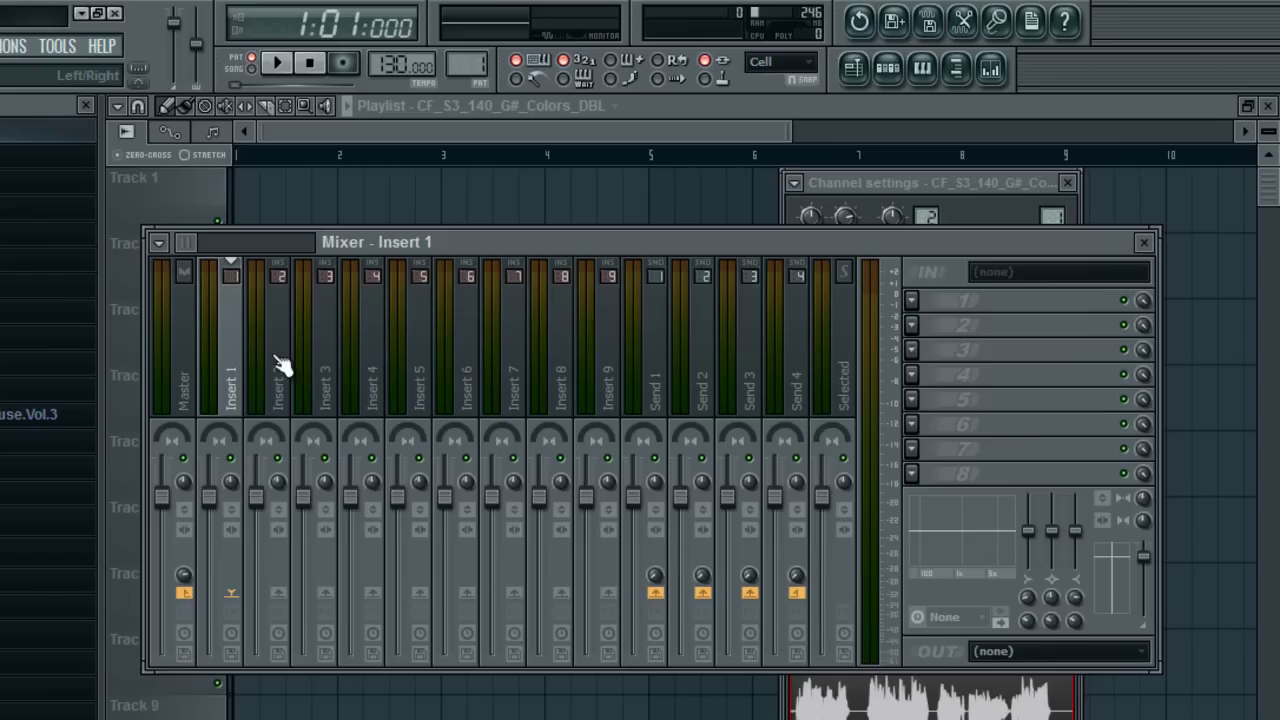
left_click(1007, 220)
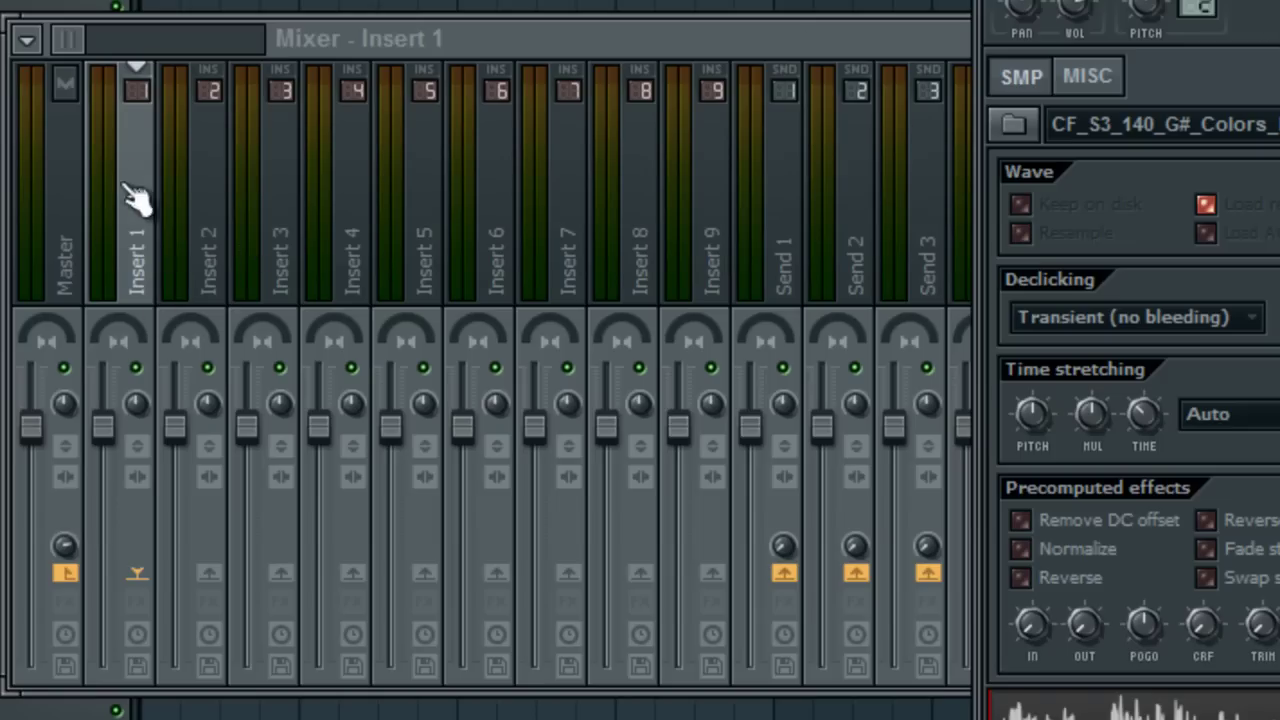
Route Insert 1 to Insert 3 and disable its send to the Master.
left_click_drag(64, 39, 12, 34)
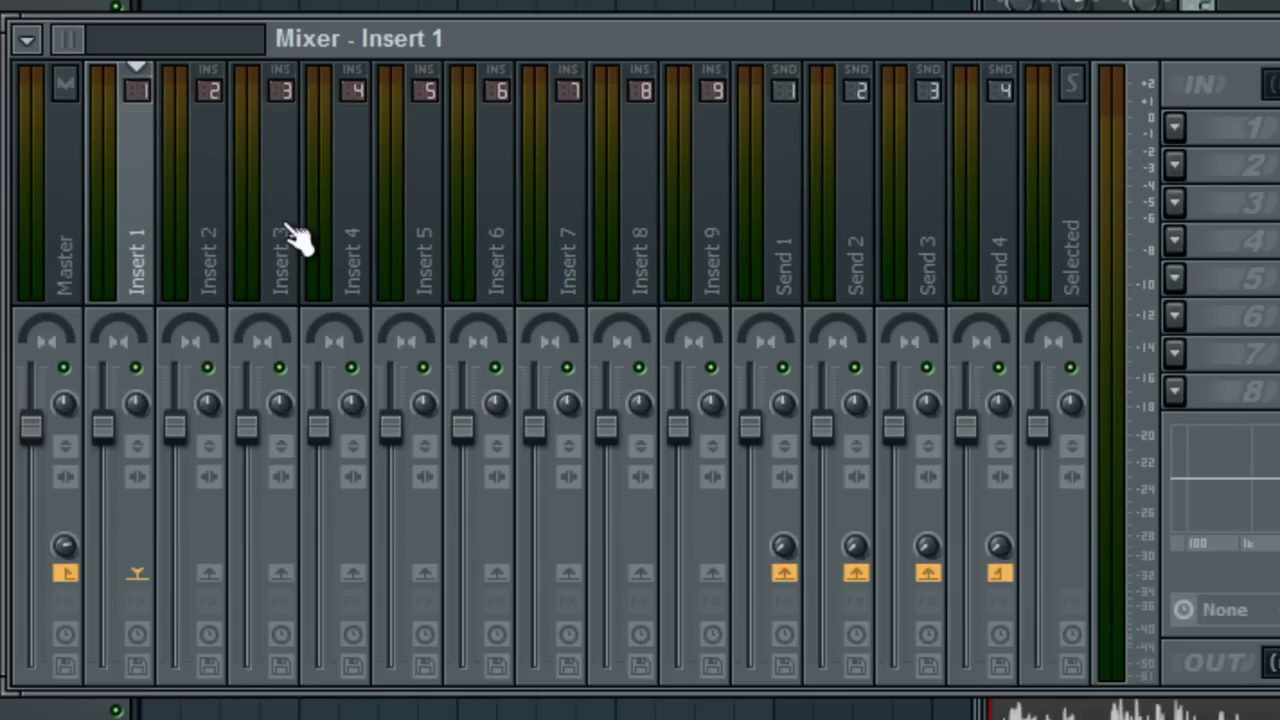
left_click_drag(68, 32, 135, 48)
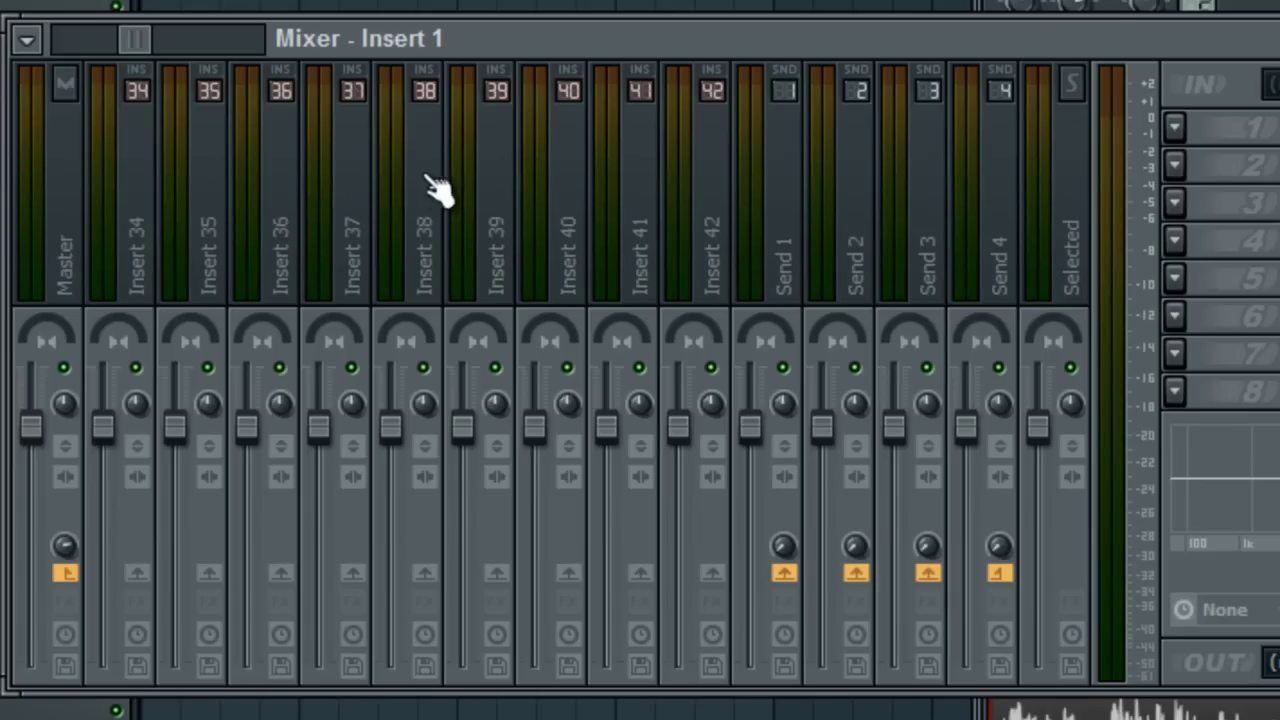
left_click_drag(135, 38, 3, 42)
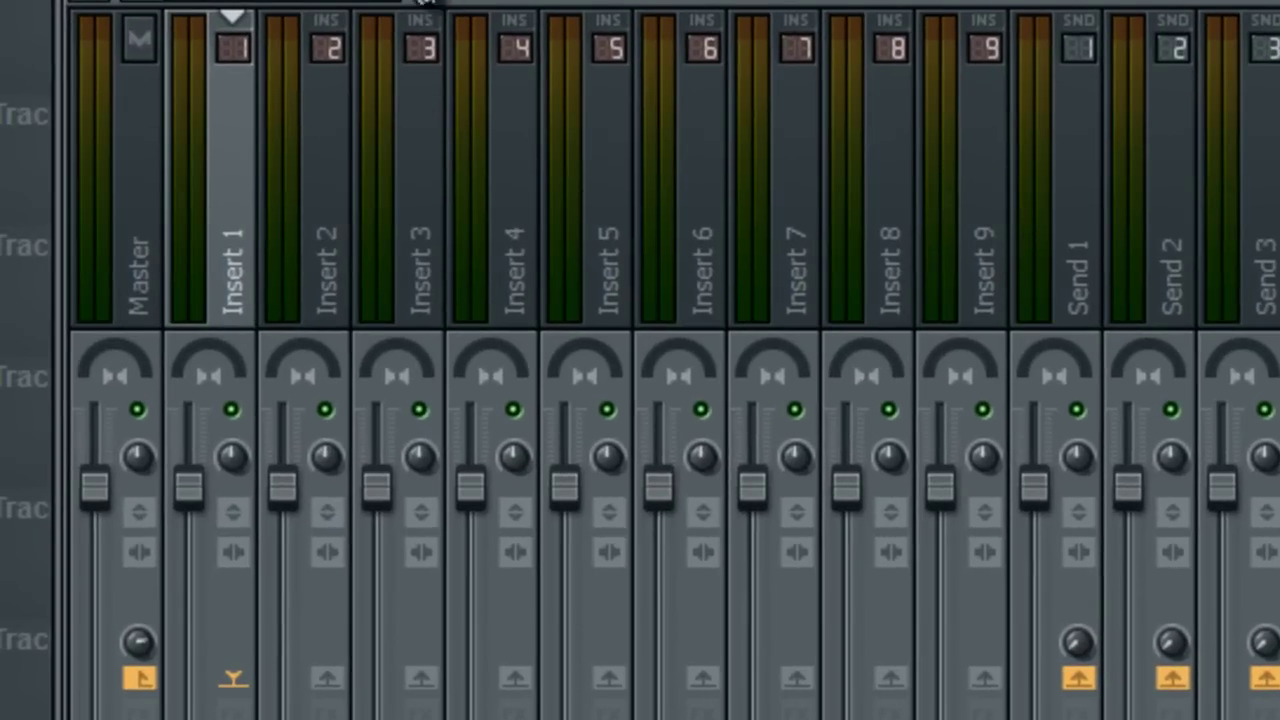
left_click(421, 680)
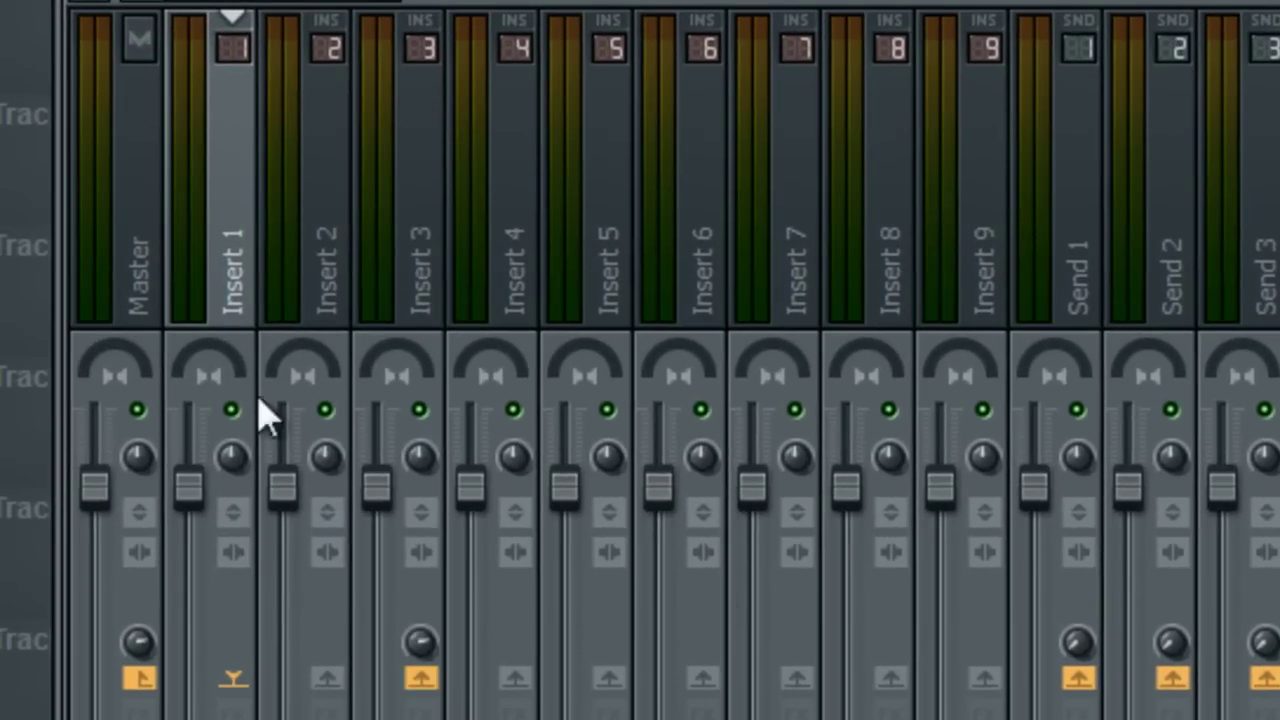
left_click(135, 680)
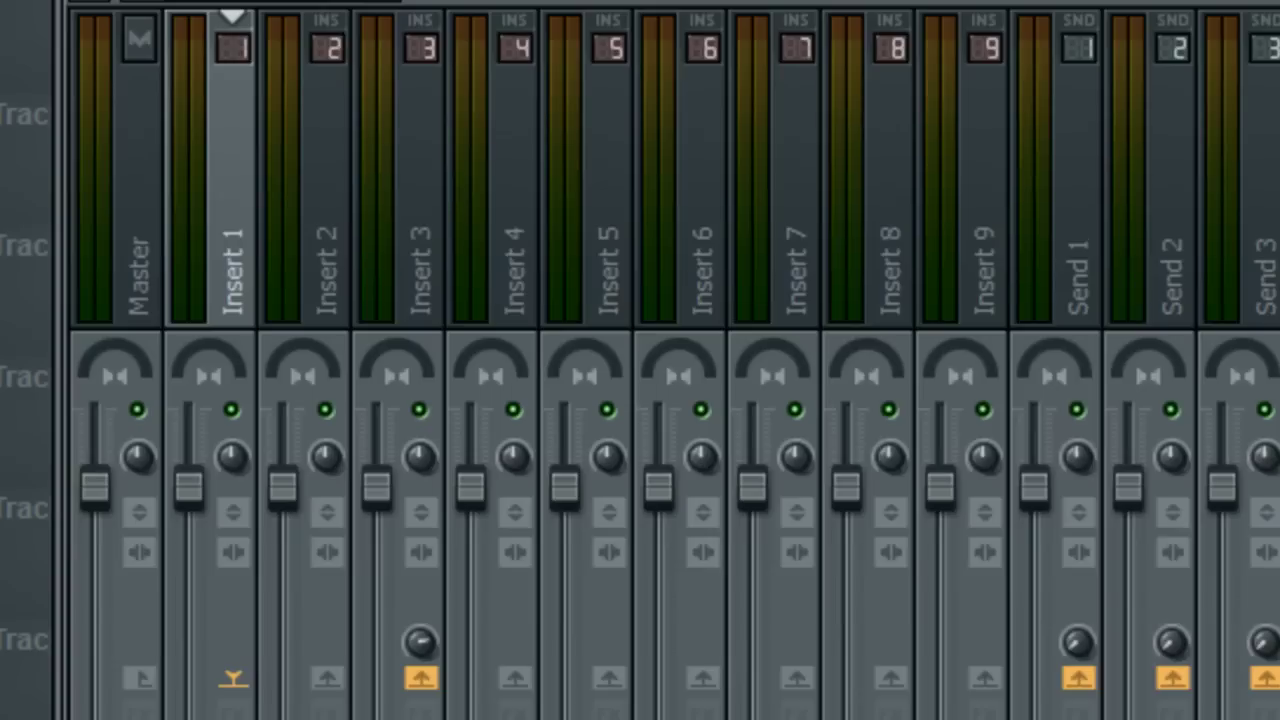
Close the mixer and insert a Massive synth channel above the vocal clip in the step sequencer.
key("F9")
key("F6")
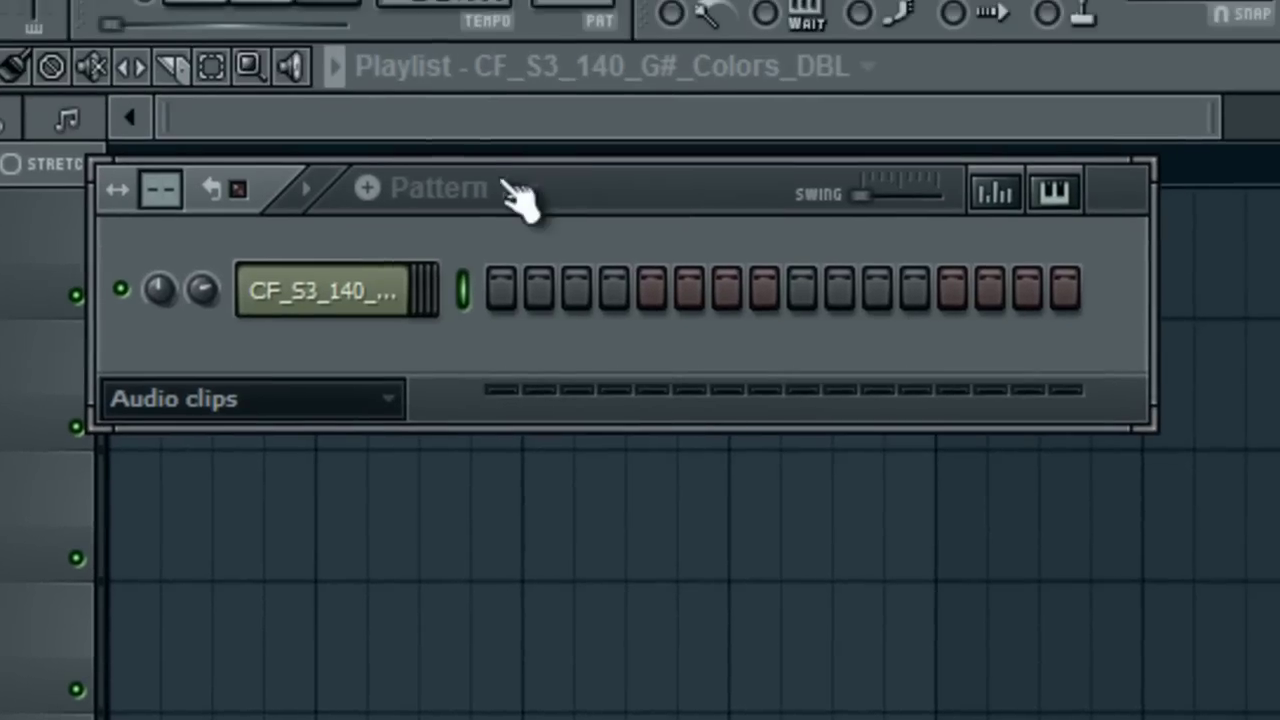
right_click(365, 320)
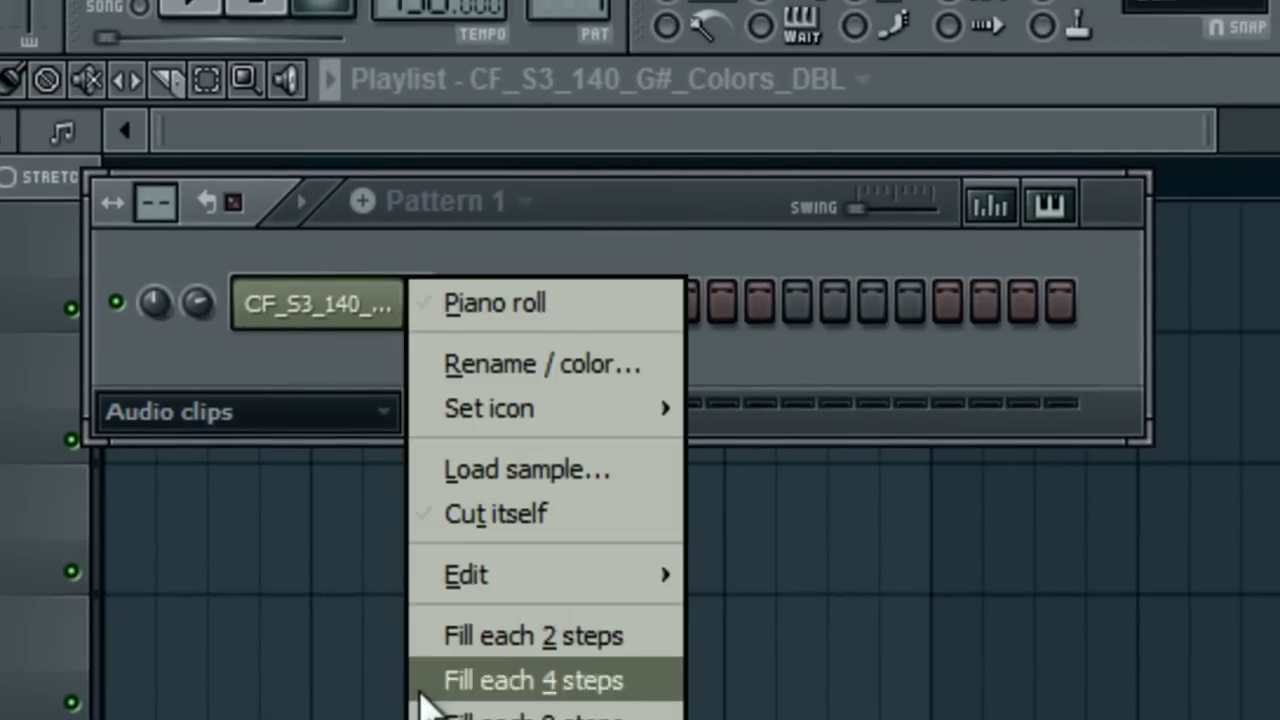
mouse_move(470, 719)
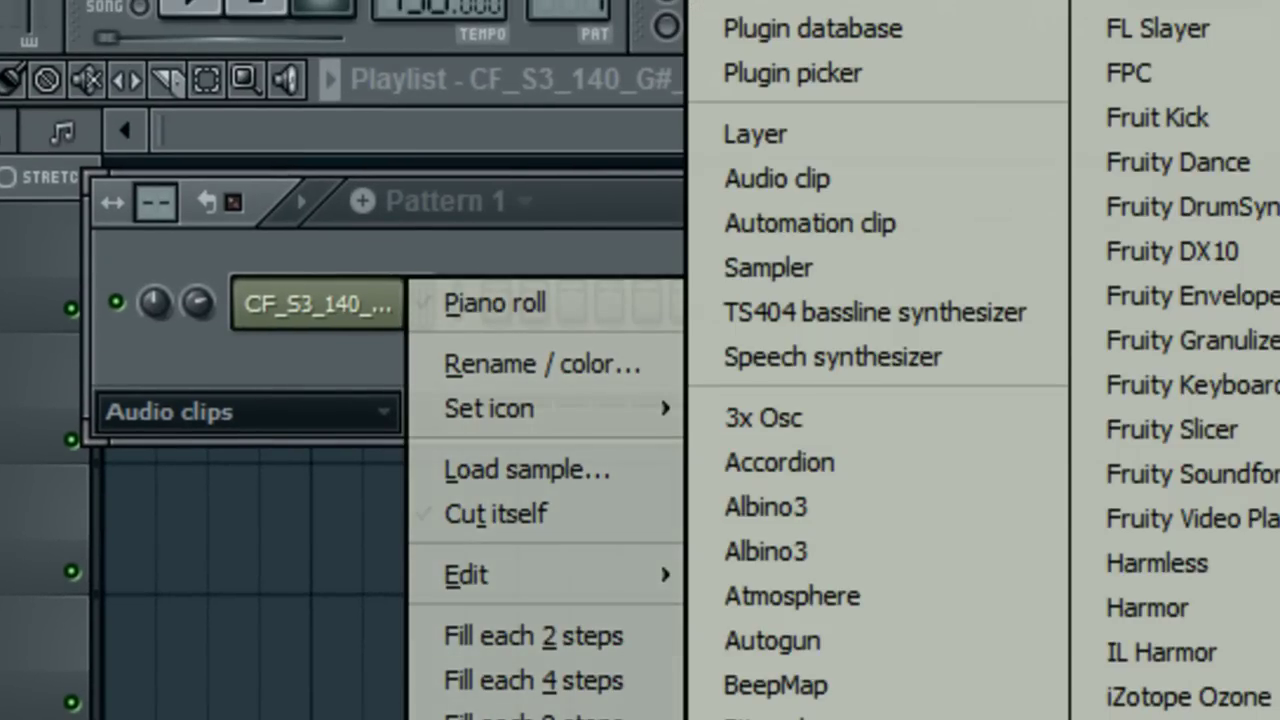
left_click(1278, 650)
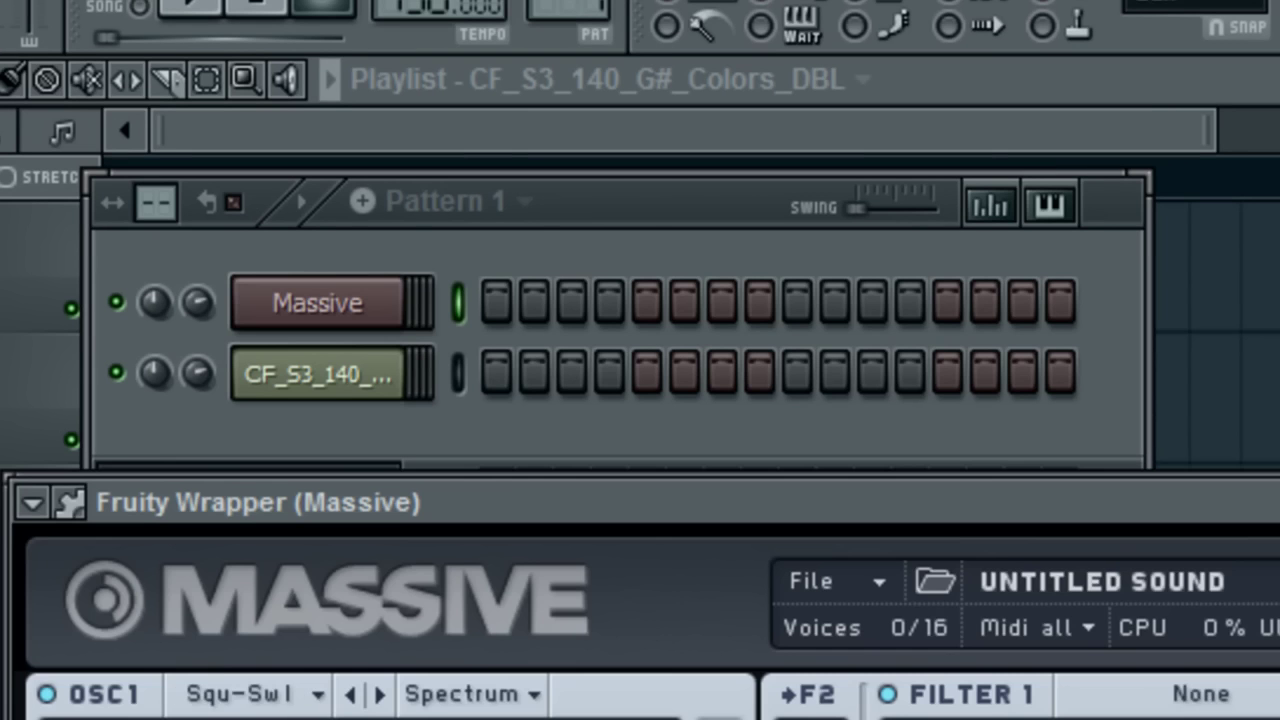
left_click(34, 500)
left_click(36, 717)
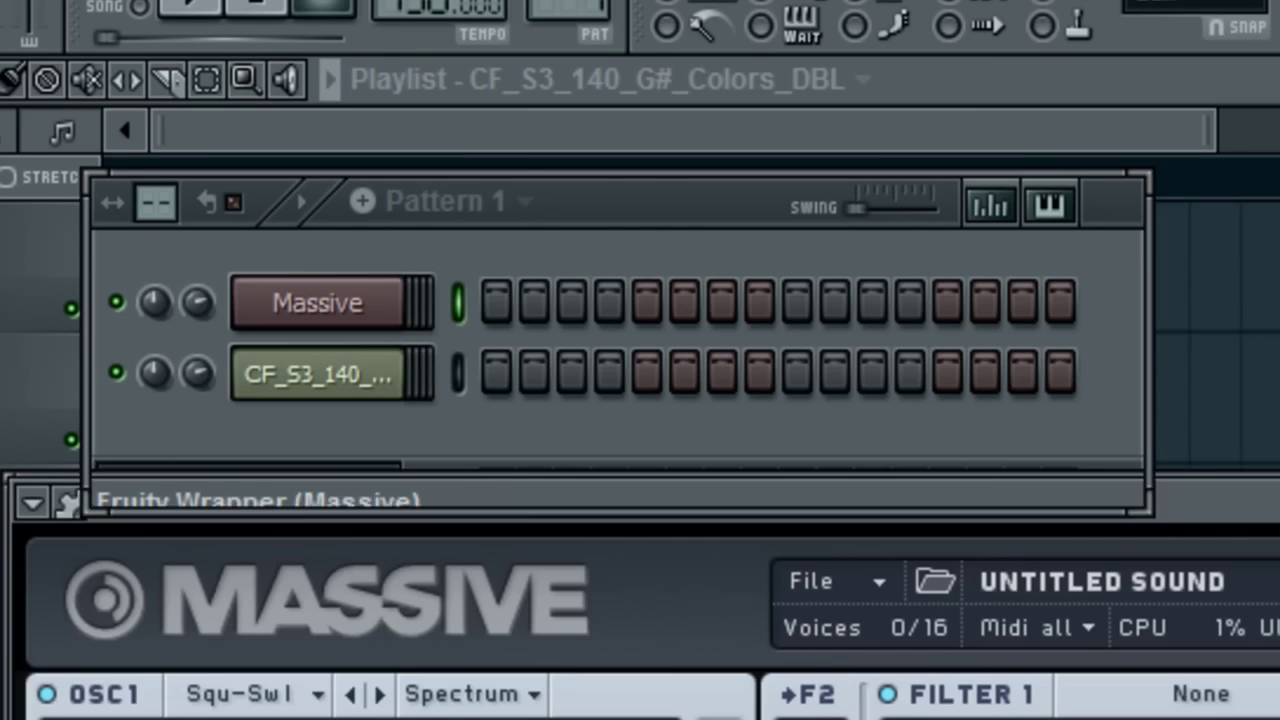
Load the sound file high synth.ksd into Massive and show its voicing settings.
left_click(824, 577)
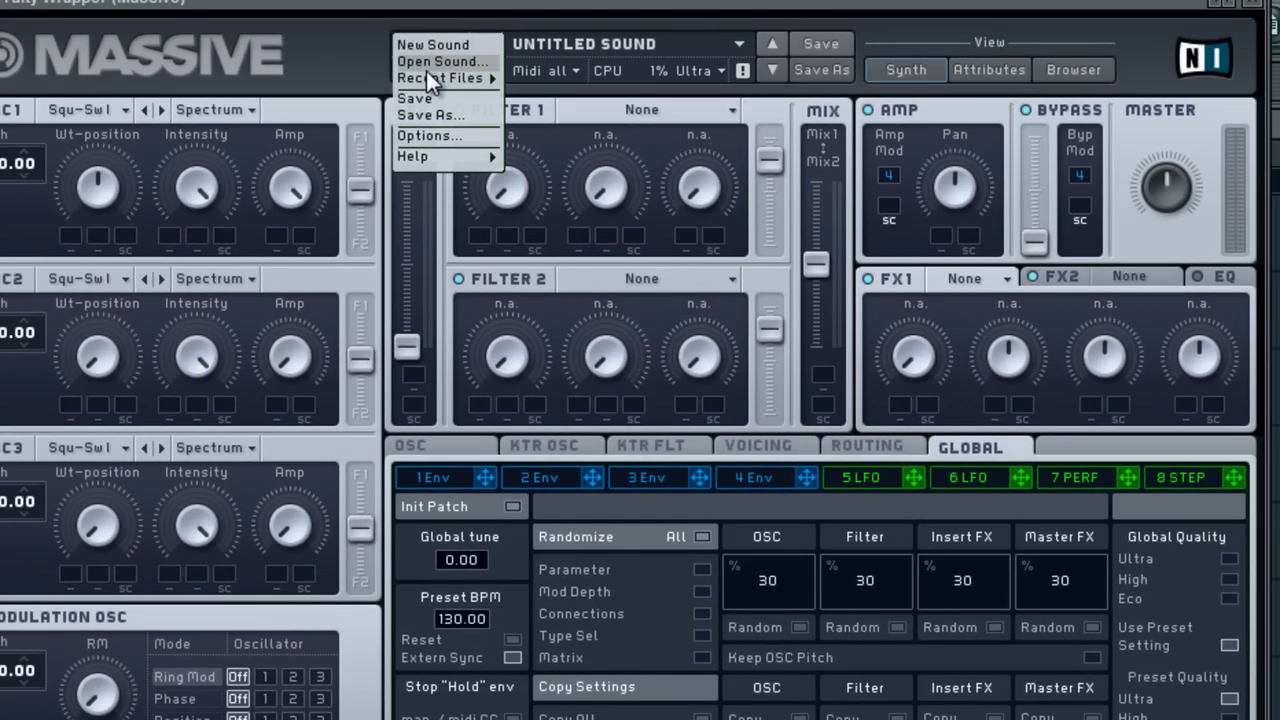
left_click(405, 41)
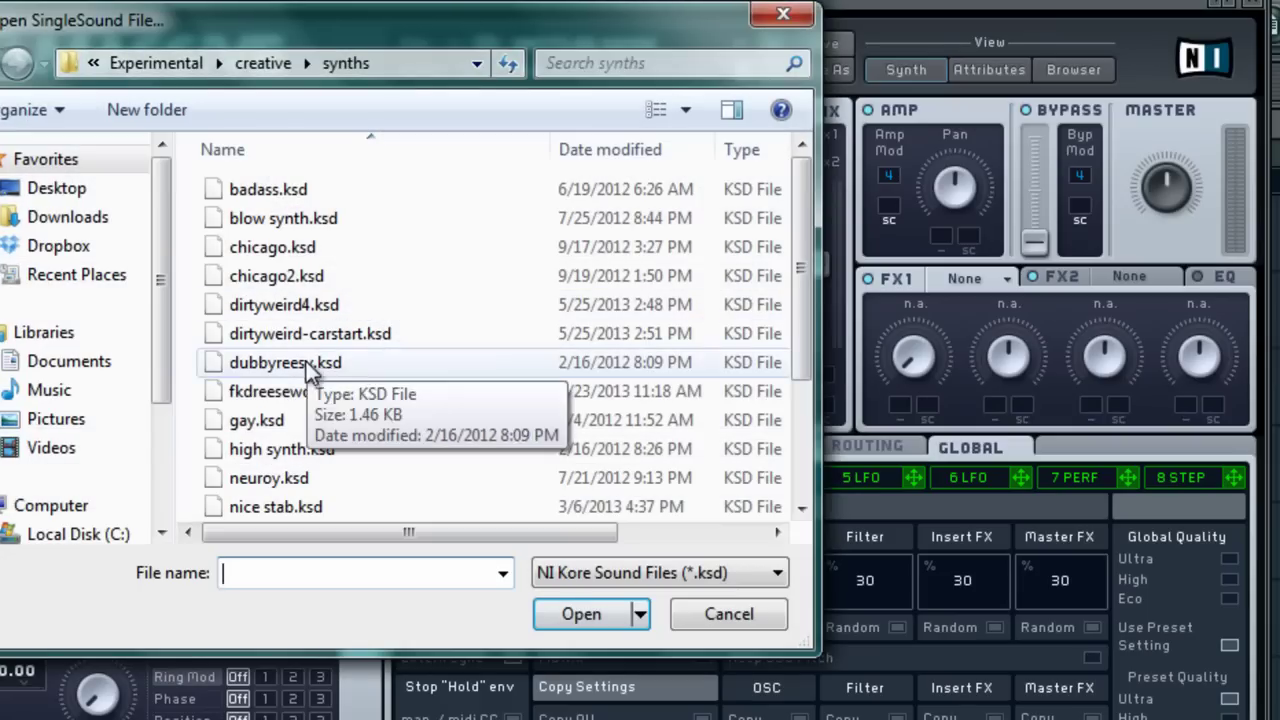
double_click(278, 454)
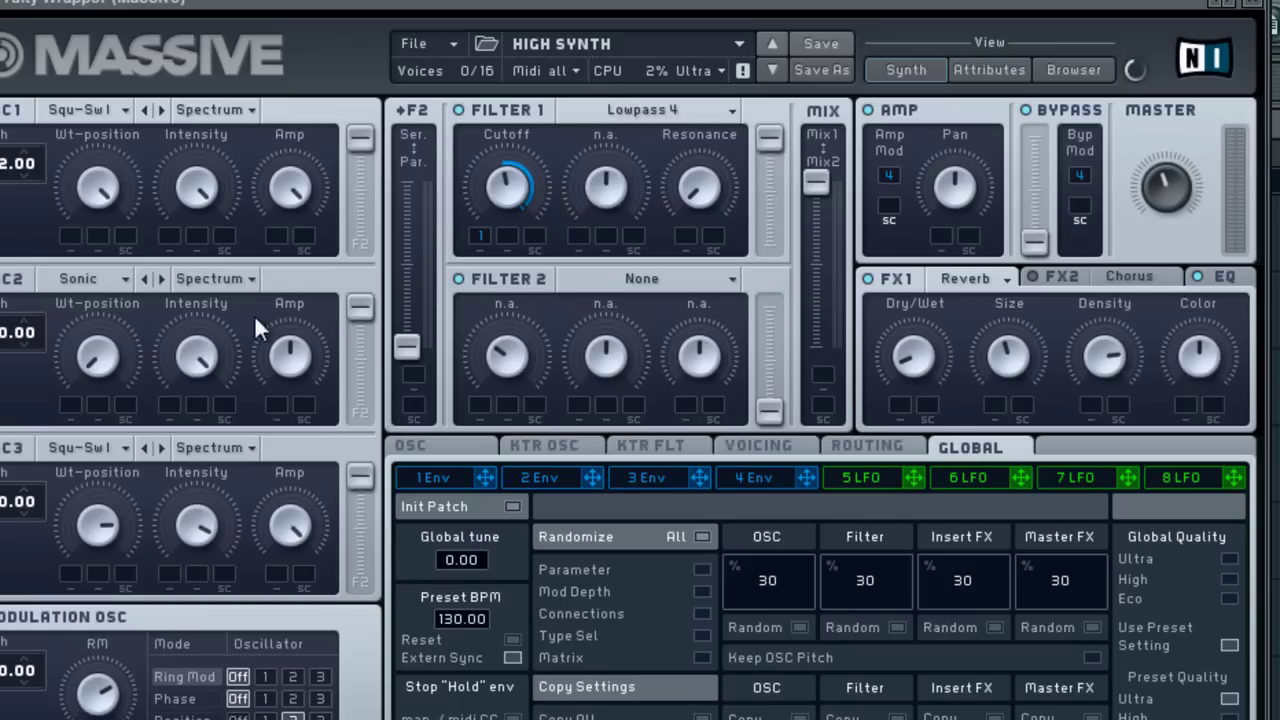
left_click(775, 450)
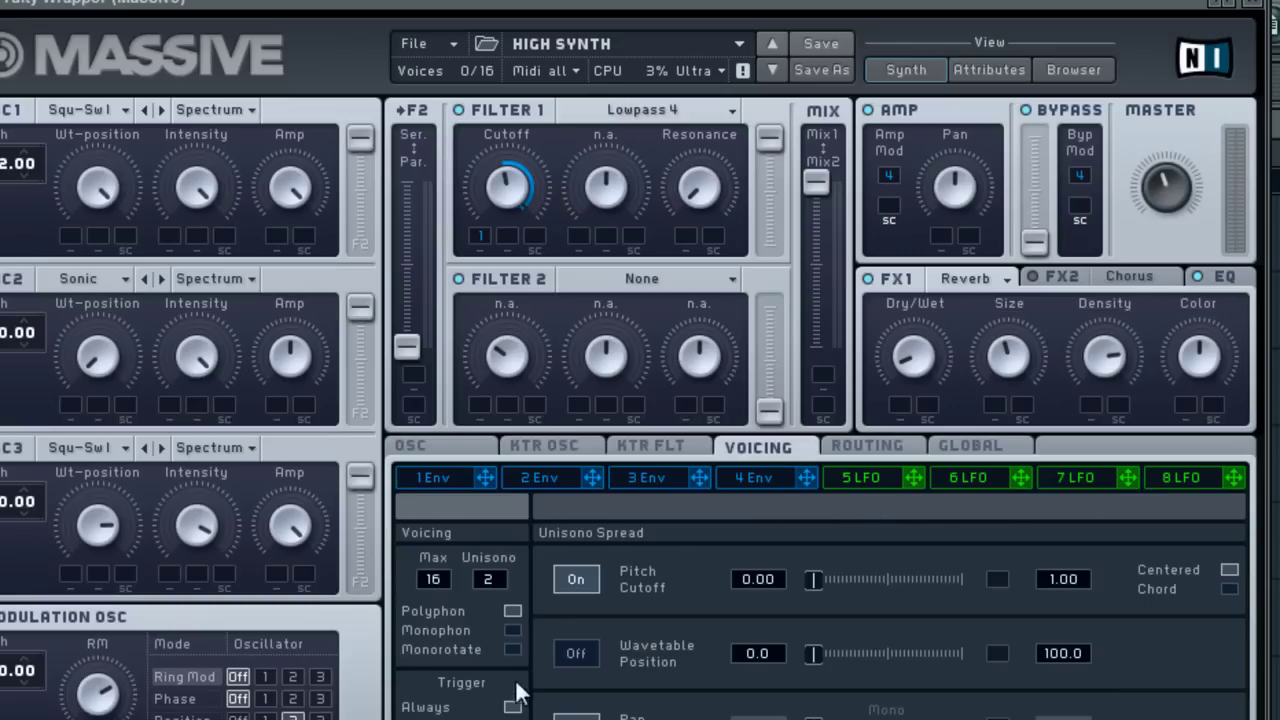
left_click_drag(509, 191, 509, 191)
Reopen the Massive plug-in, start a new sound, and close its window.
left_click(1250, 3)
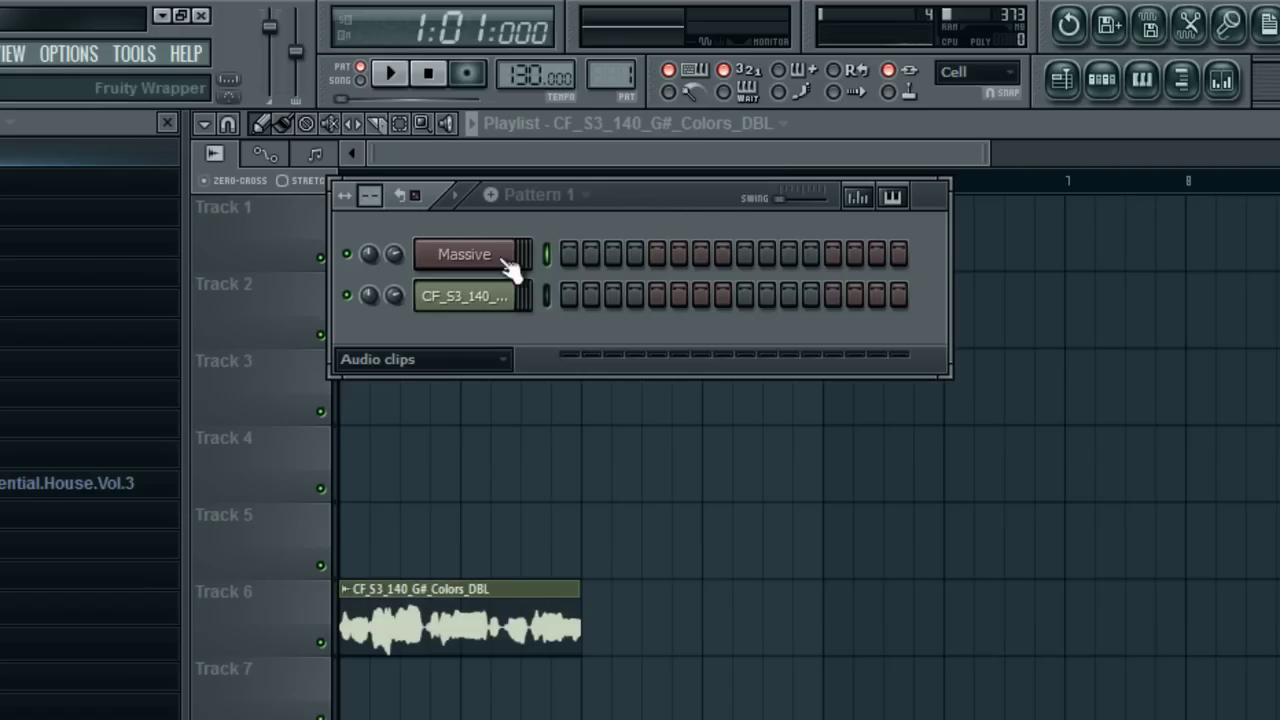
left_click(460, 256)
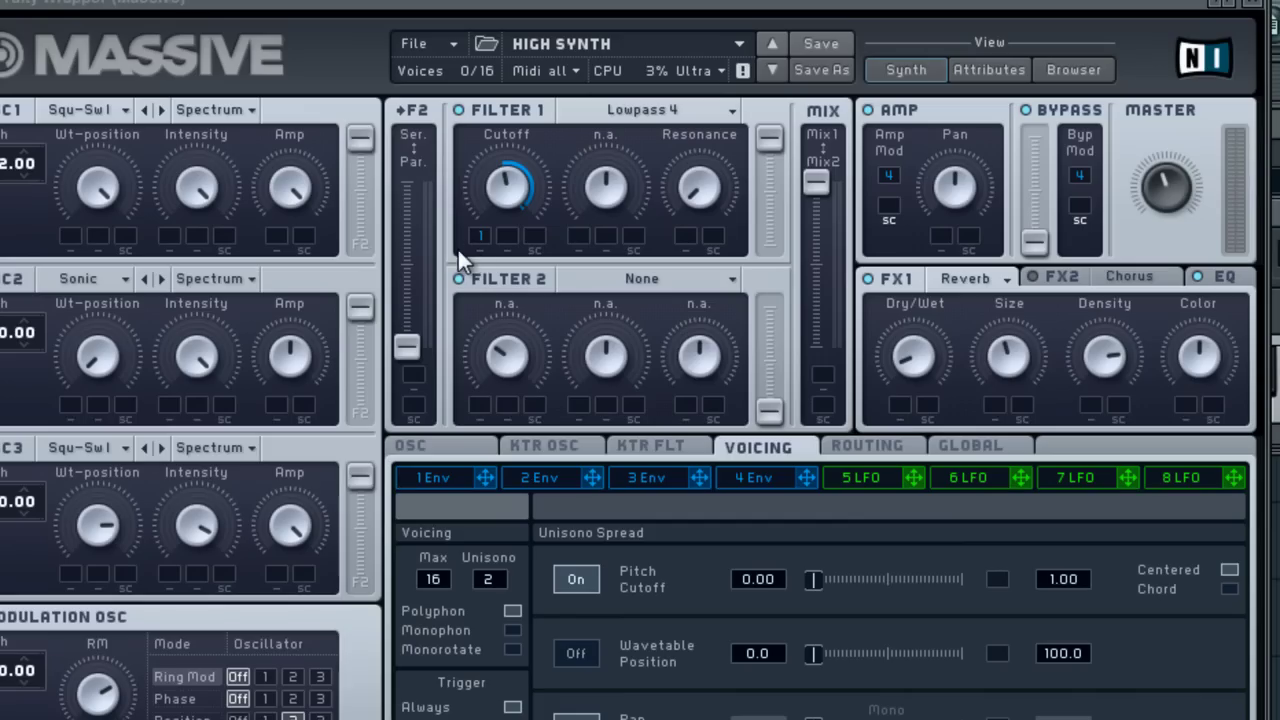
left_click(435, 40)
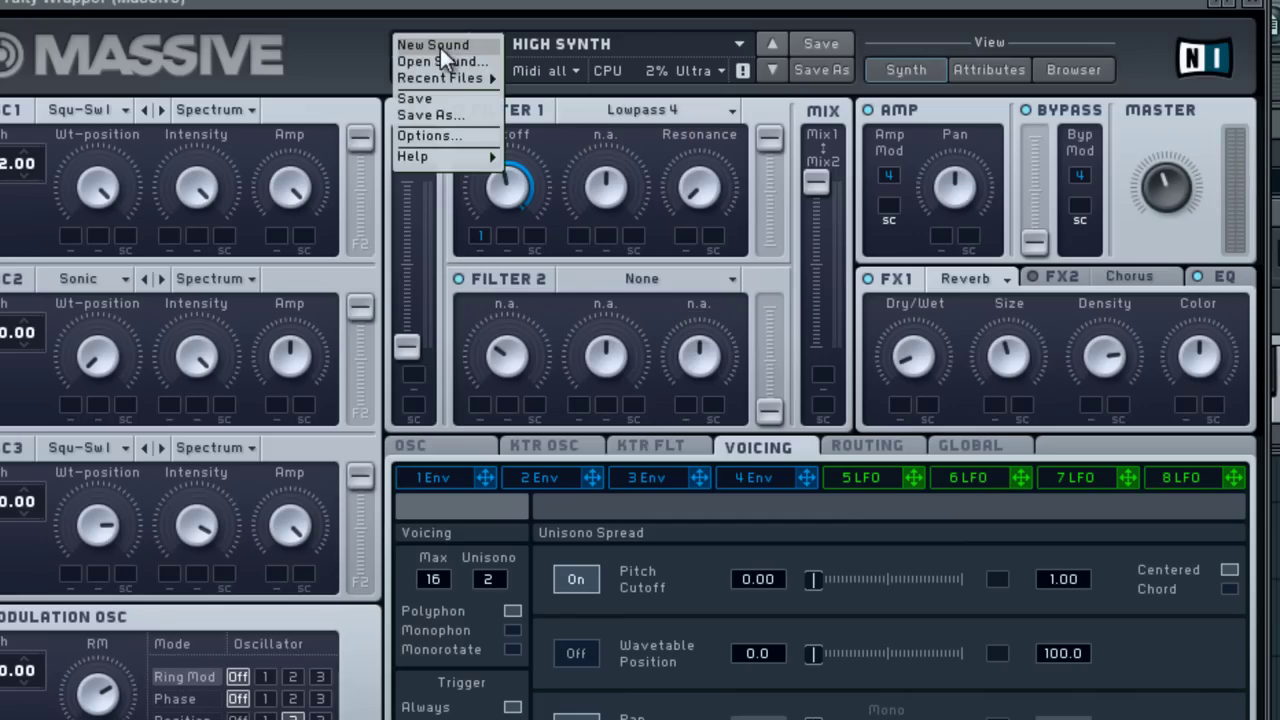
left_click(440, 46)
left_click(1252, 3)
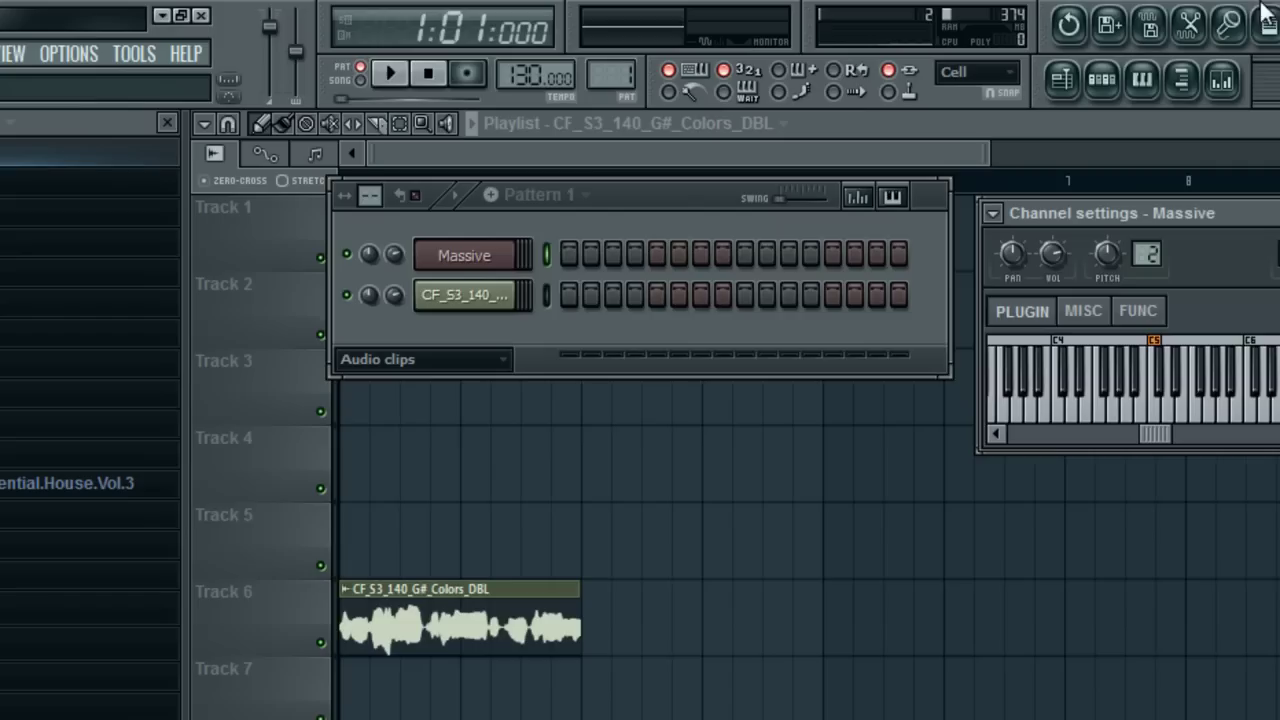
Move the step sequencer clear of the playlist's first bars and open the Massive channel's piano roll.
left_click_drag(645, 197, 1011, 319)
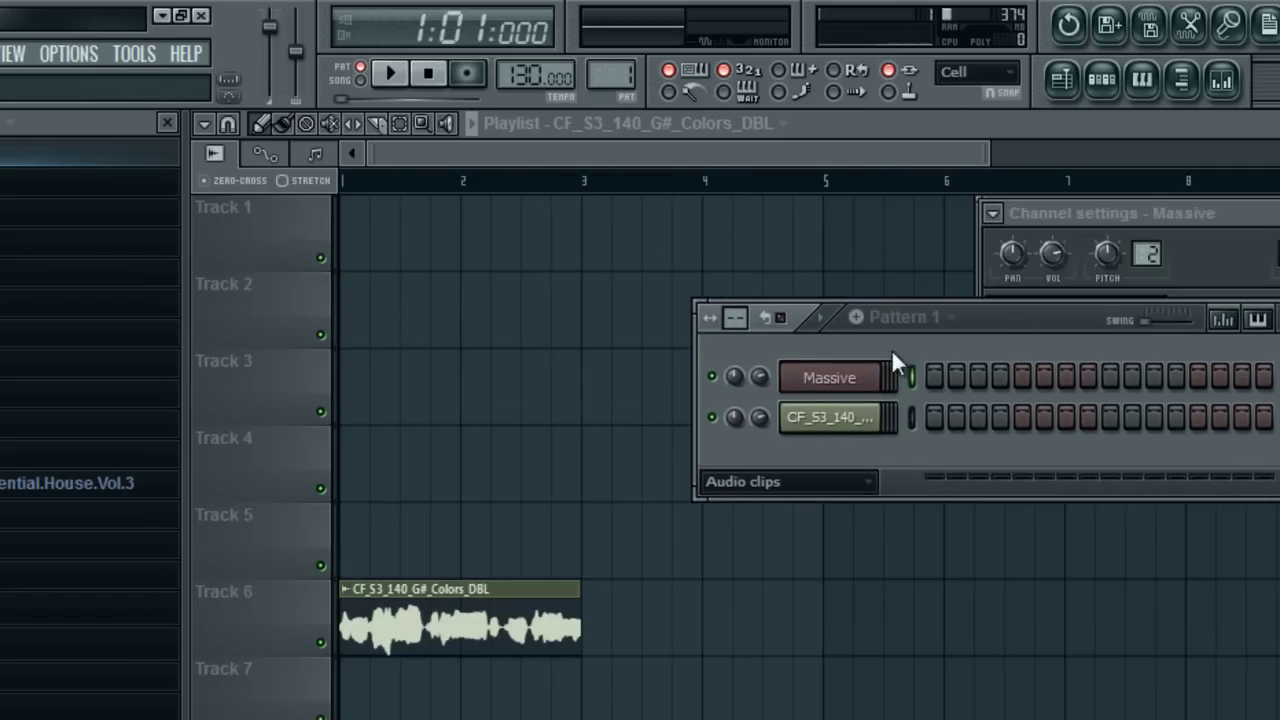
right_click(840, 388)
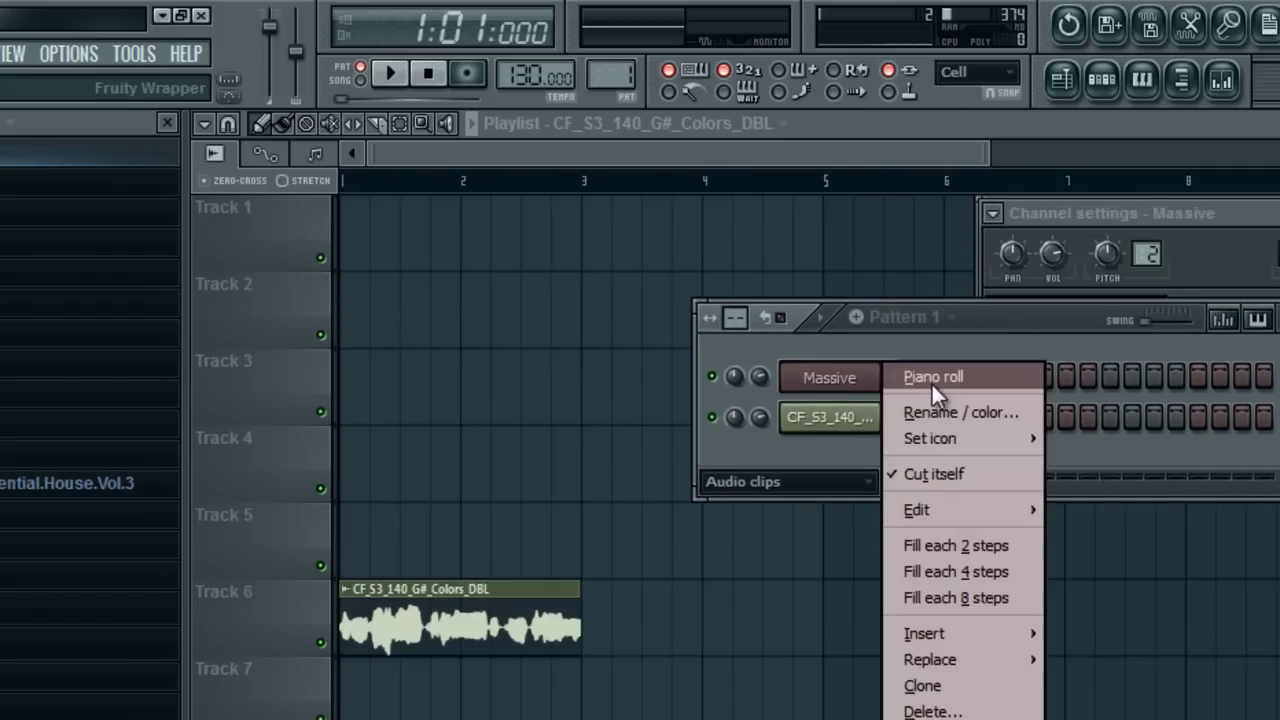
left_click(931, 376)
Draw a one-bar chord of E5, C5 and G4 at the start of the piano roll.
left_click(262, 182)
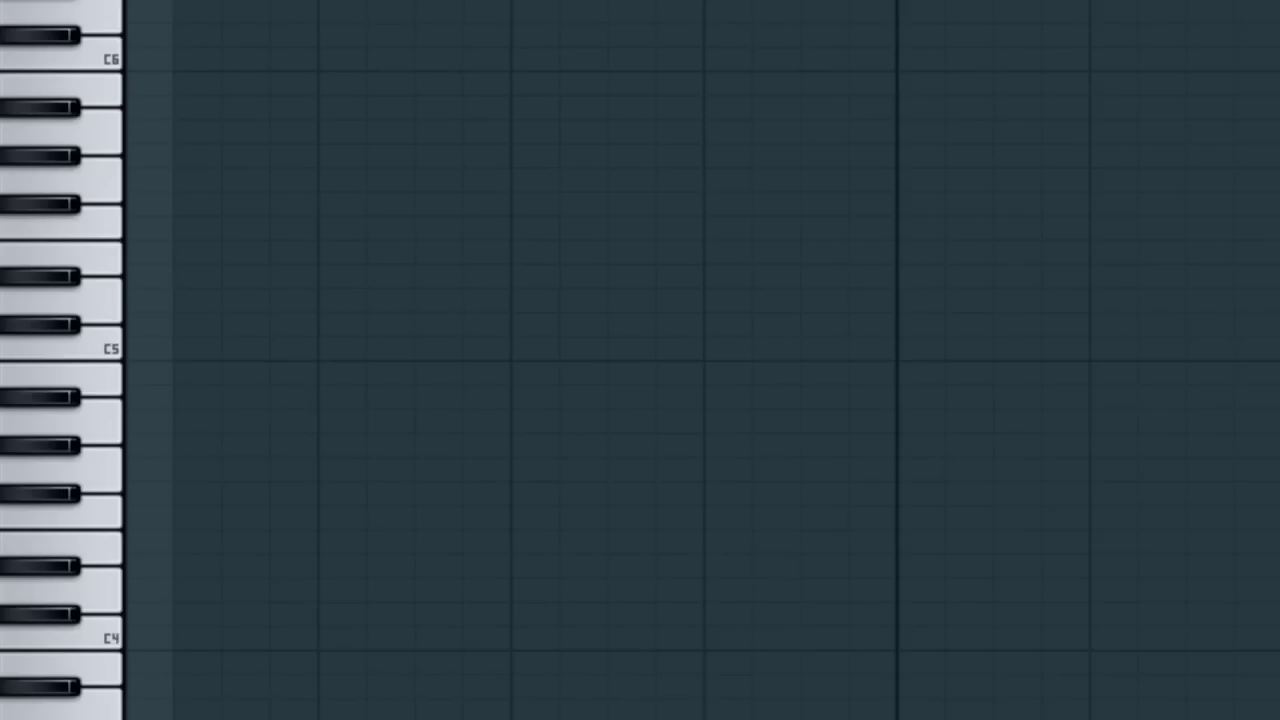
left_click(150, 257)
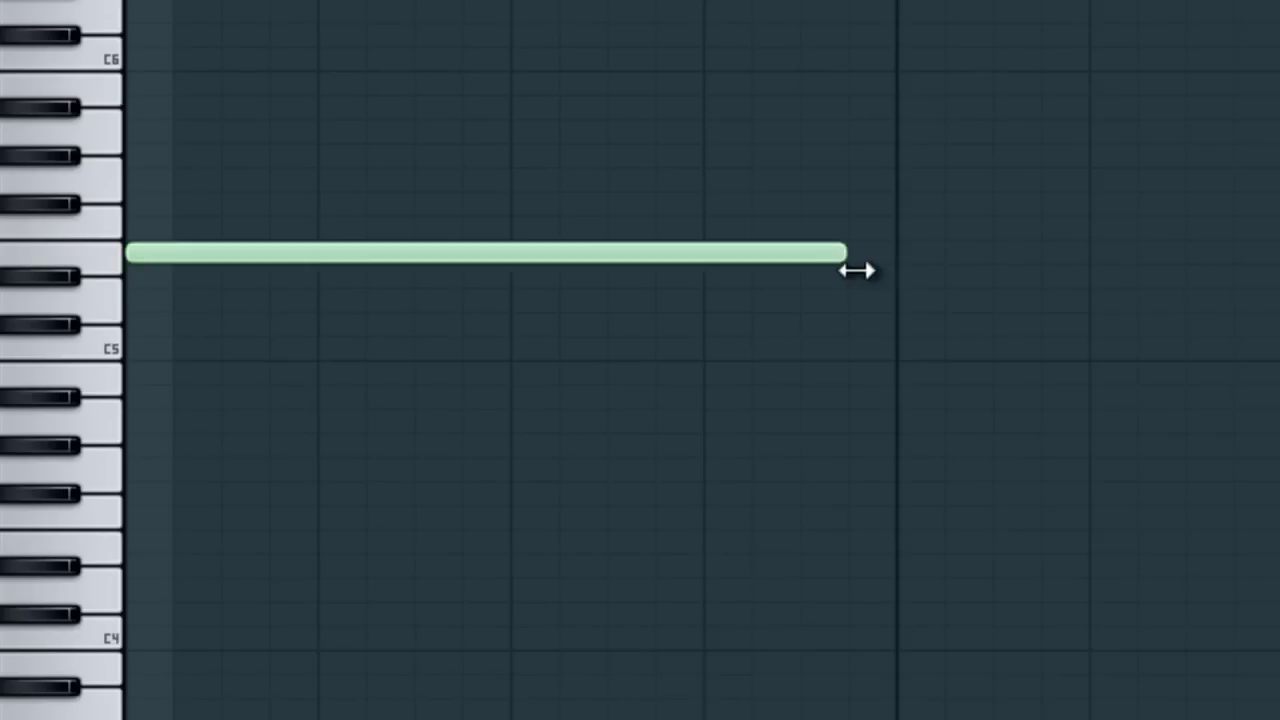
left_click(141, 350)
left_click(131, 468)
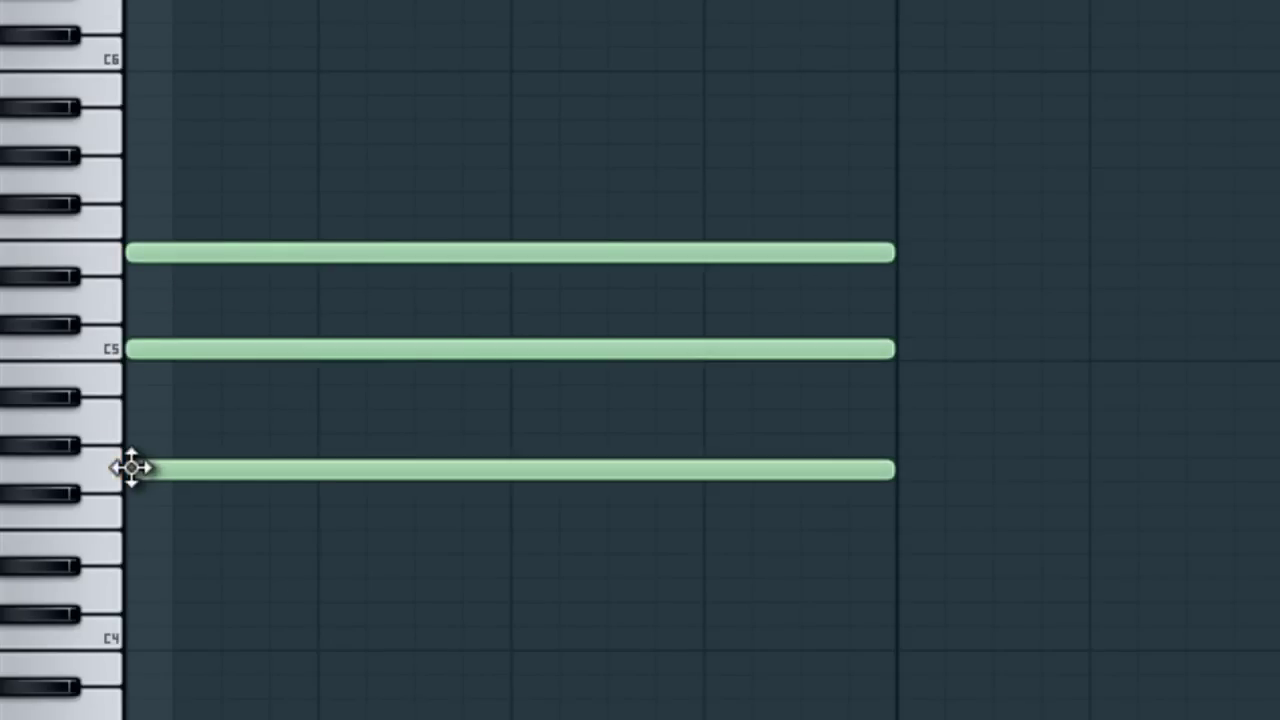
Play back the chord and add a second chord of D5, A4 and F4 starting at bar 2.
key("space")
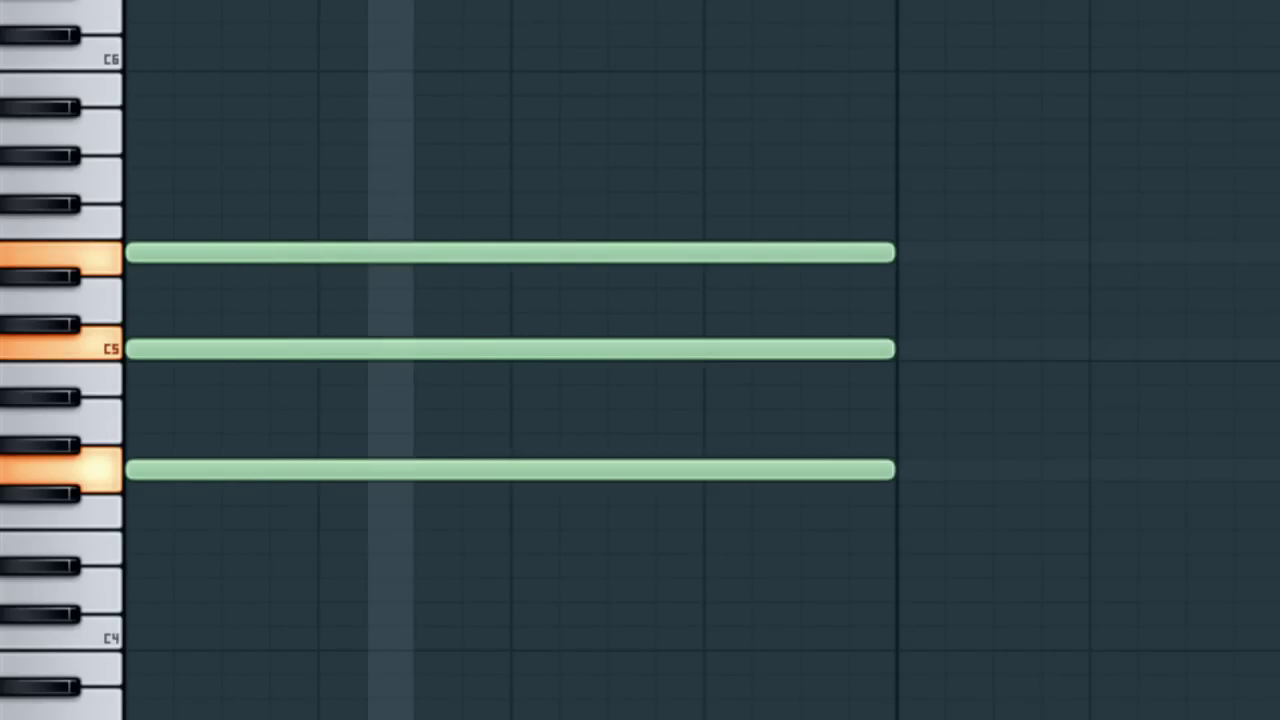
key("space")
mouse_move(917, 527)
left_mouse_down()
mouse_move(917, 570)
mouse_move(917, 541)
left_mouse_up()
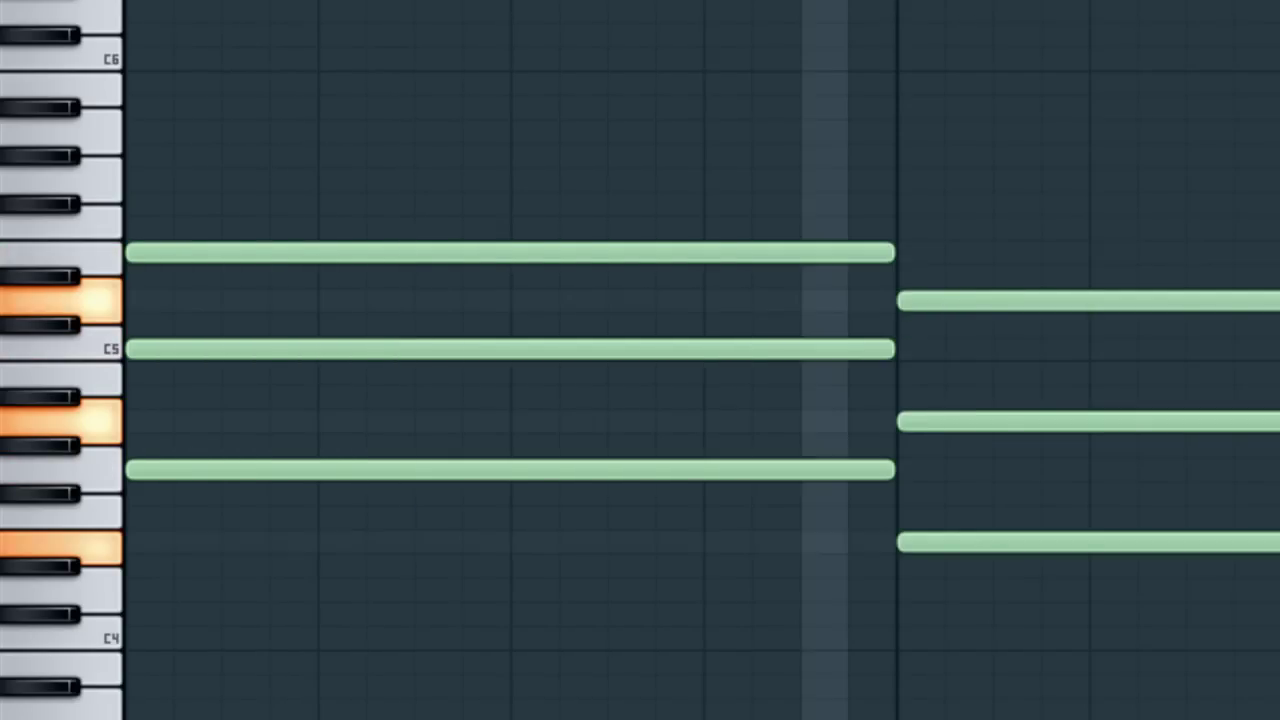
left_click_drag(914, 536, 914, 512)
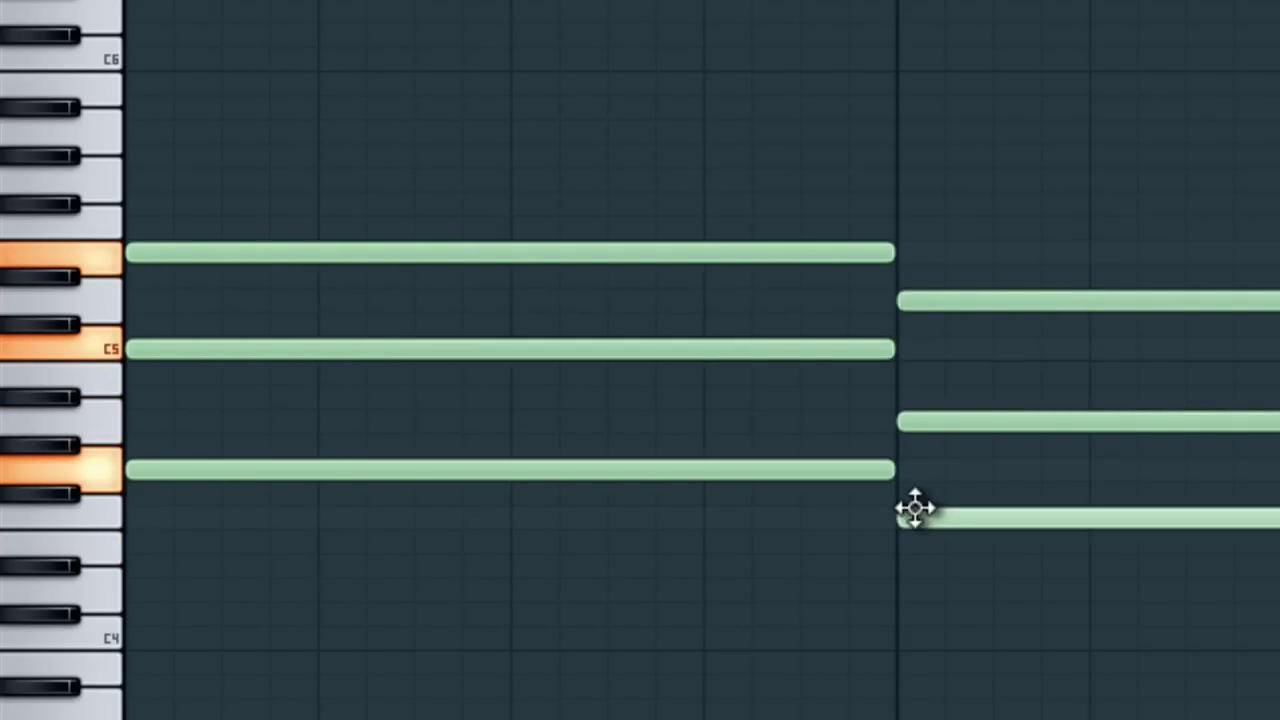
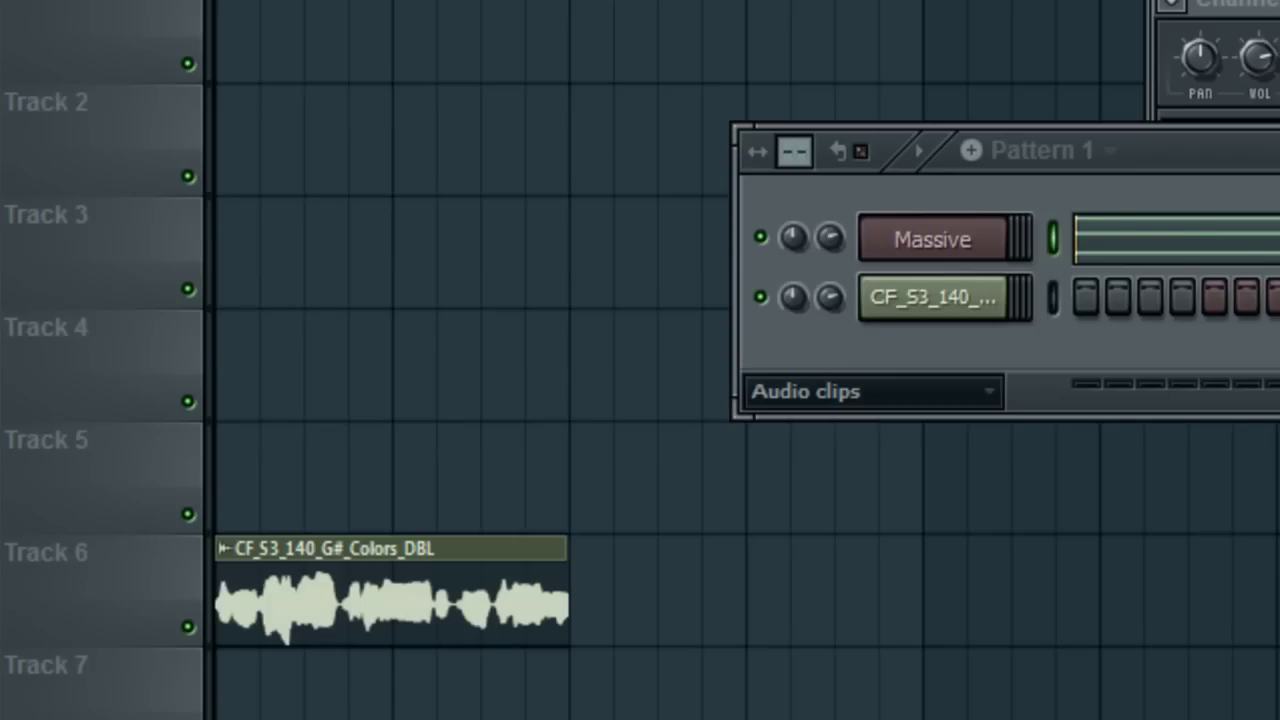
Route Insert 2 to Insert 3 in the mixer, disable its send to the Master, and close the mixer.
left_click(1270, 5)
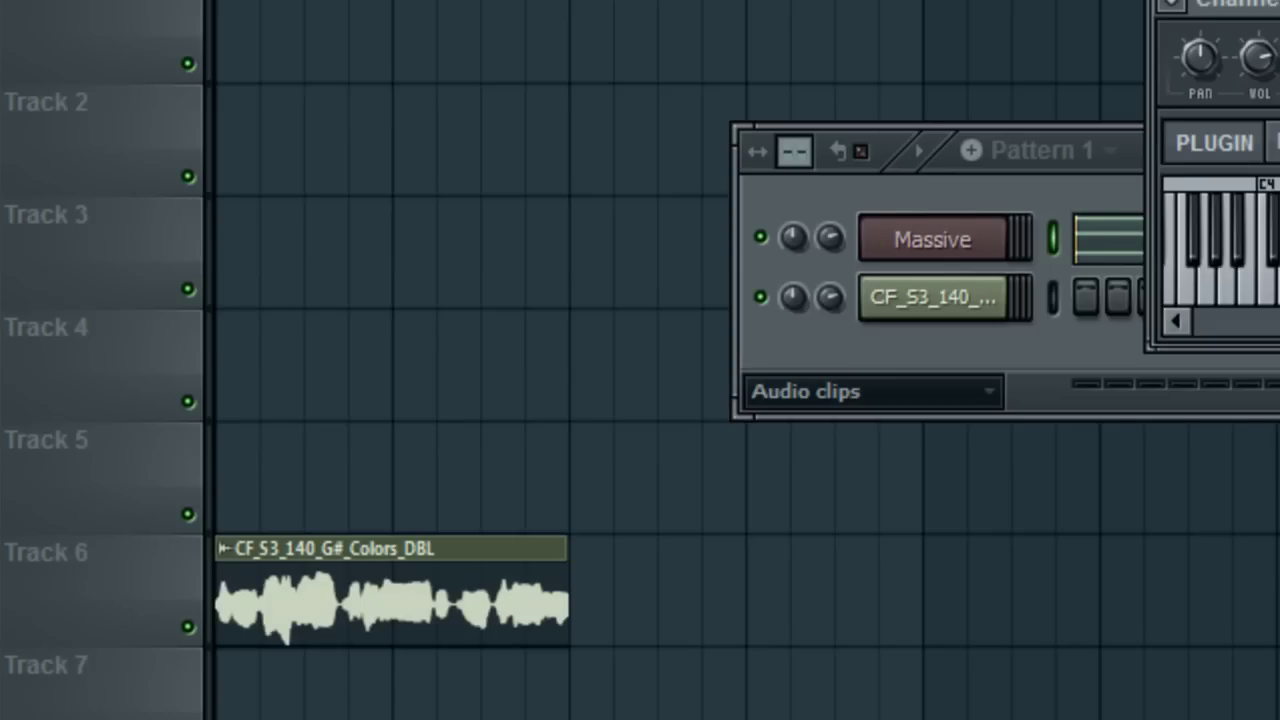
key("F9")
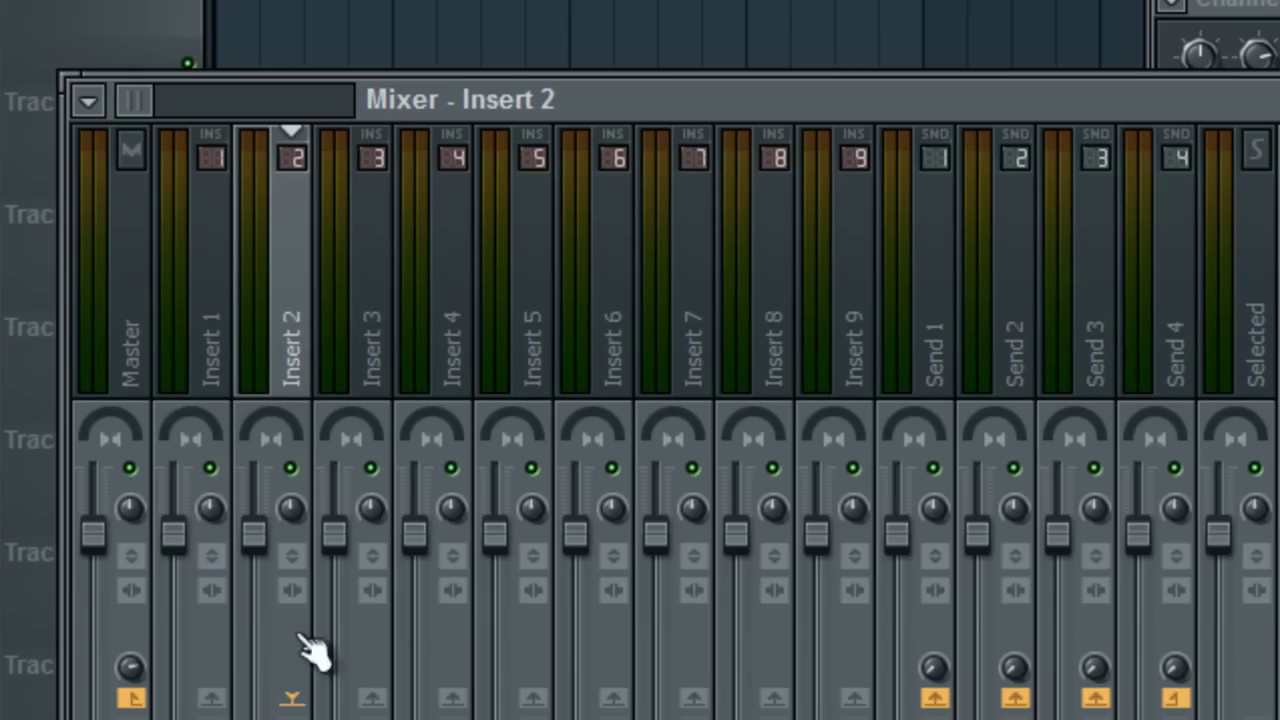
left_click(133, 698)
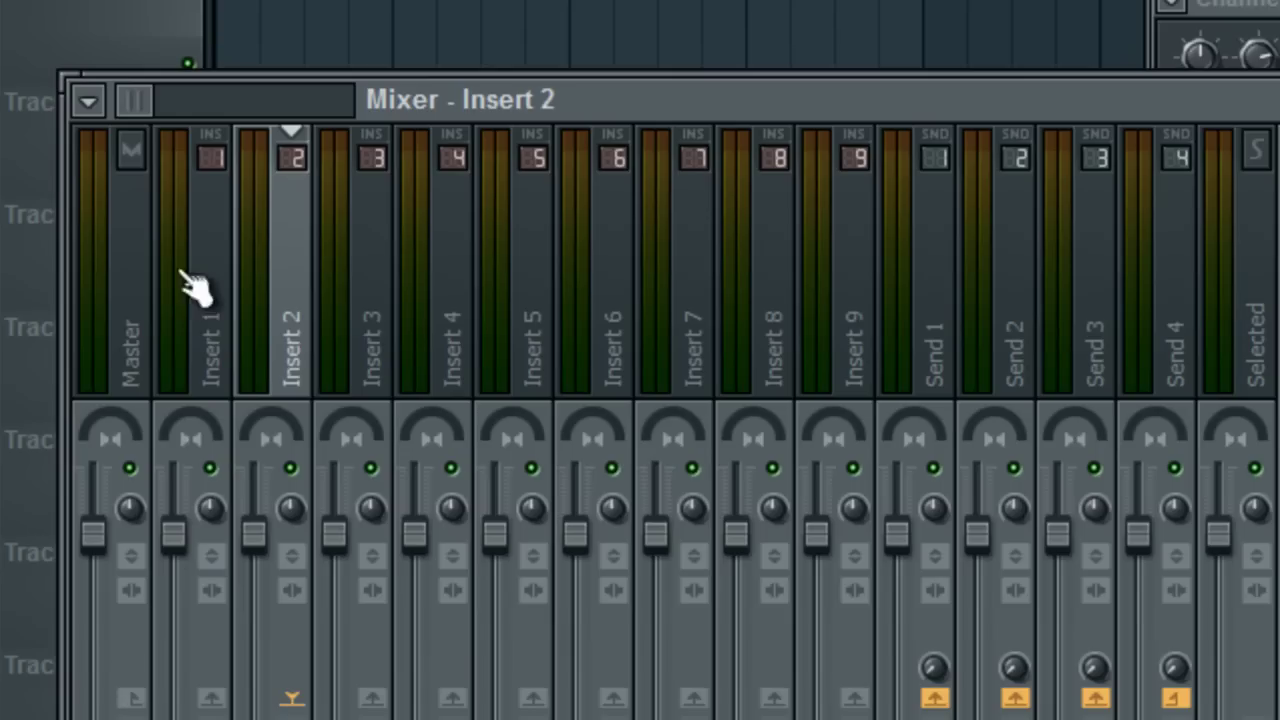
left_click(374, 699)
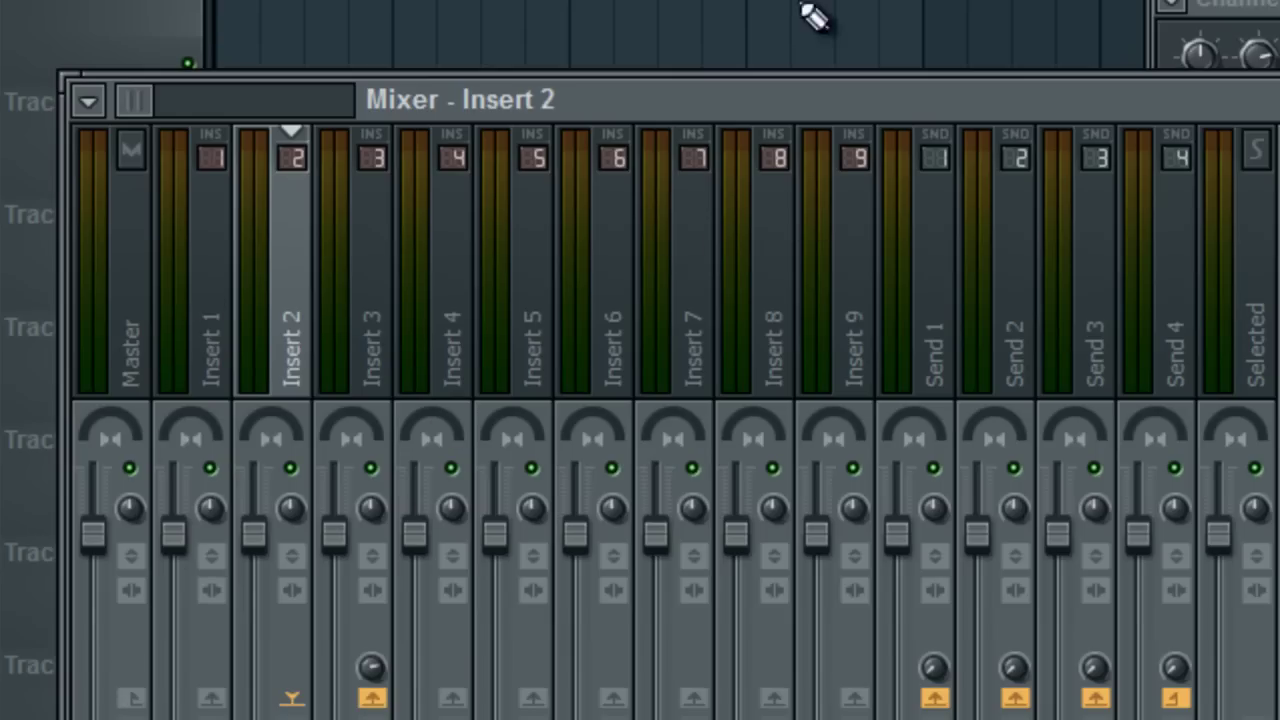
key("F9")
Place Pattern 1 at the start of Track 5, removing the vocal clip copy put there by mistake.
left_click(236, 480)
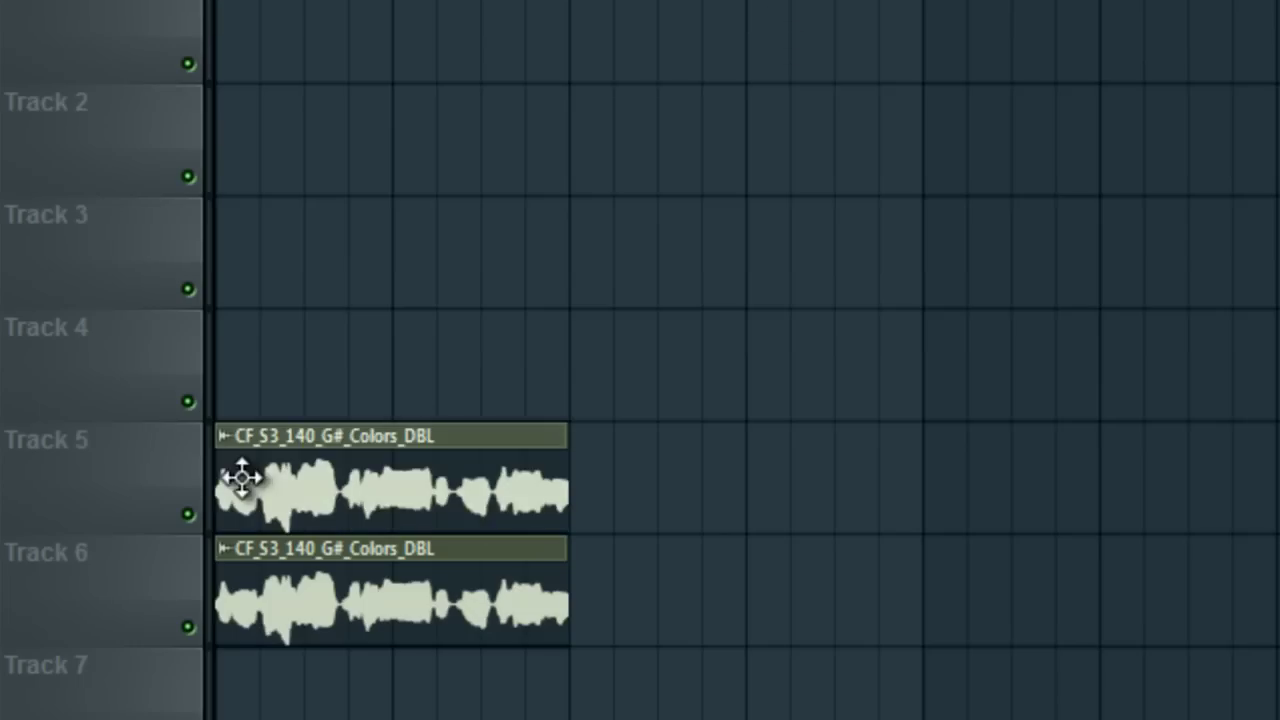
right_click(451, 514)
mouse_move(262, 464)
left_mouse_down()
mouse_move(340, 486)
mouse_move(250, 483)
left_mouse_up()
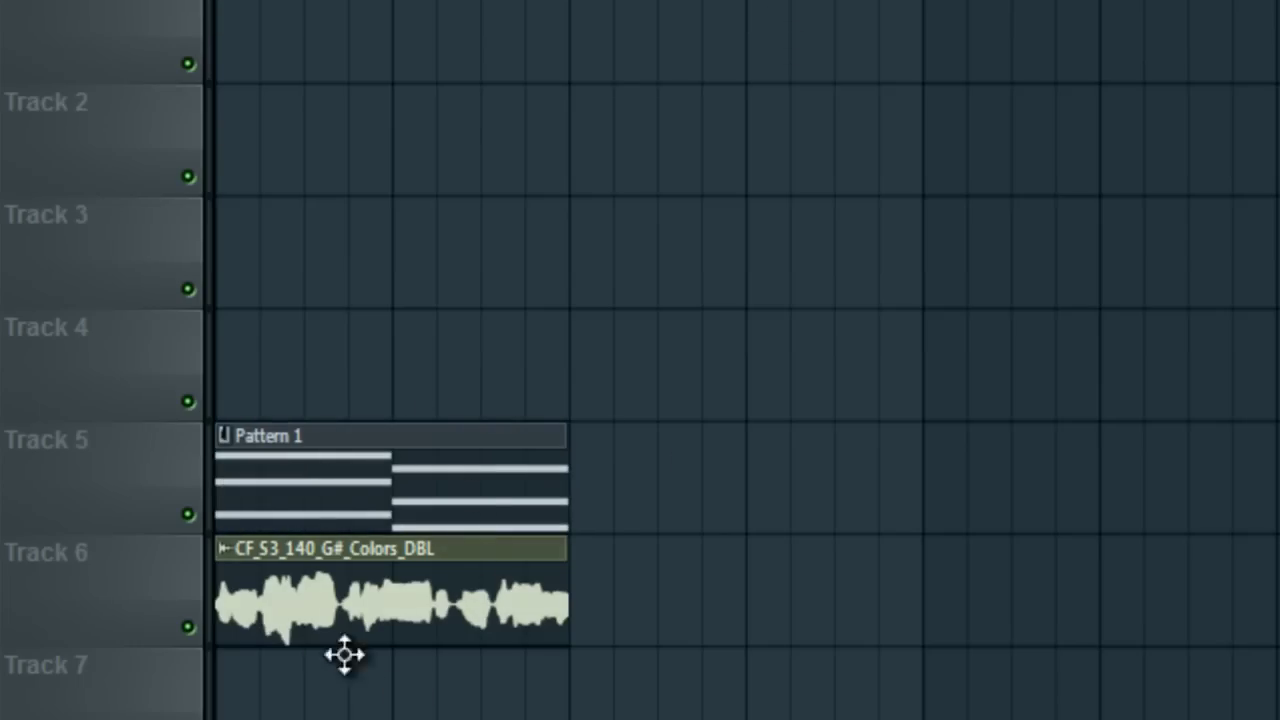
Switch playback to song mode, play Pattern 1 with the vocal clip, and stop playback.
scroll(640, 400, "down", 3)
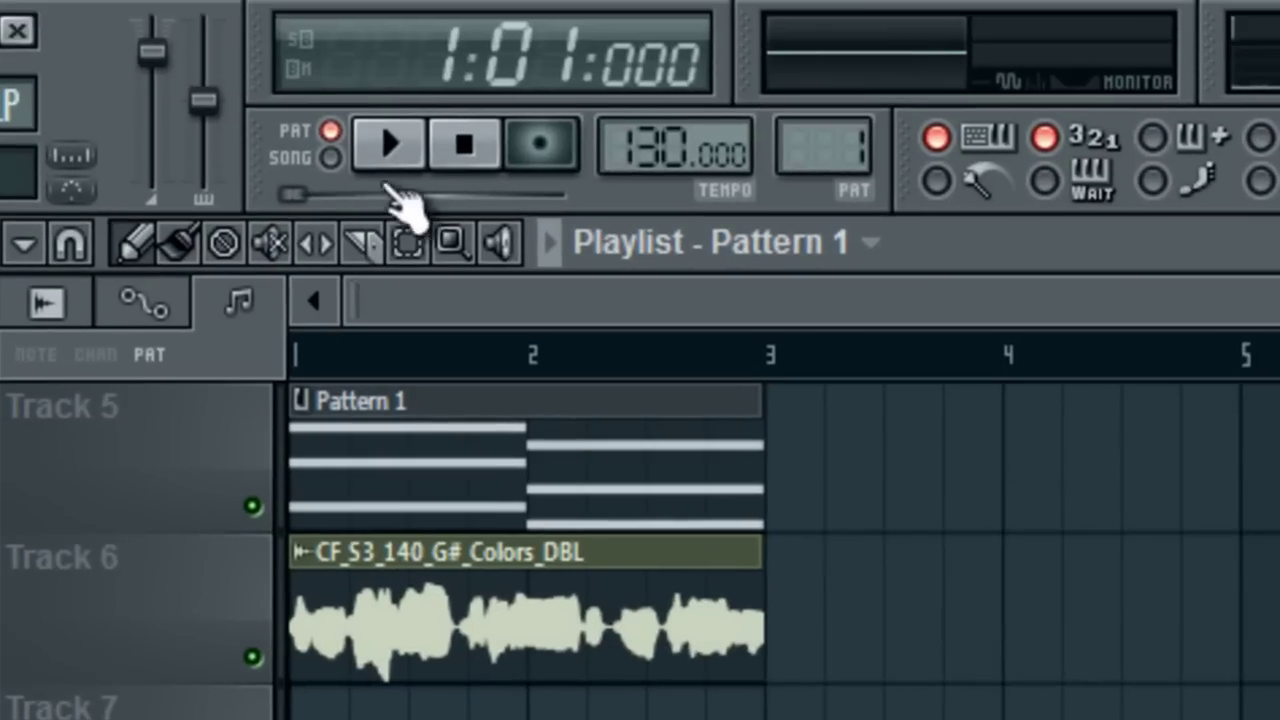
left_click(312, 79)
left_click(367, 66)
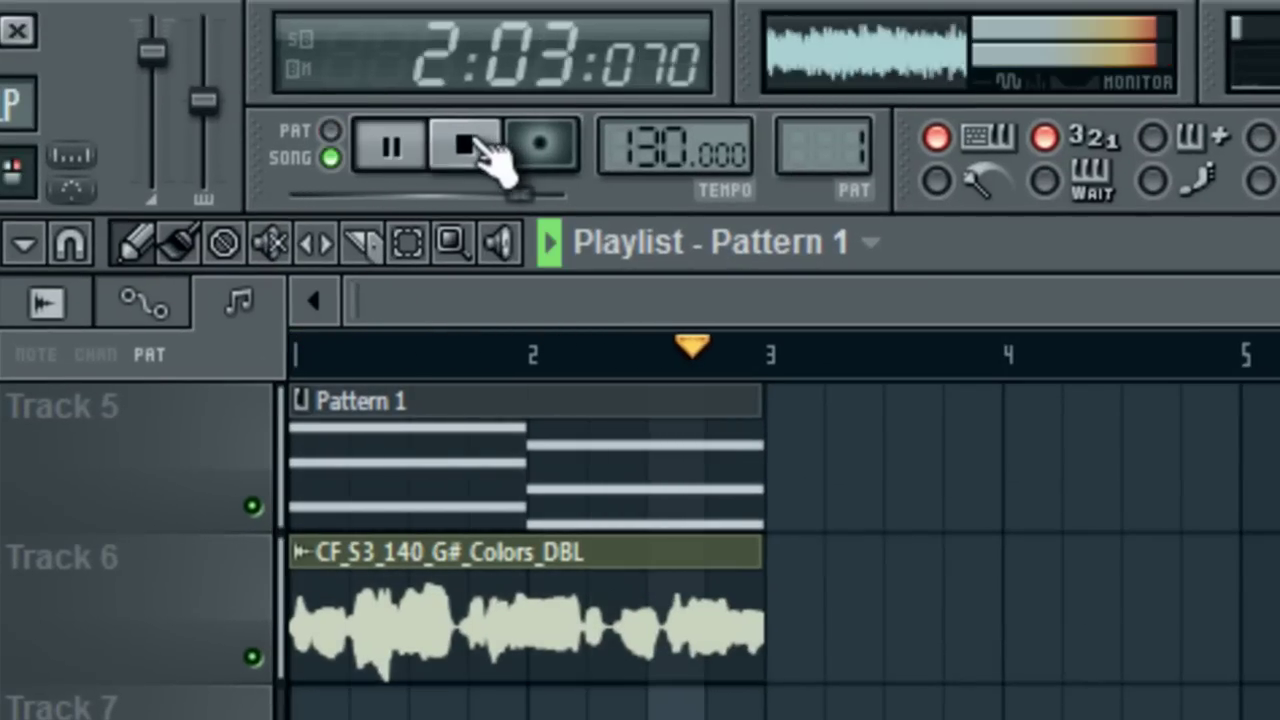
left_click(470, 146)
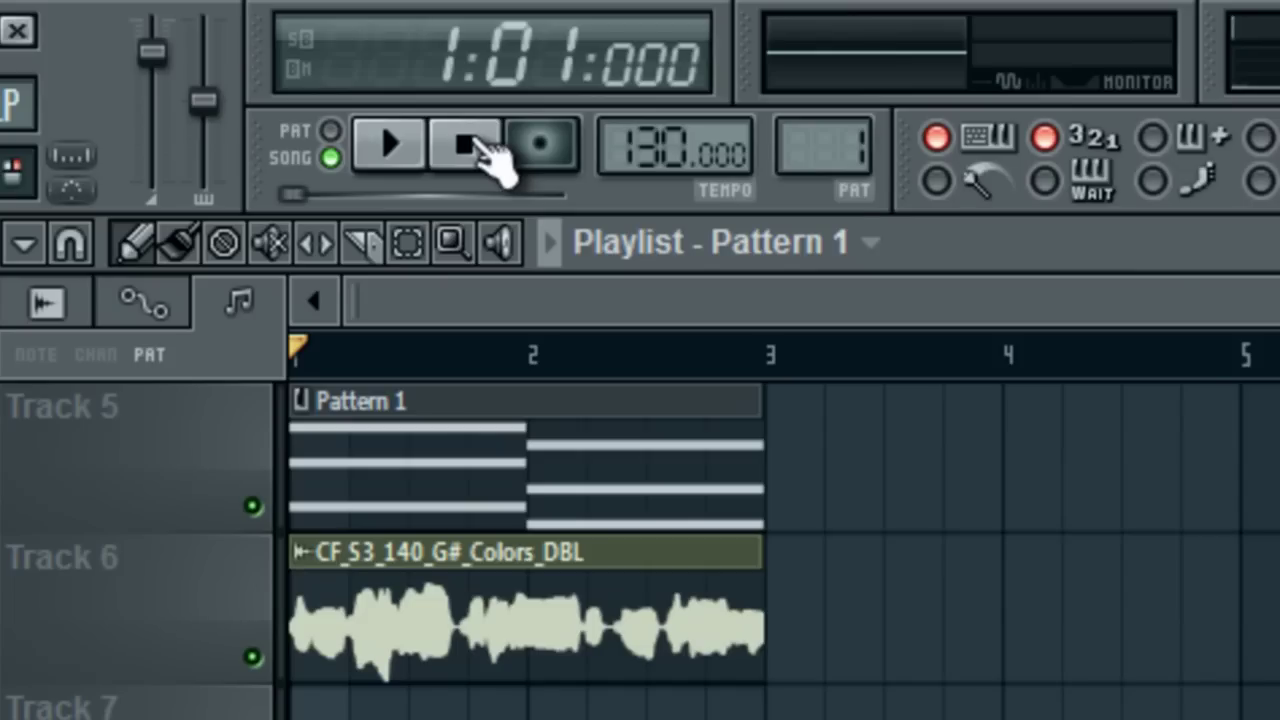
Open the mixer and load Vocodex into the first effect slot of Insert 3.
key("F9")
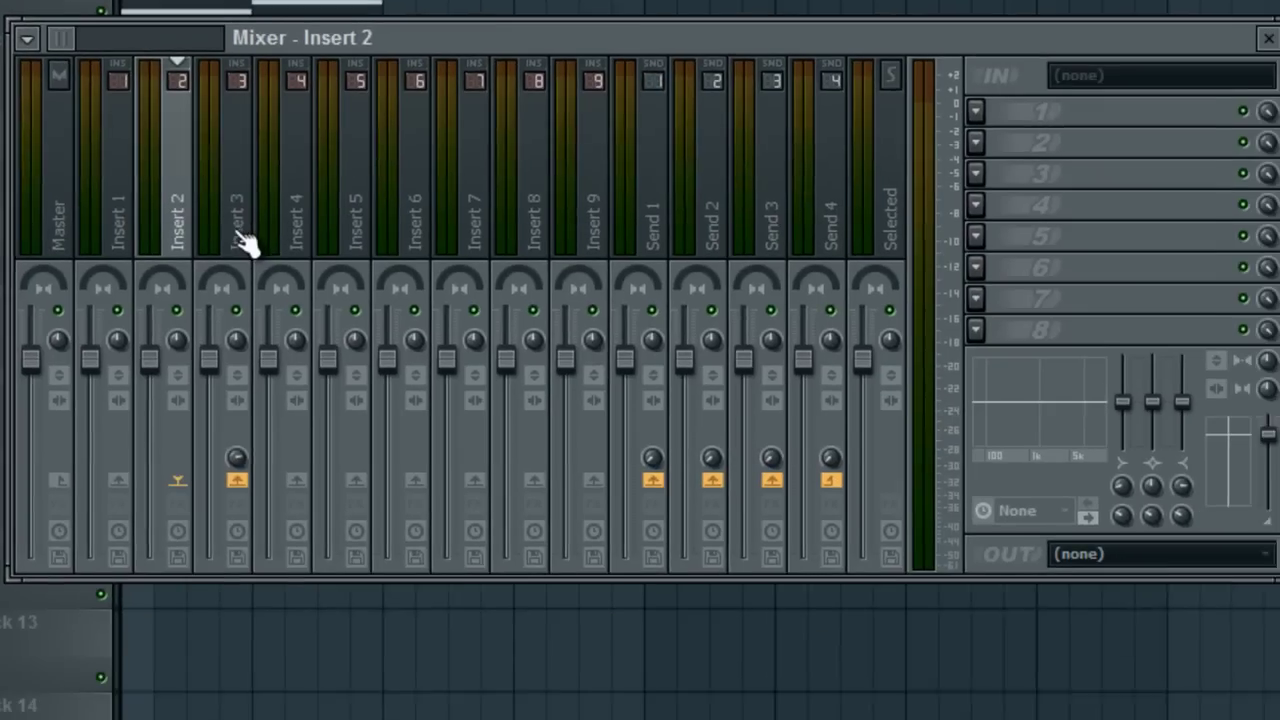
left_click(246, 237)
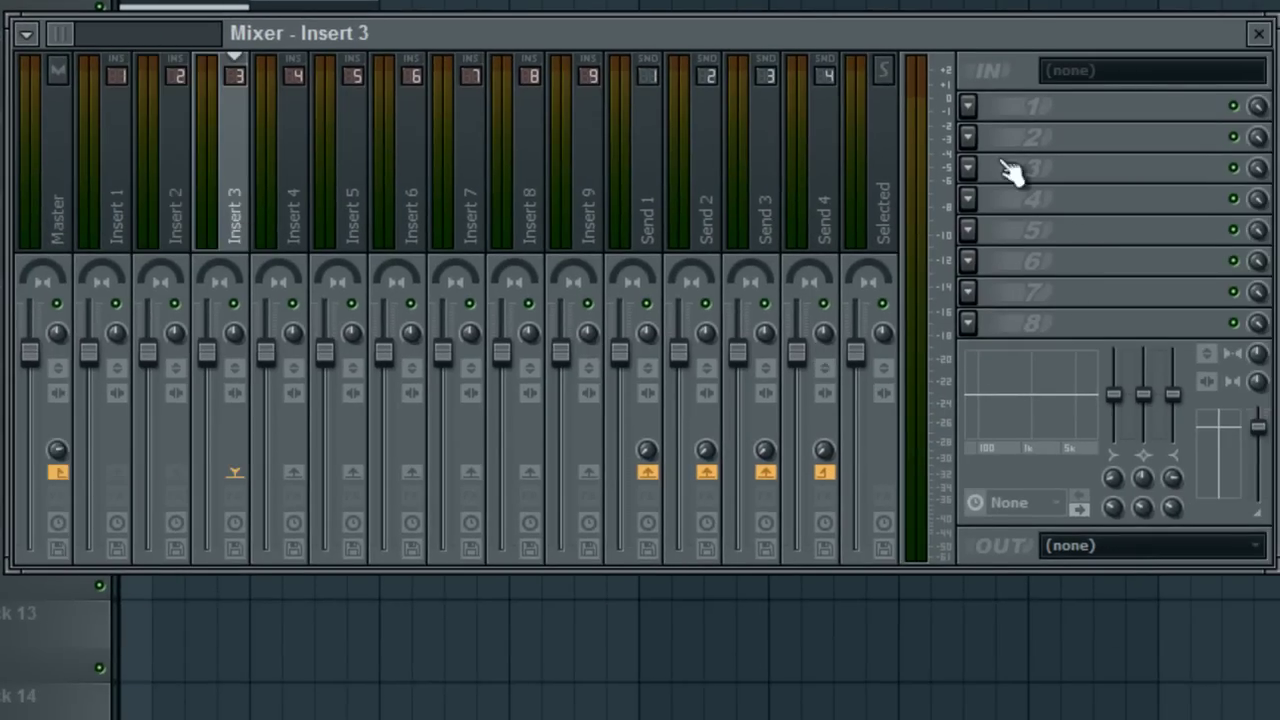
left_click(968, 105)
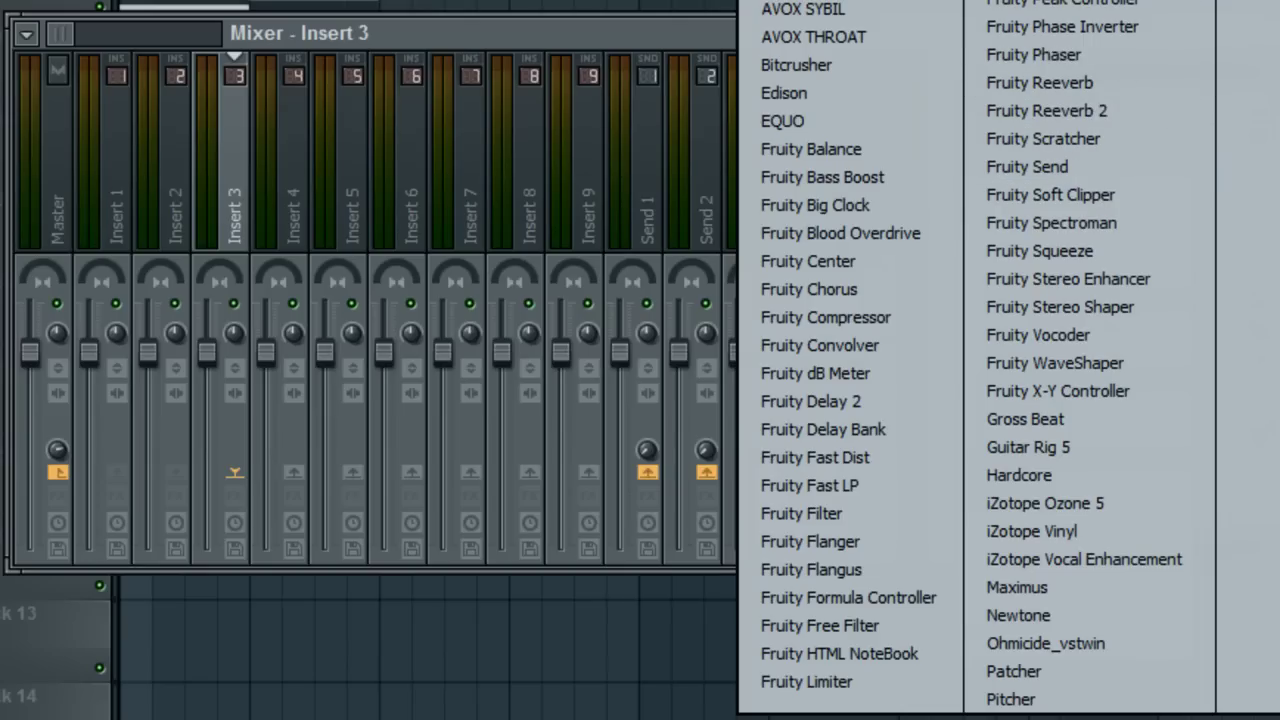
left_click(1262, 3)
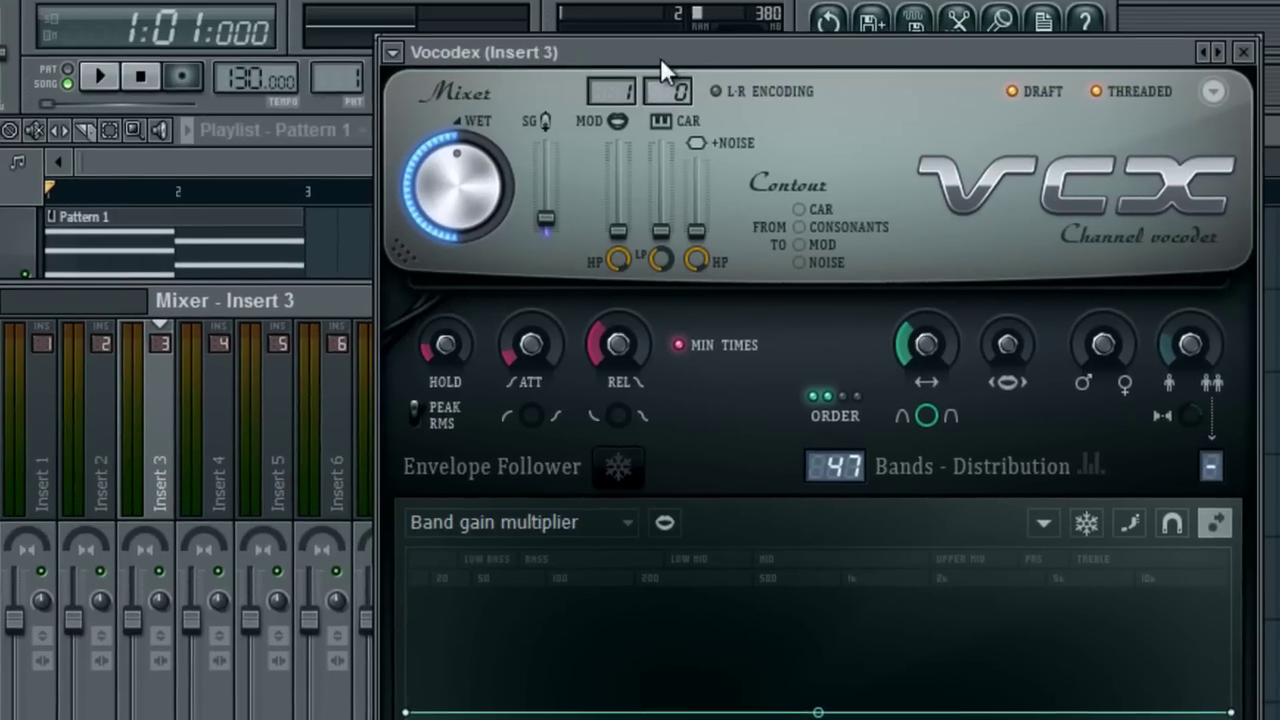
Reposition the Vocodex window and toggle its Threaded and Draft options.
left_click_drag(660, 57, 453, 88)
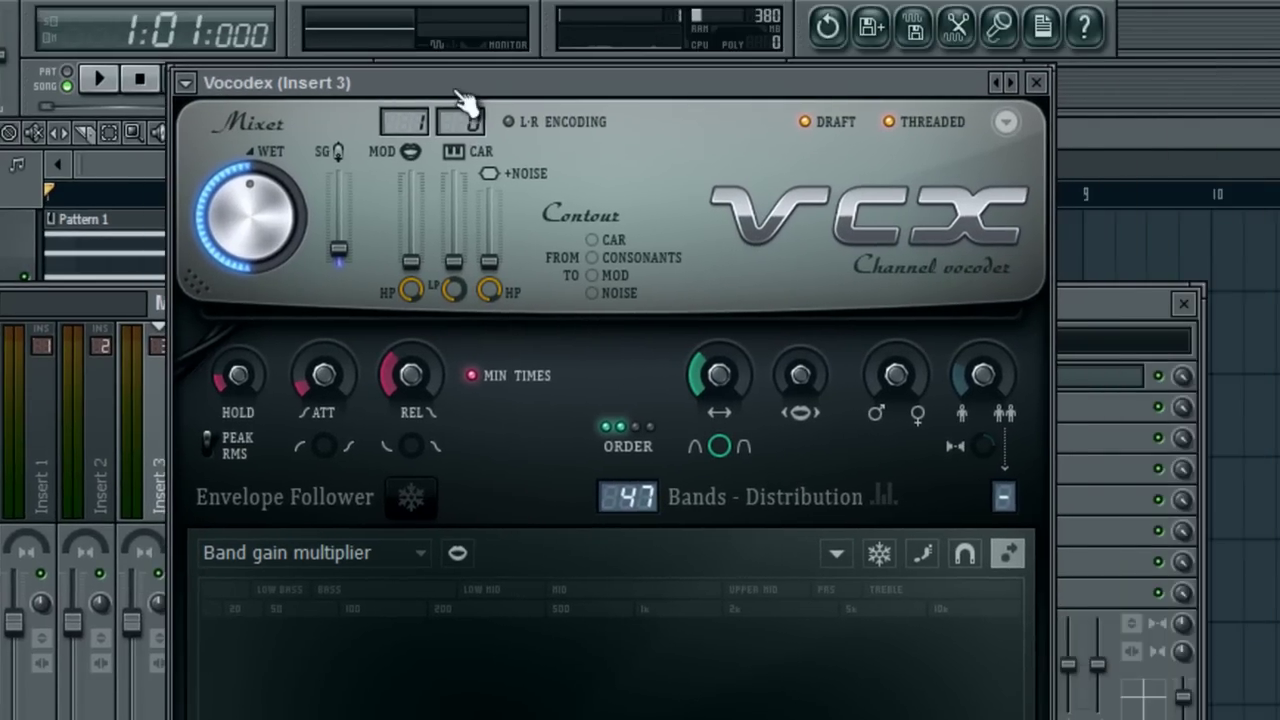
left_click(888, 122)
left_click(805, 121)
Set Vocodex's modulator input number to 1 and its carrier input number to 2.
left_click_drag(399, 120, 404, 130)
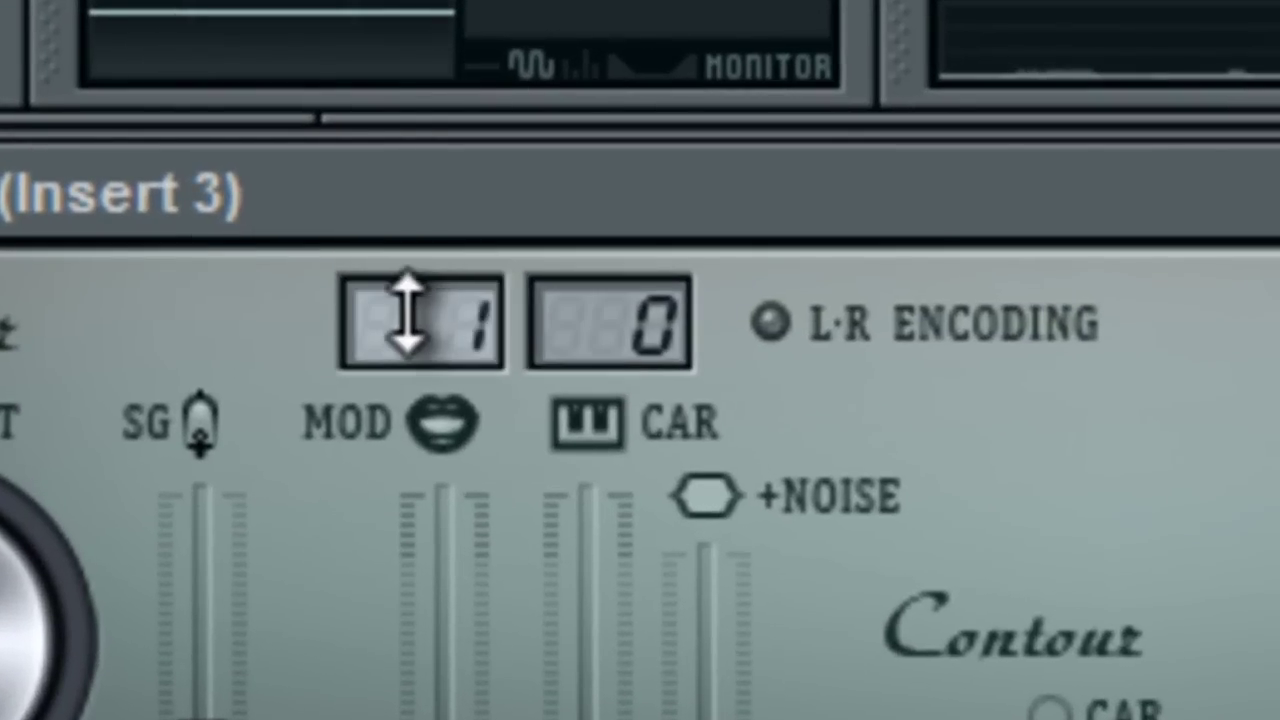
left_click_drag(421, 345, 466, 114)
left_click_drag(646, 314, 677, 661)
mouse_move(415, 320)
left_mouse_down()
mouse_move(417, 264)
mouse_move(423, 706)
mouse_move(404, 247)
mouse_move(414, 327)
left_mouse_up()
left_click_drag(537, 177, 1279, 140)
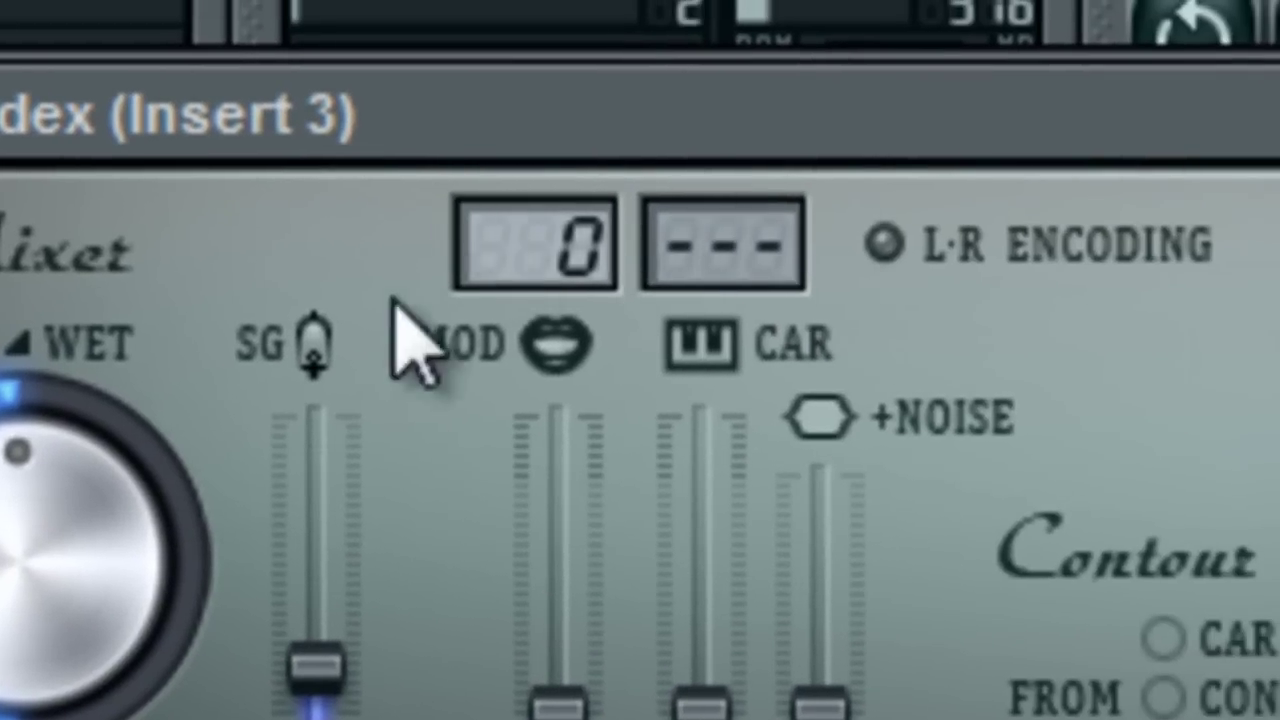
left_click_drag(585, 285, 586, 190)
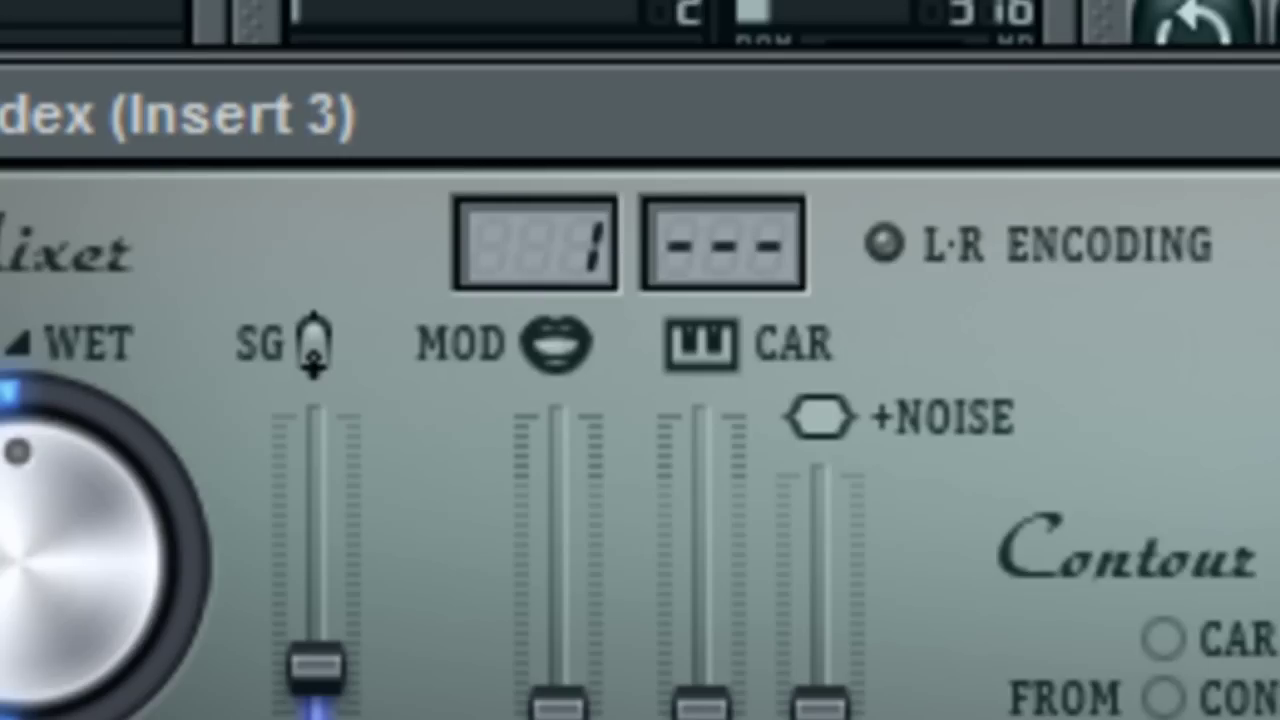
left_click_drag(734, 271, 778, 128)
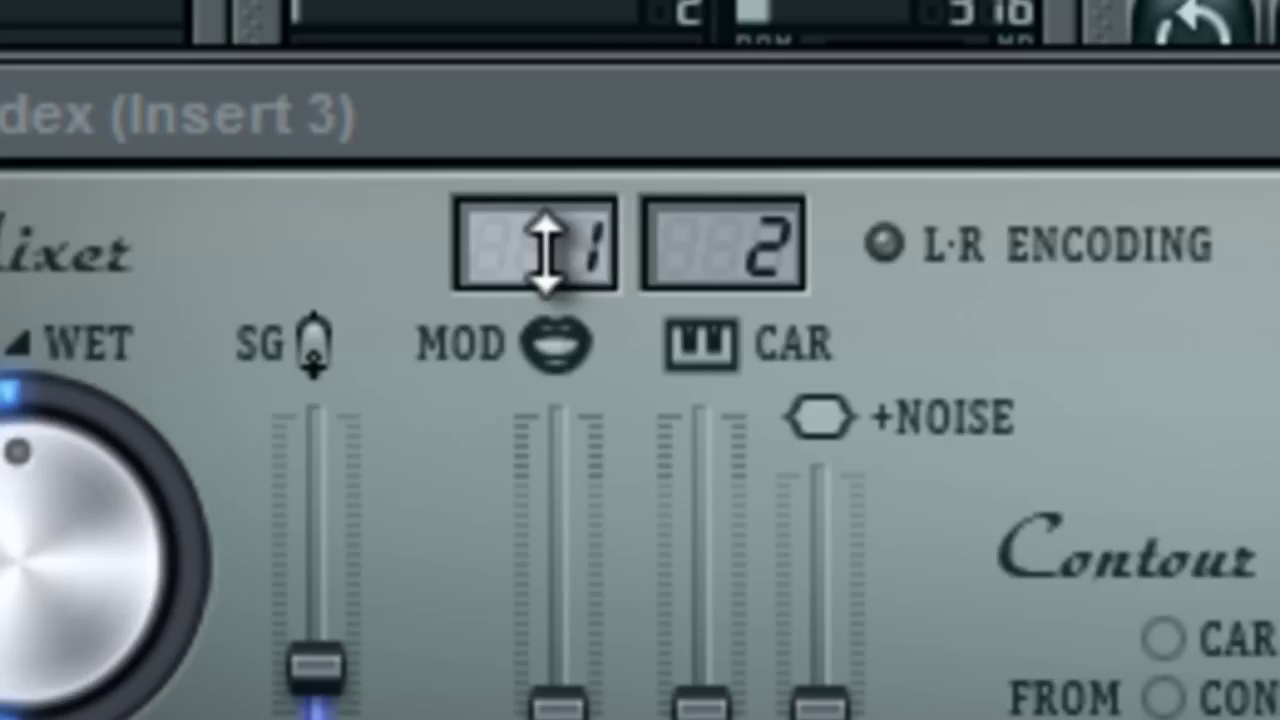
mouse_move(545, 255)
left_mouse_down()
mouse_move(543, 274)
mouse_move(543, 243)
left_mouse_up()
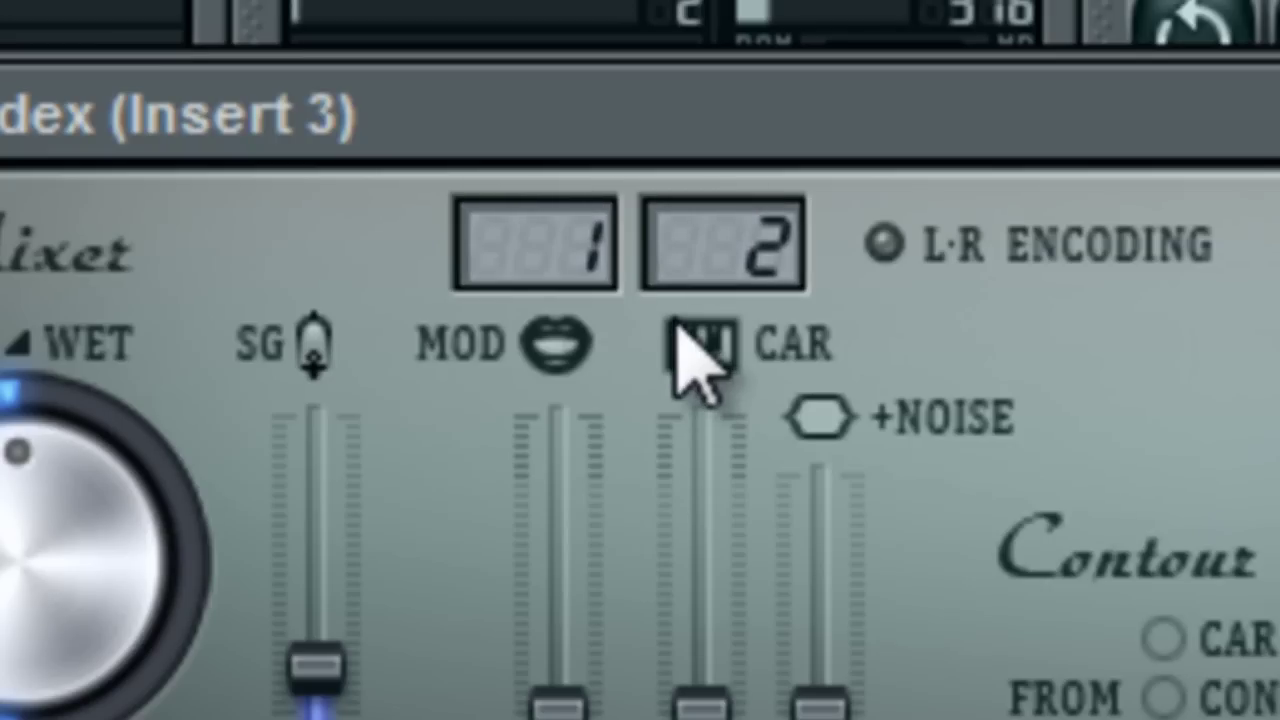
left_click_drag(551, 229, 560, 166)
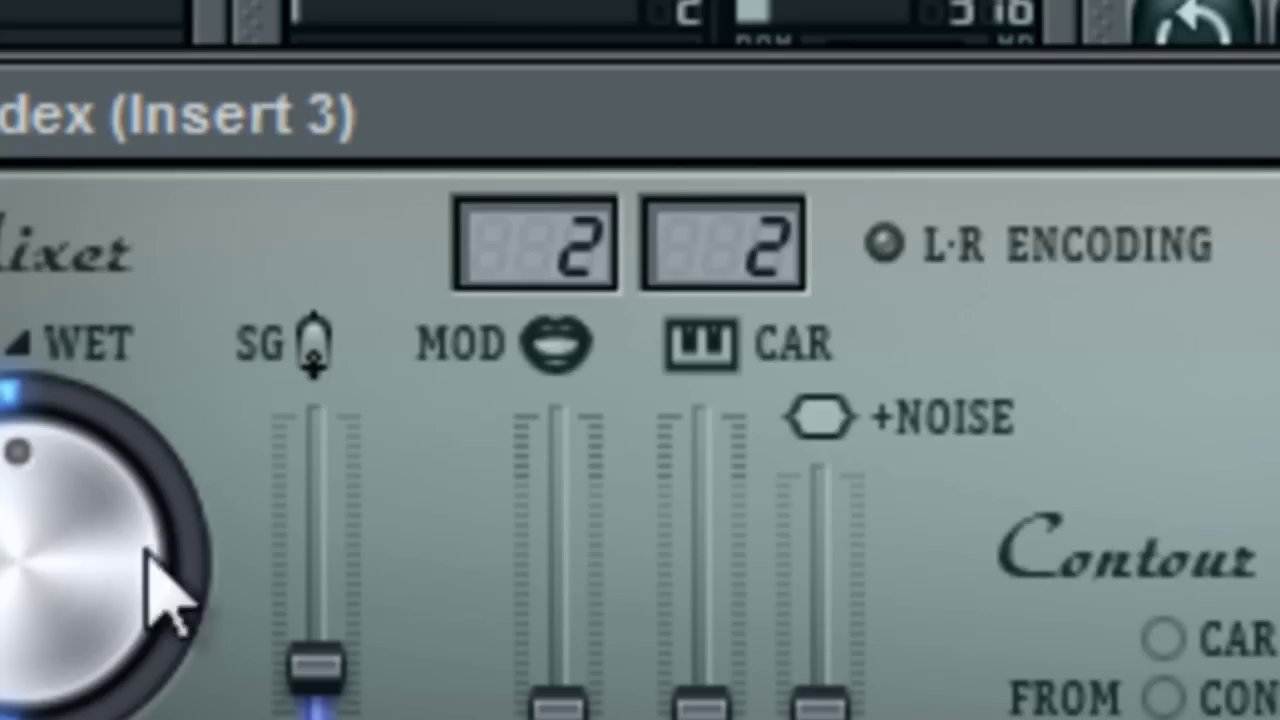
left_click_drag(584, 248, 580, 270)
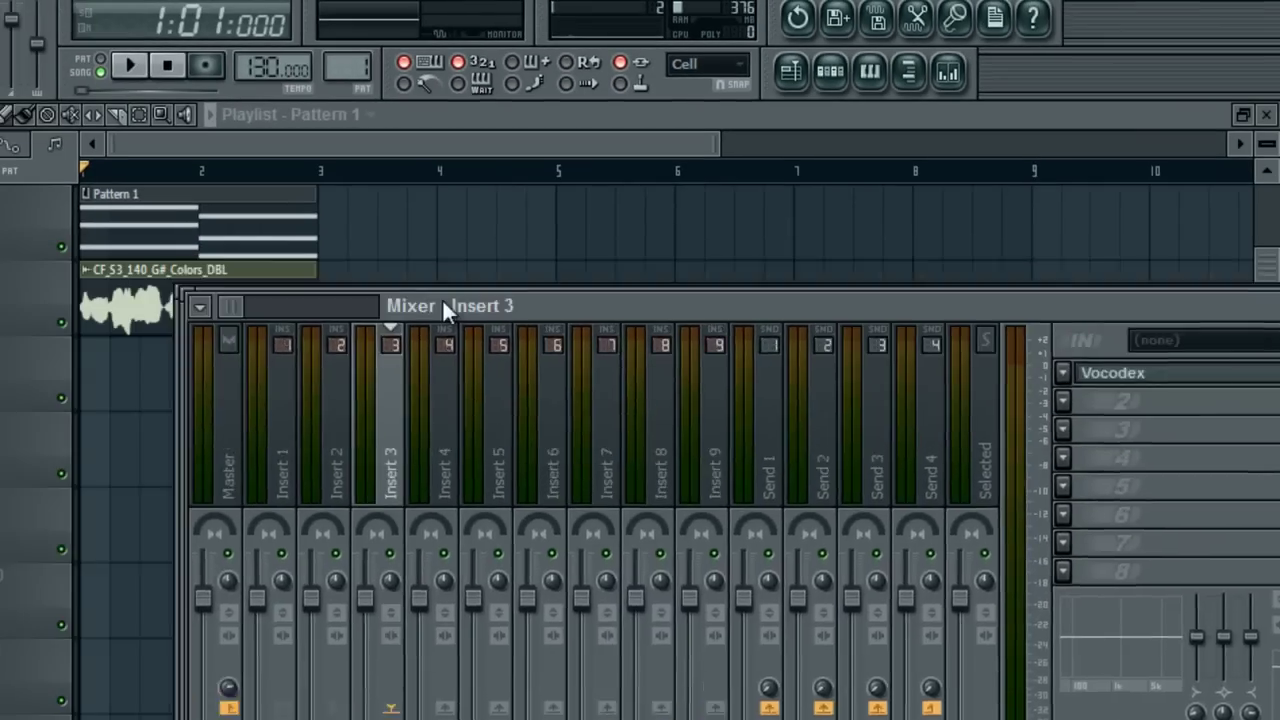
Move the mixer window below the playlist's pattern and vocal clips.
left_click_drag(442, 306, 282, 377)
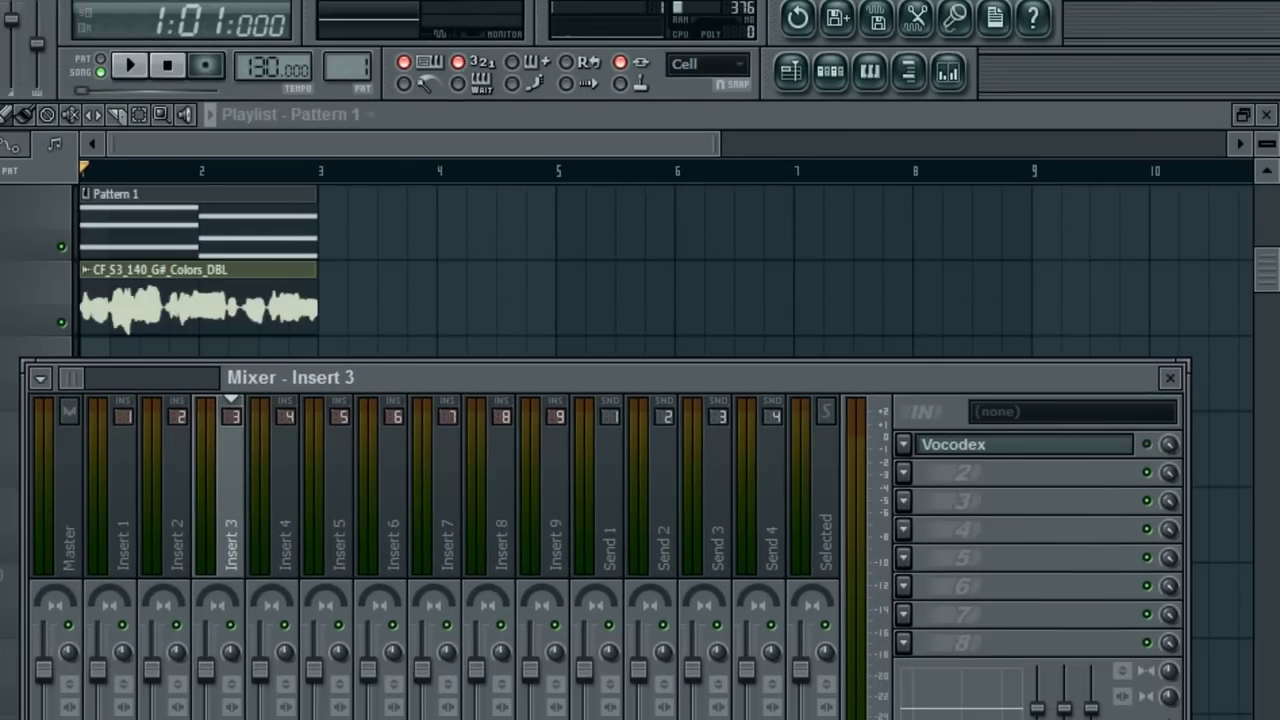
Play the song from the start to hear the vocoded result and stop playback.
left_click(168, 68)
left_click(134, 66)
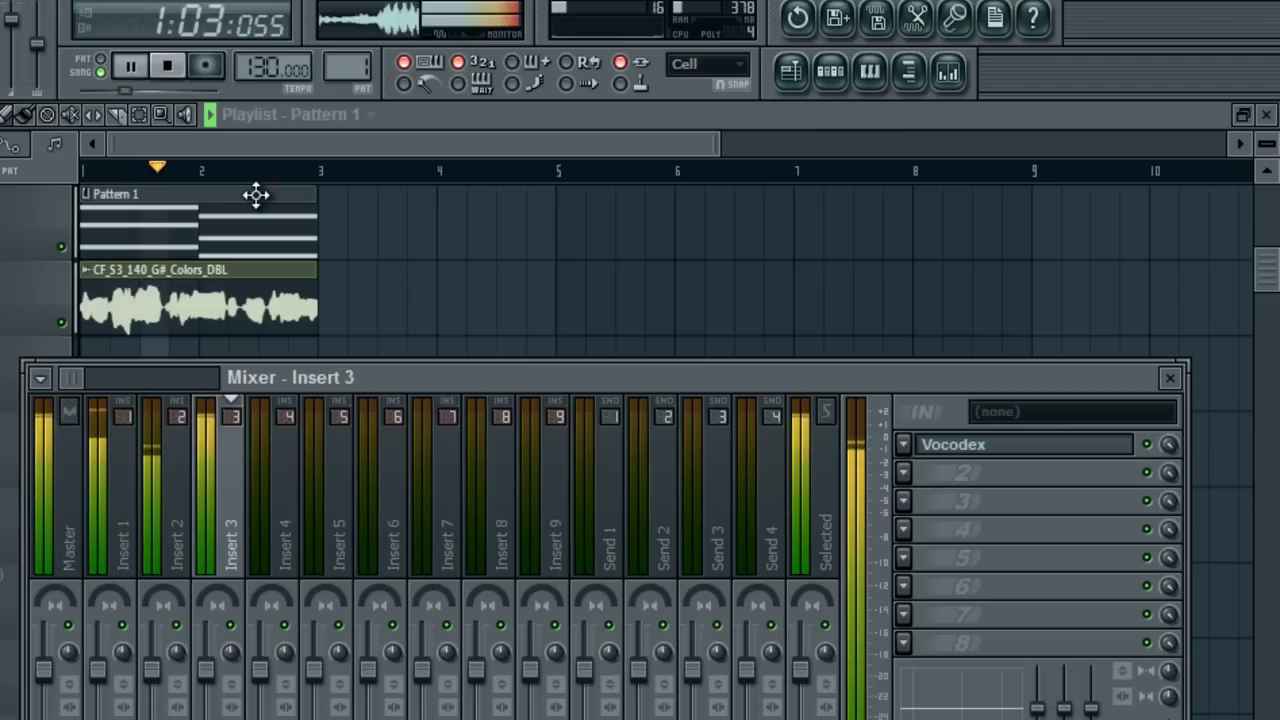
left_click(170, 68)
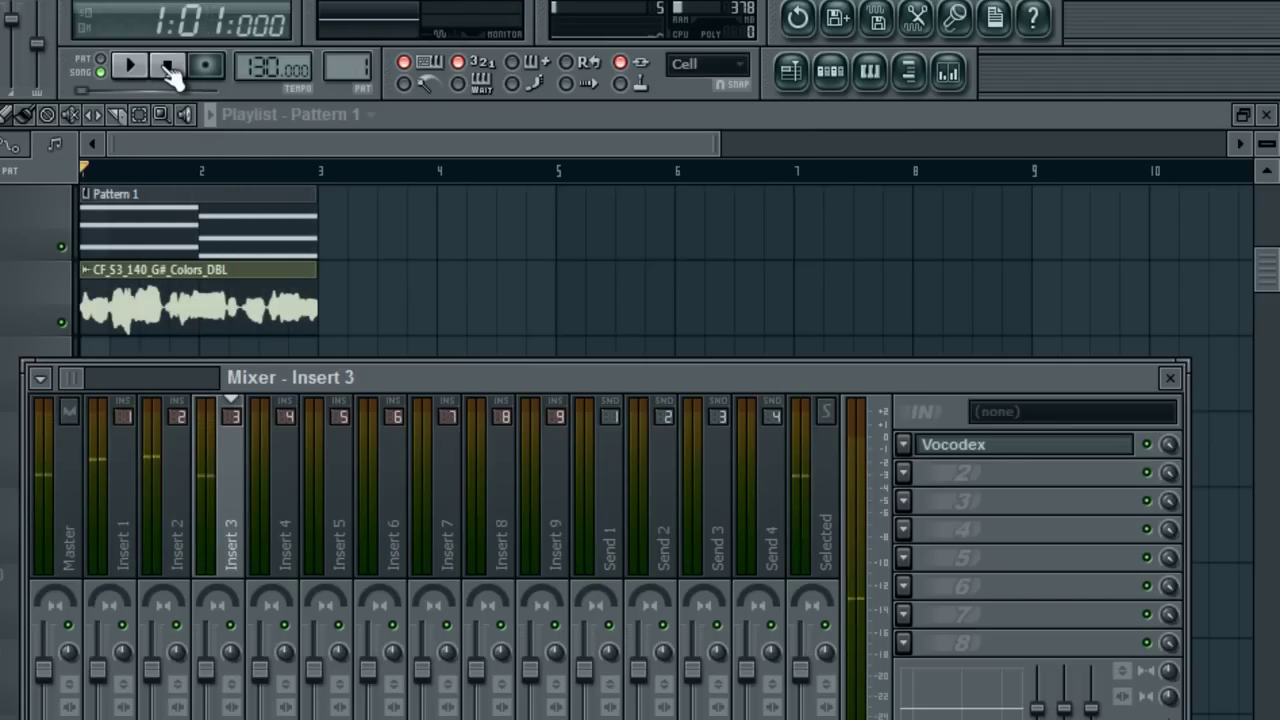
Review the chord notes in Massive's piano roll, its synth window and the mixer insert the channel is routed to.
double_click(134, 248)
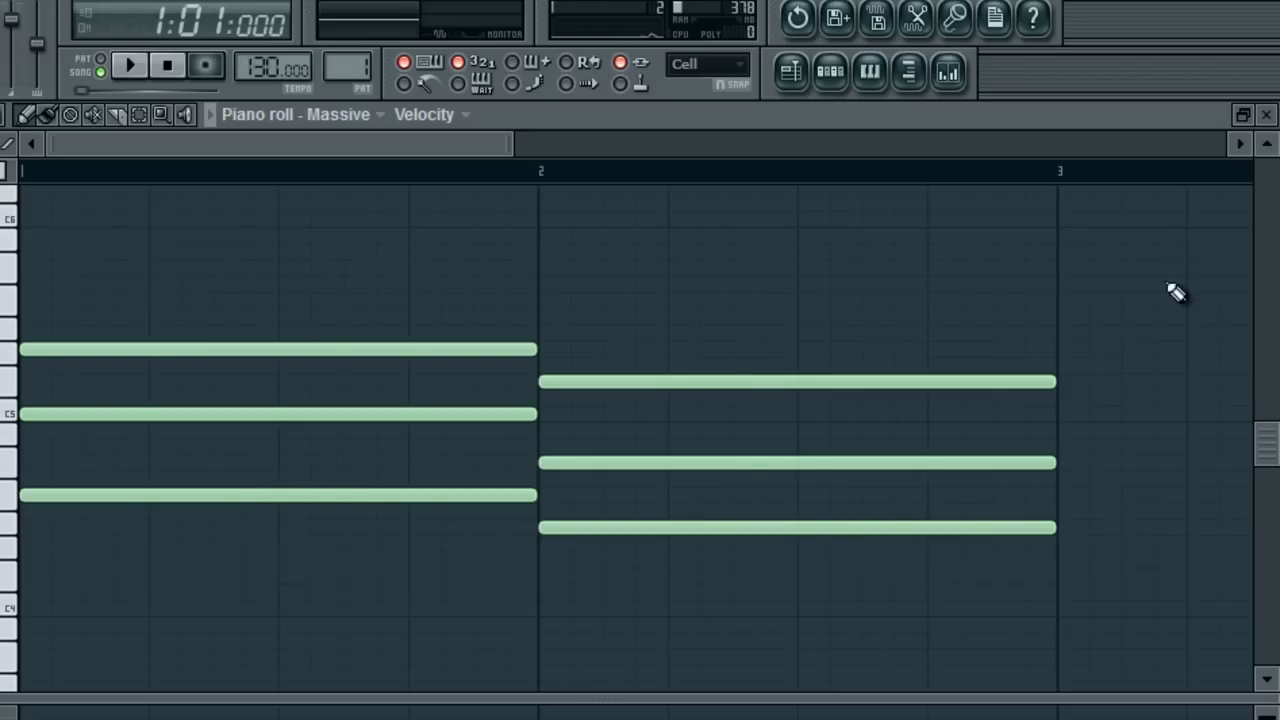
left_click(1266, 114)
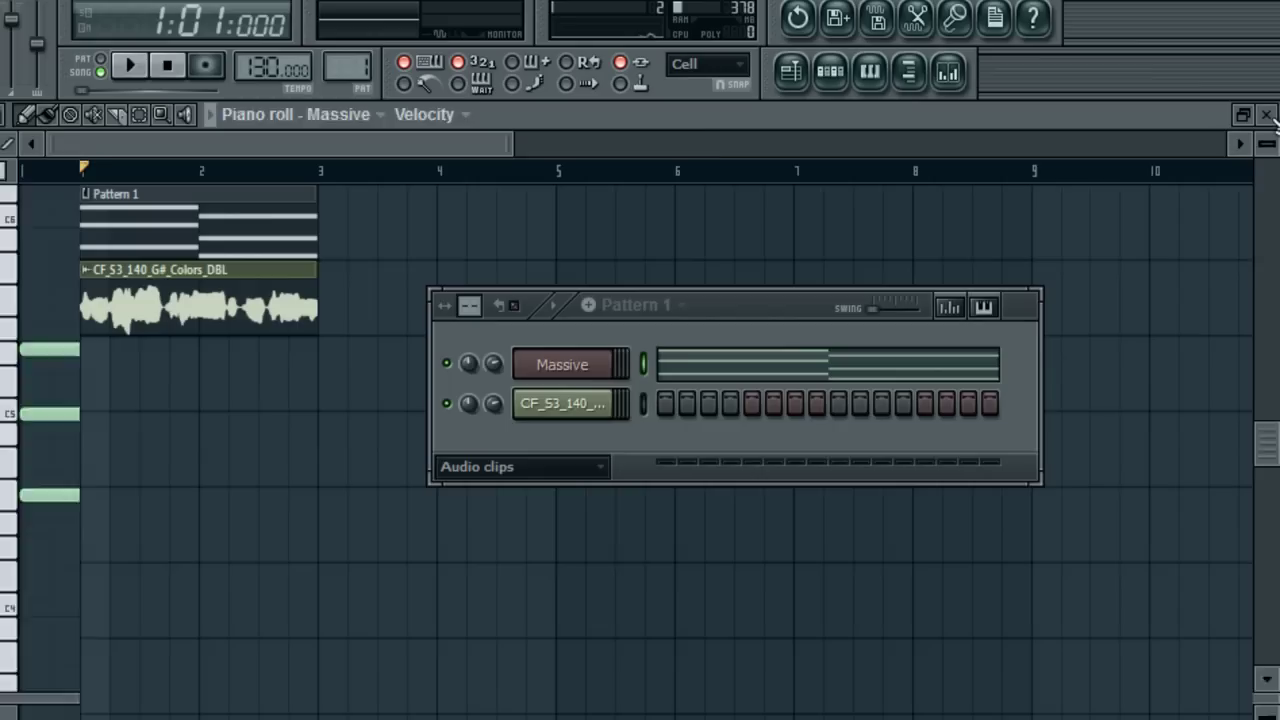
left_click(587, 370)
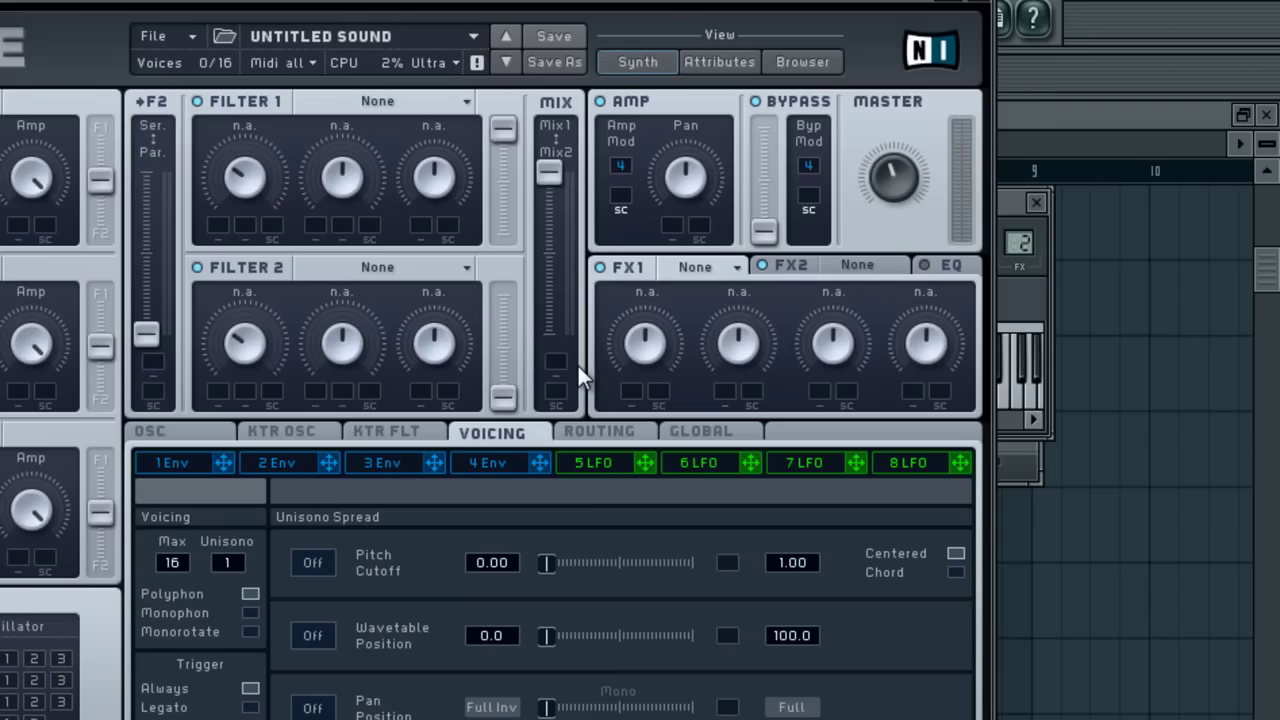
left_click(995, 12)
left_click(1018, 242)
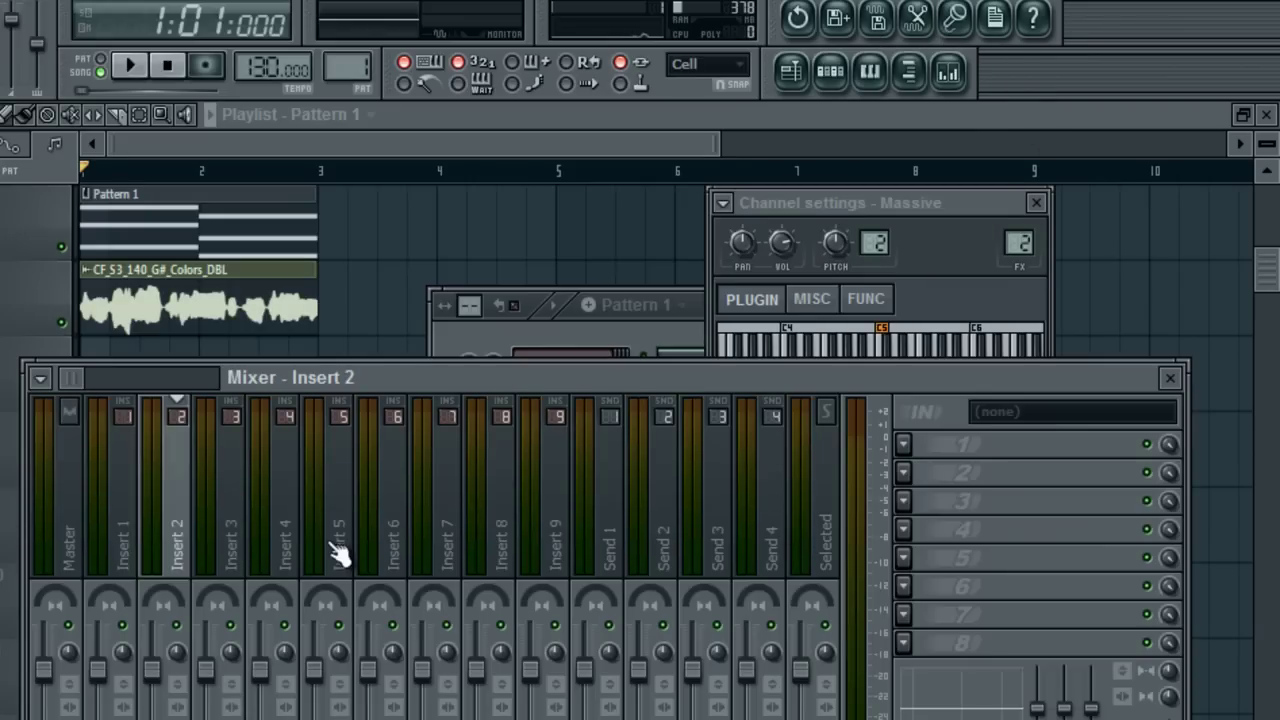
Reopen Vocodex from Insert 3 and move its window over the middle of the workspace.
left_click(245, 528)
left_click(1096, 443)
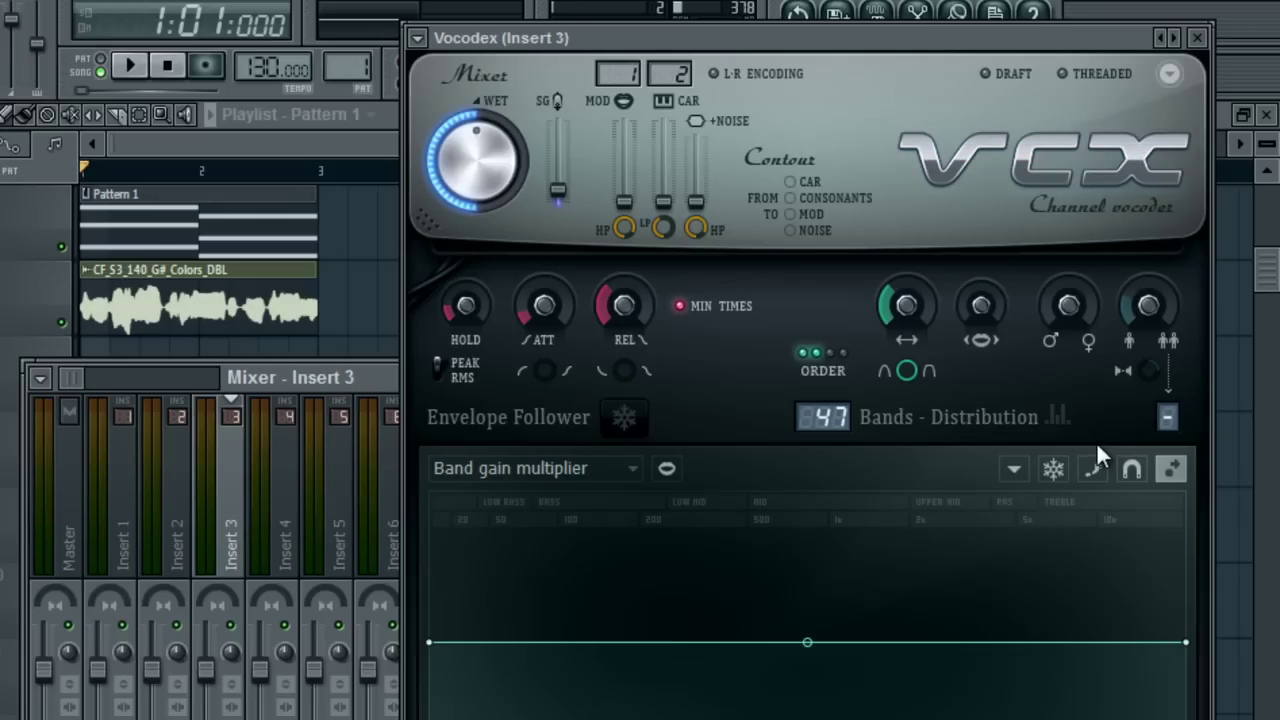
left_click_drag(872, 42, 689, 95)
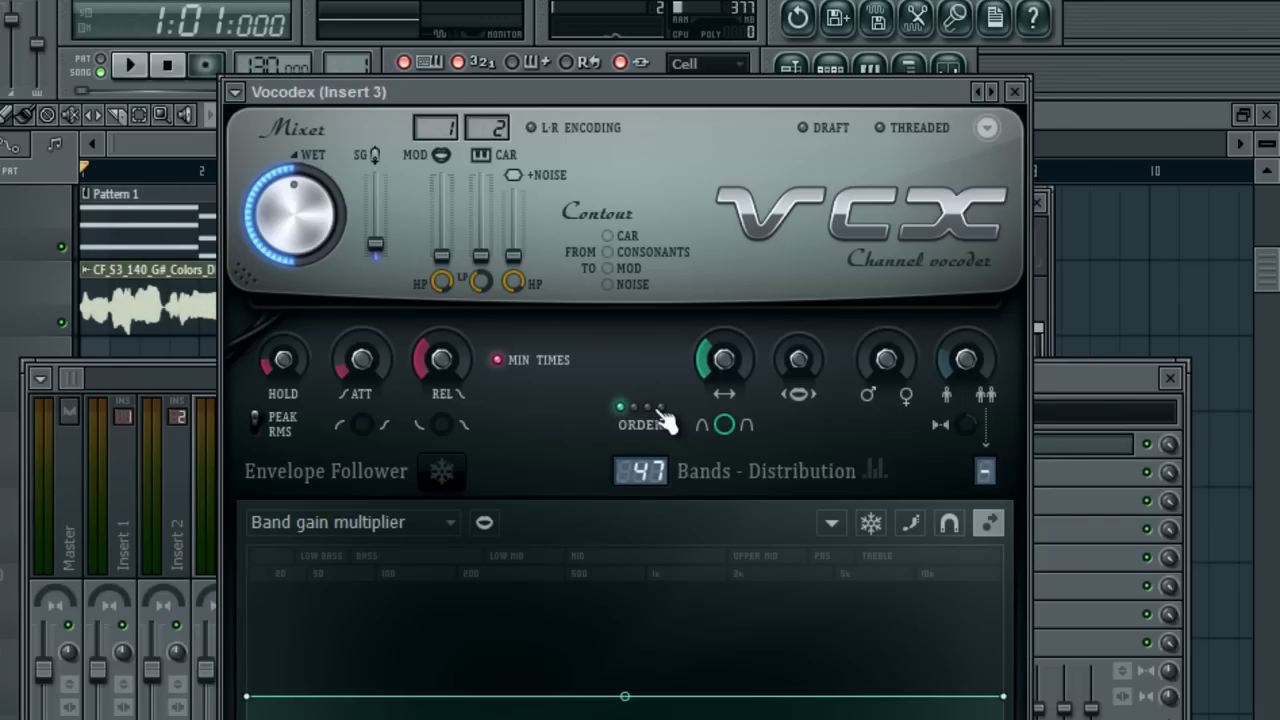
Switch Vocodex's filter order between 4 and 1, ending at 1.
left_click(659, 410)
left_click(621, 409)
left_click(661, 408)
left_click(622, 409)
Audition filter orders 2 and 4 during playback, stop the song and return the order to 1.
left_click(130, 64)
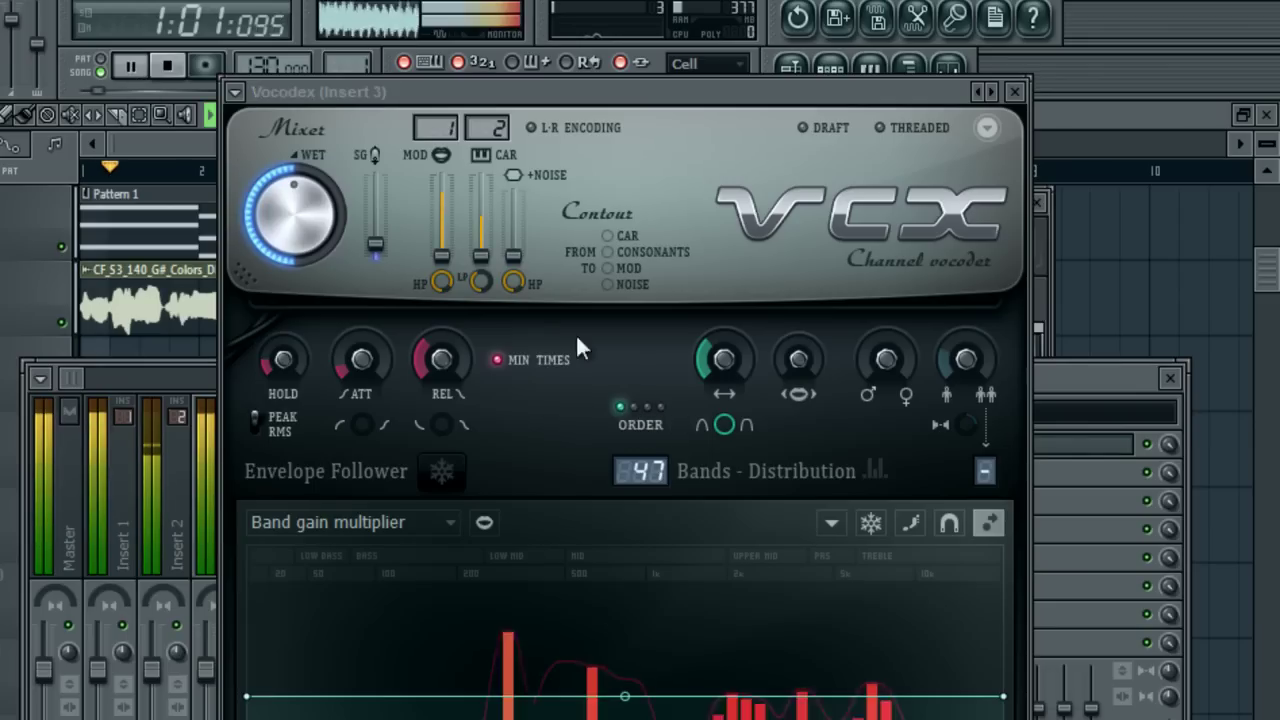
left_click(634, 408)
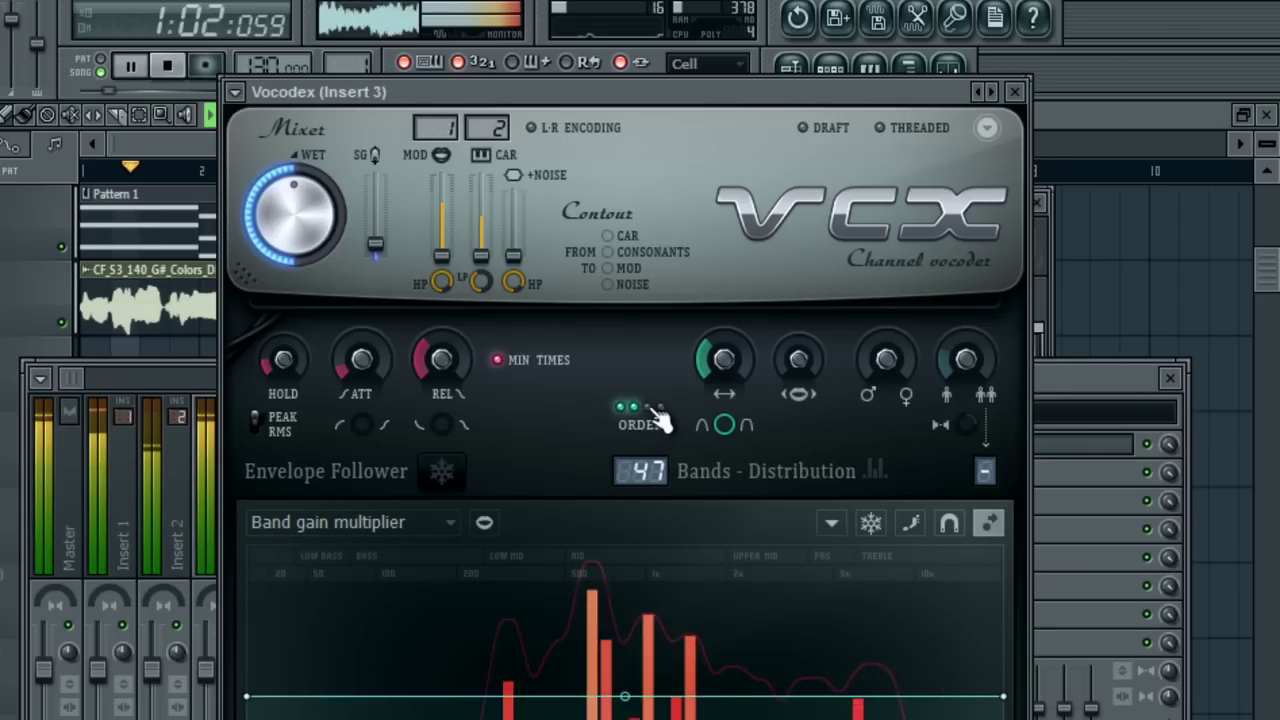
left_click(660, 407)
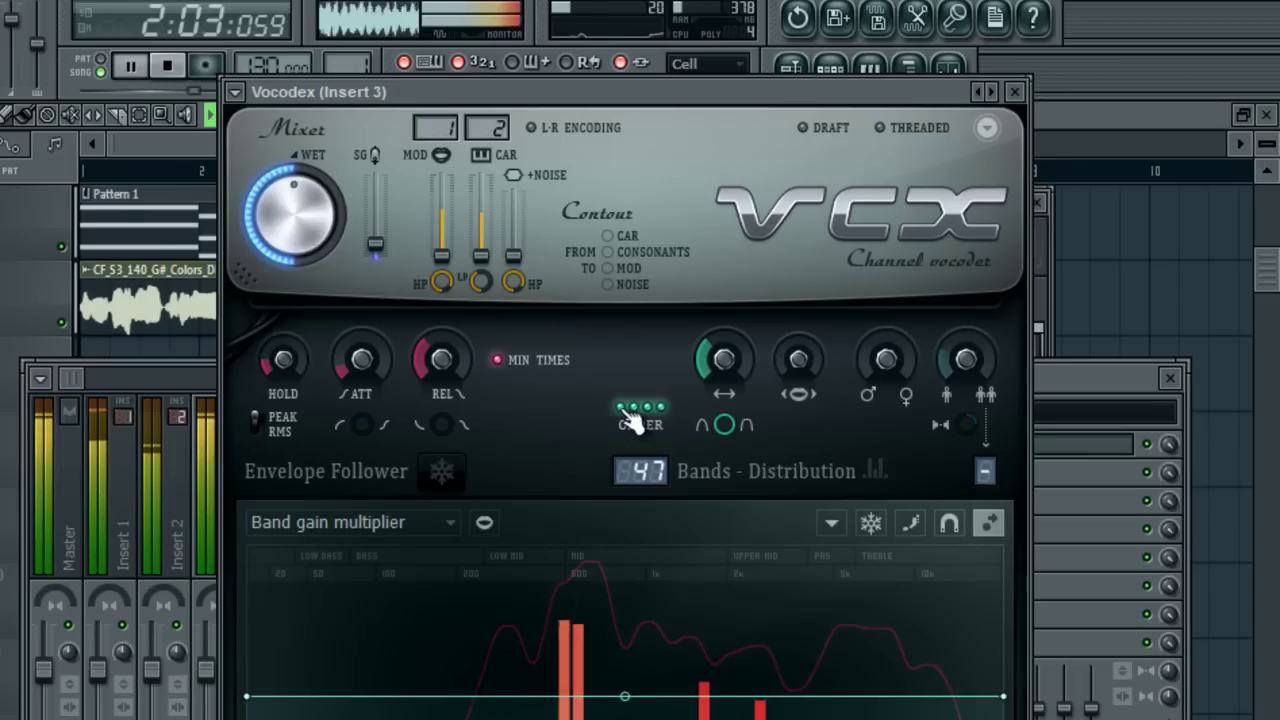
left_click(170, 70)
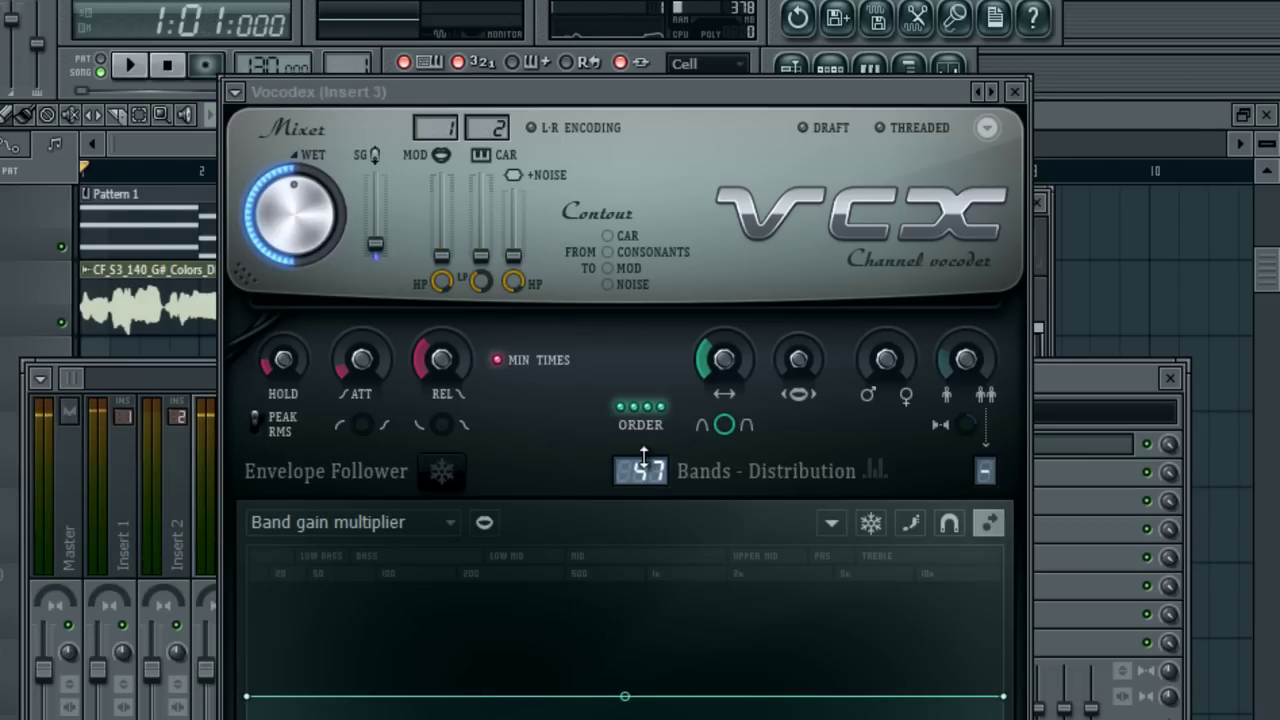
left_click(620, 407)
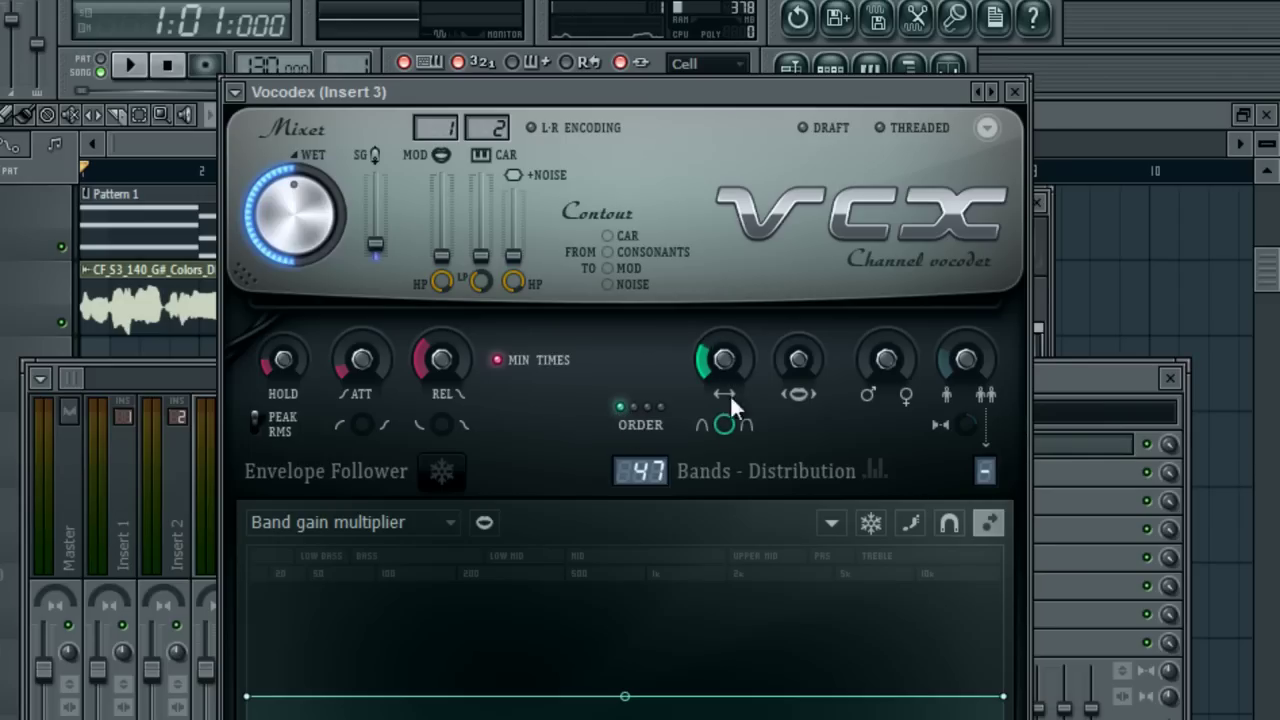
Audition Vocodex's band width at its minimum and at a higher setting, and bring it back near its starting position.
left_click_drag(682, 355, 675, 20)
left_click(138, 67)
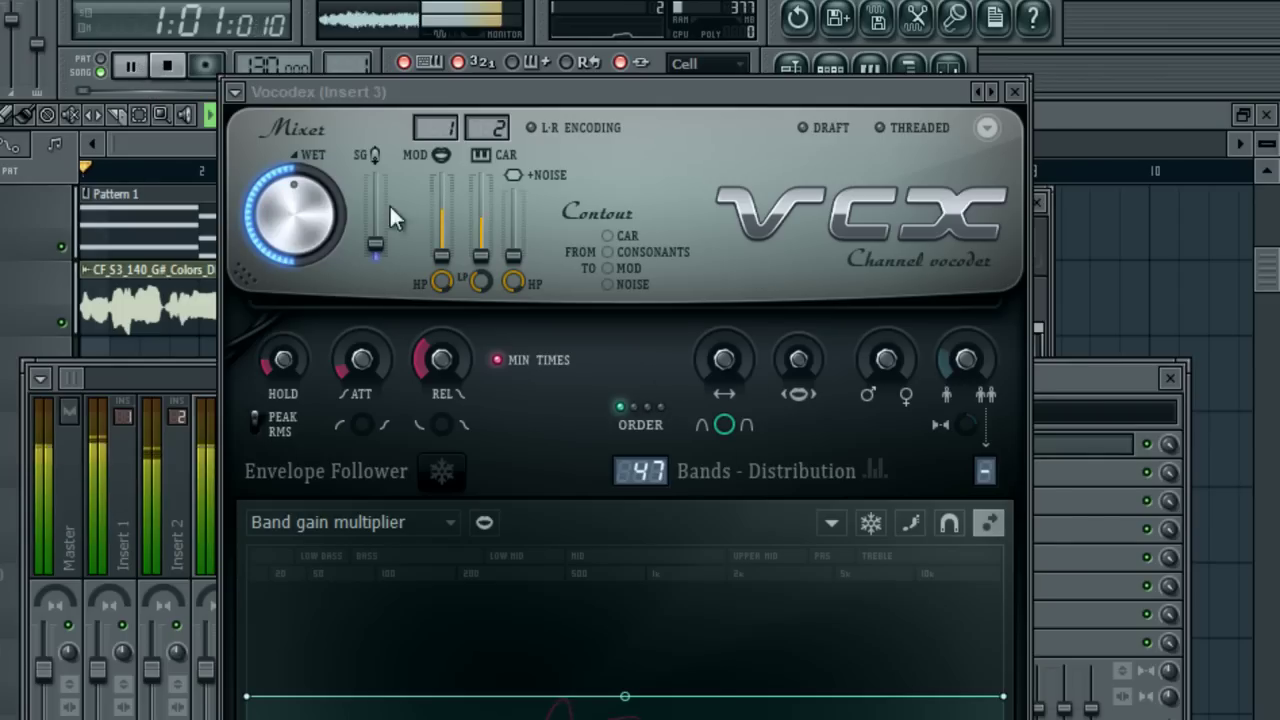
left_click_drag(728, 358, 743, 0)
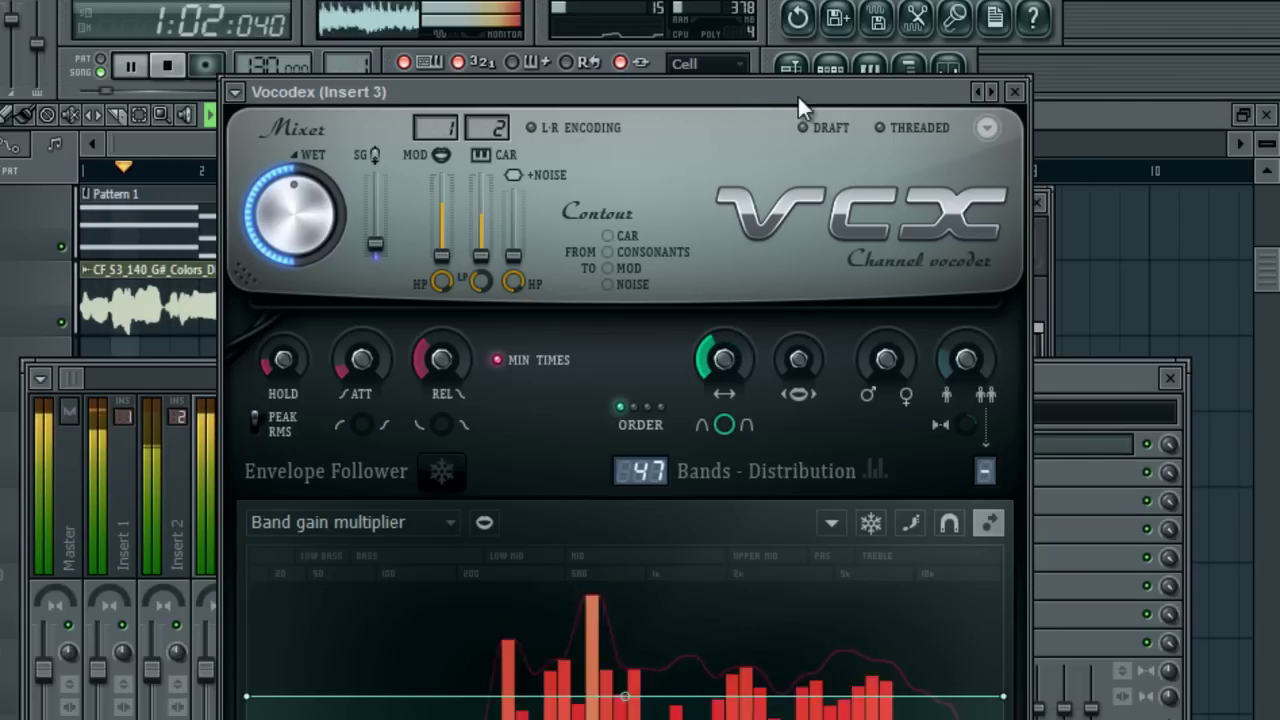
left_click_drag(721, 360, 721, 385)
left_click(170, 66)
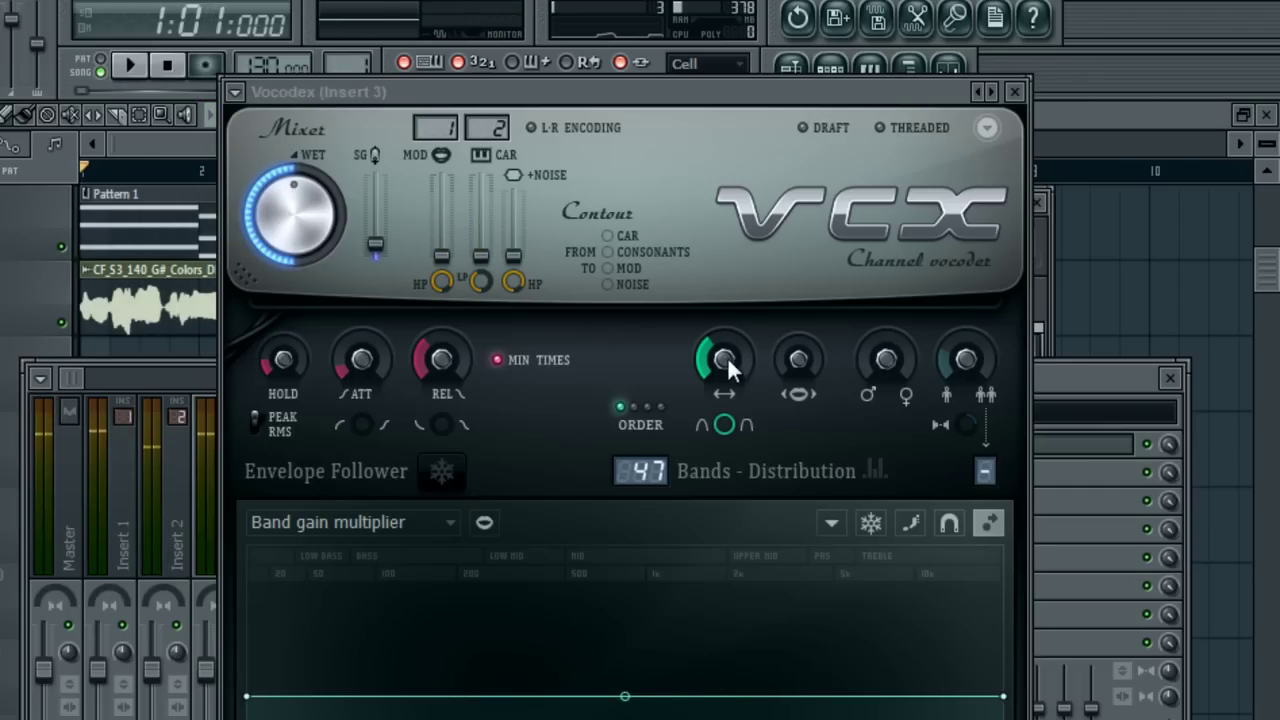
left_click_drag(726, 356, 738, 184)
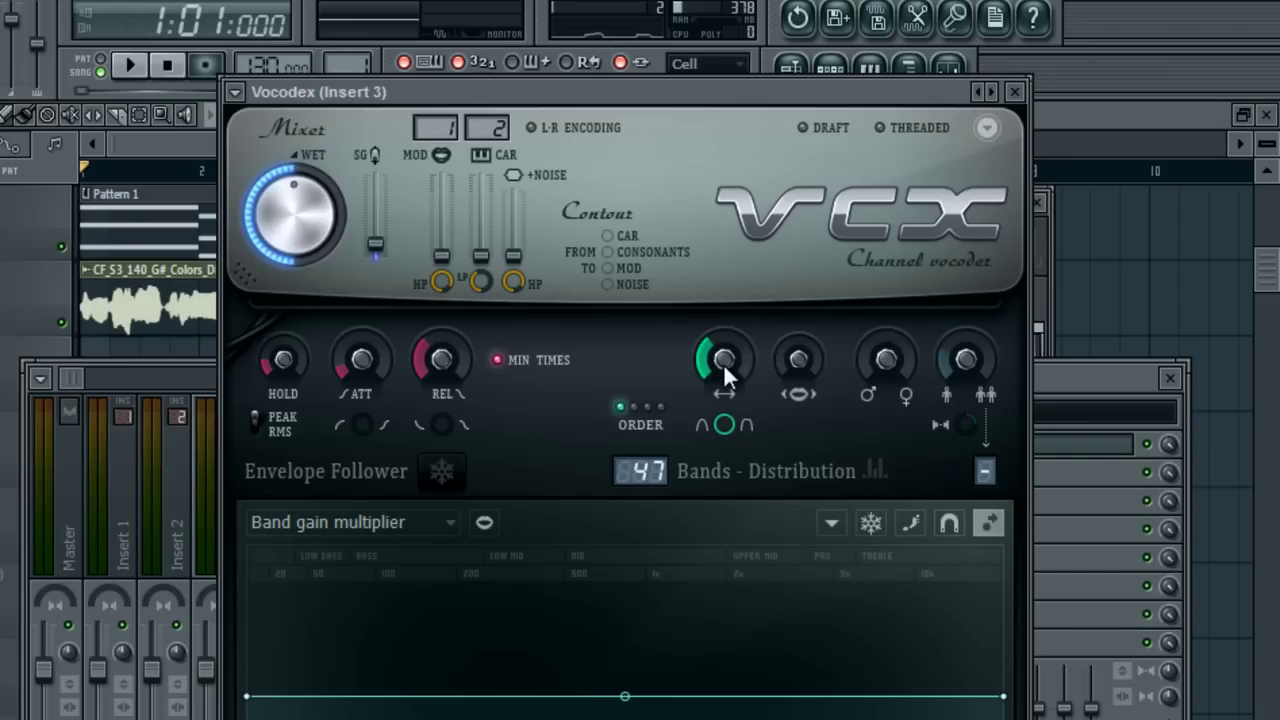
Set the number of vocoder bands to 5 and play the song briefly.
left_click_drag(648, 472, 816, 612)
left_click(132, 64)
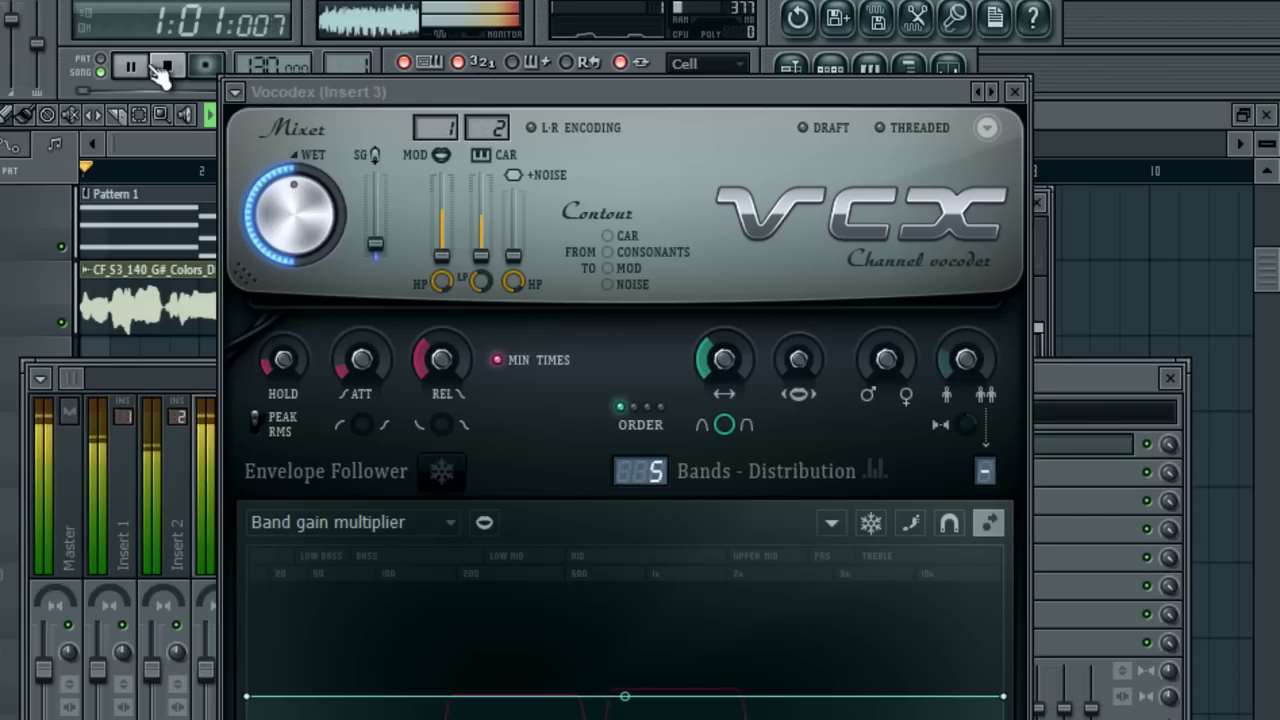
left_click(168, 66)
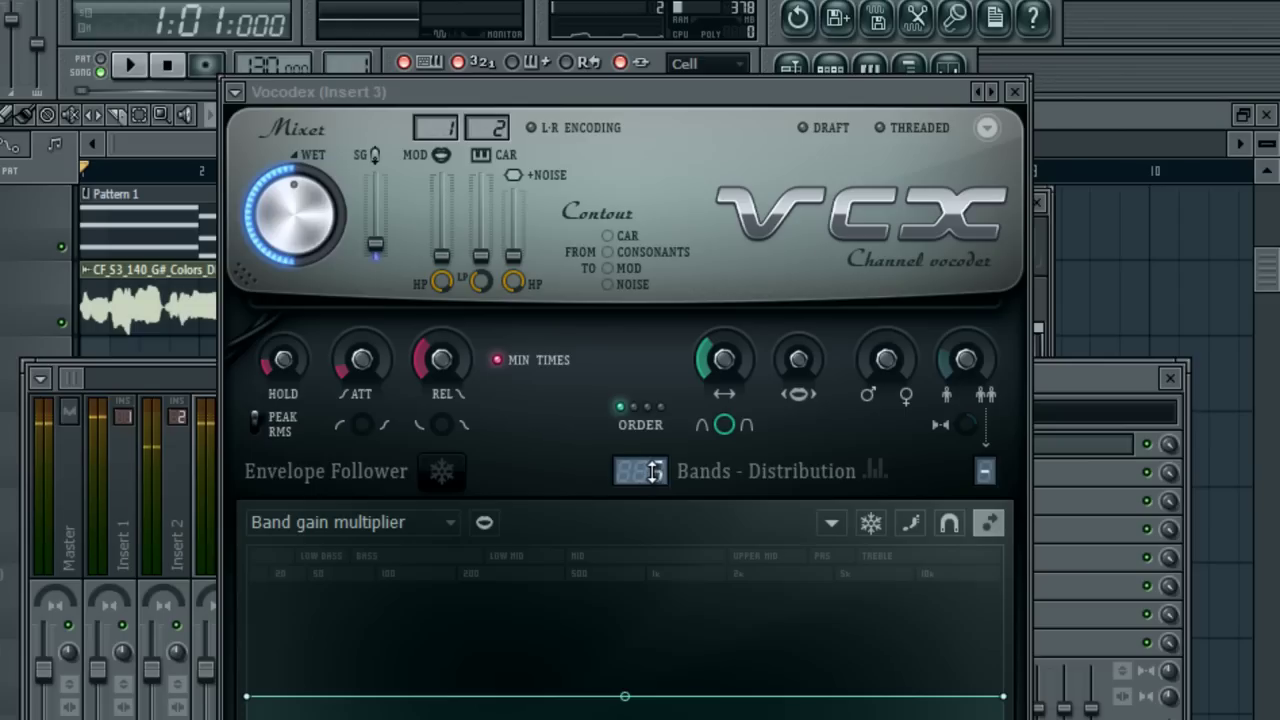
Audition the vocoder with 100 bands and settle on 85 bands.
left_click_drag(652, 471, 543, 503)
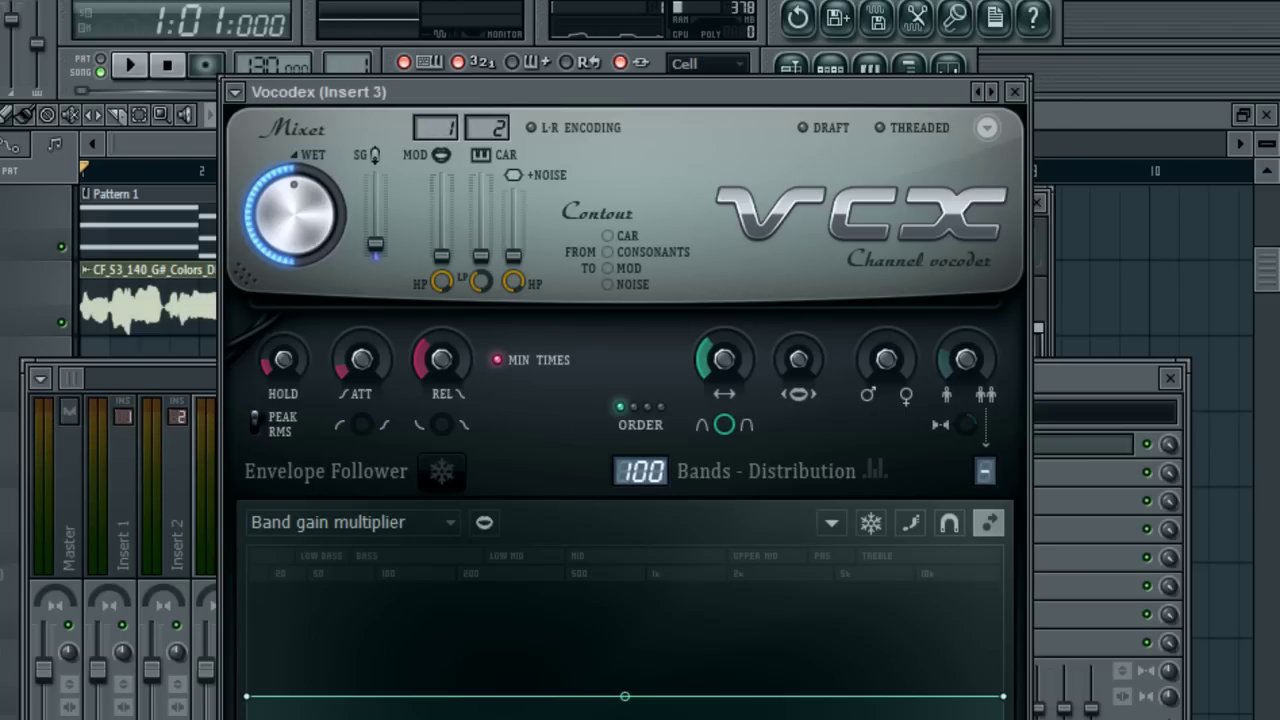
left_click(130, 65)
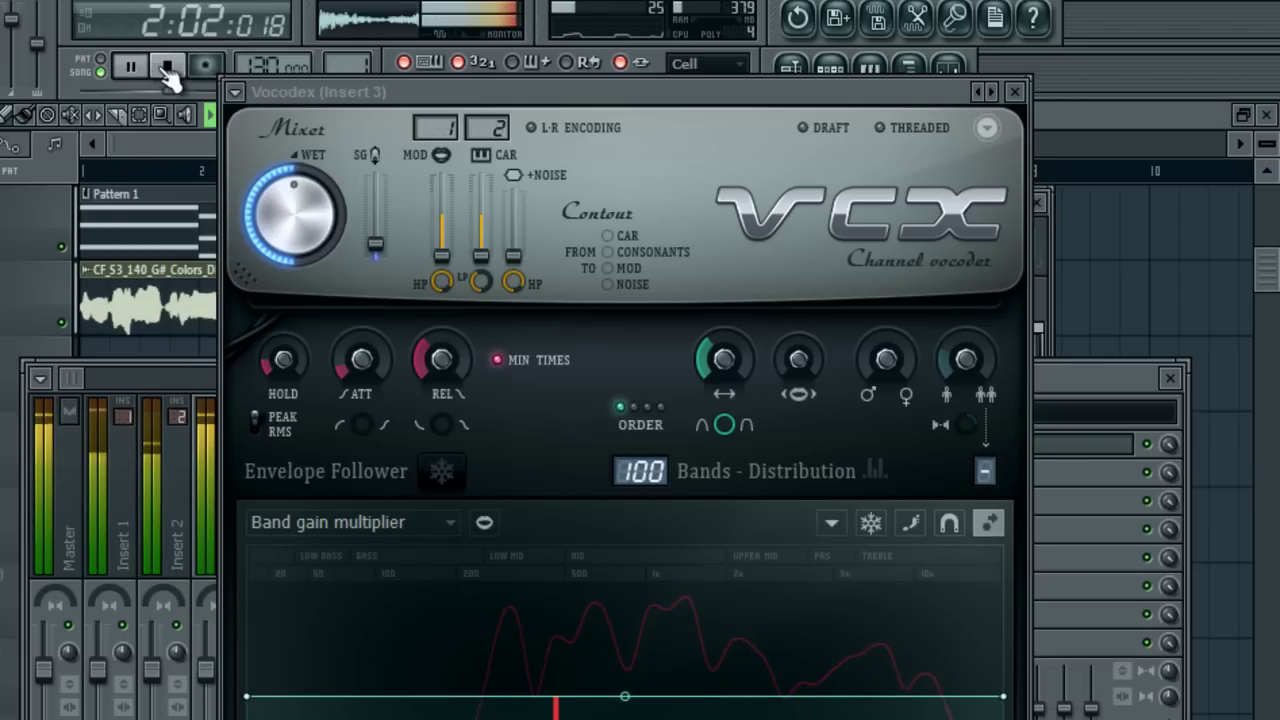
left_click(168, 67)
left_click_drag(648, 471, 658, 719)
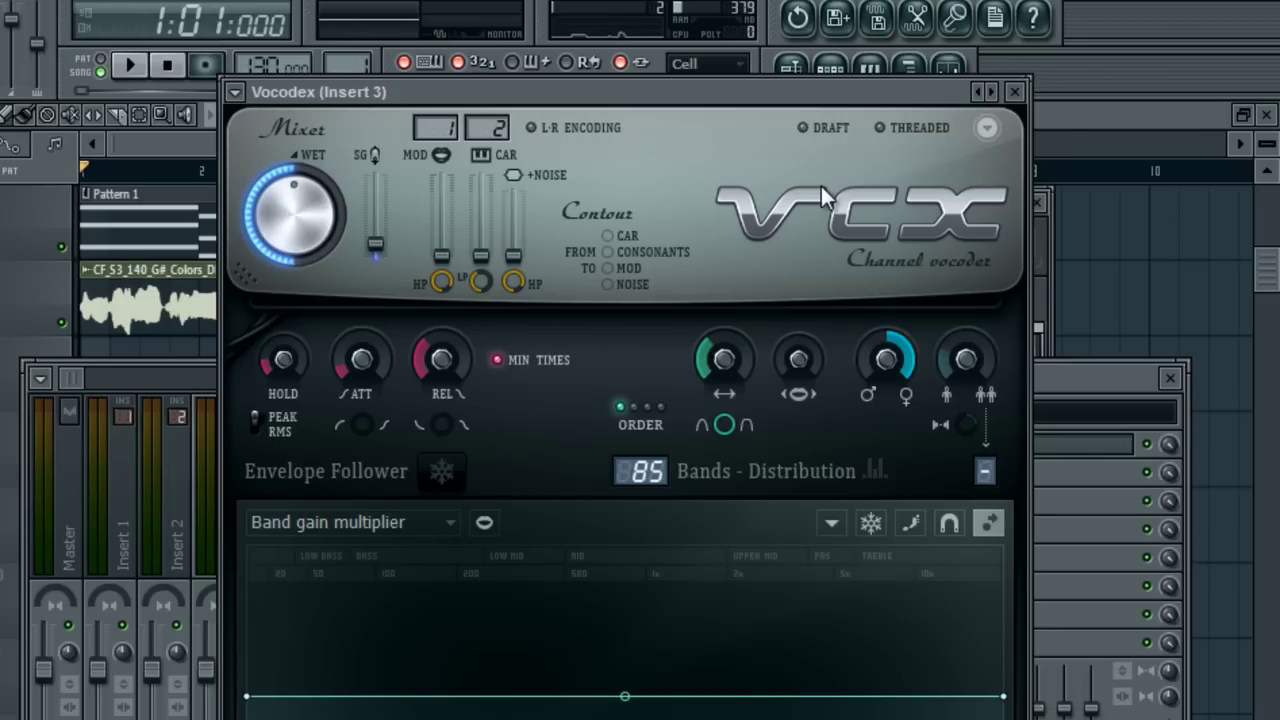
Vary Vocodex's modulator pitch shift during playback, reset it to centre and stop the song.
left_click(130, 64)
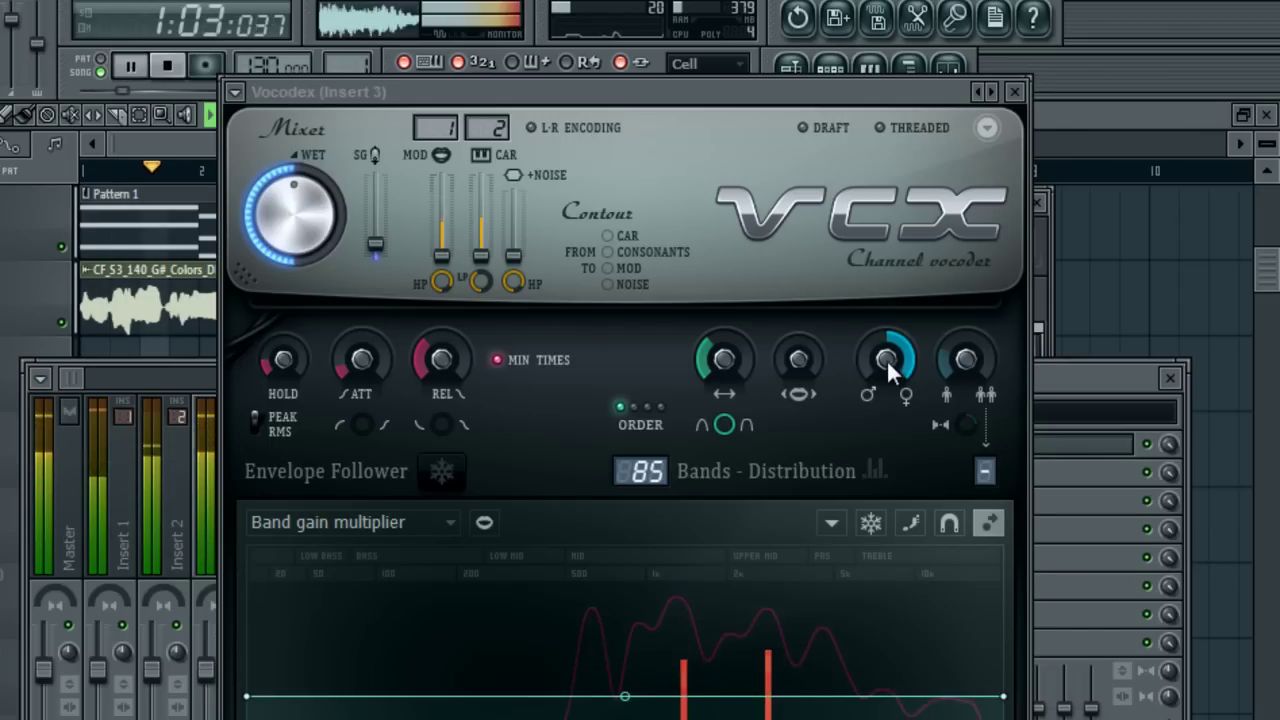
left_click_drag(886, 358, 1020, 375)
left_click_drag(885, 361, 890, 10)
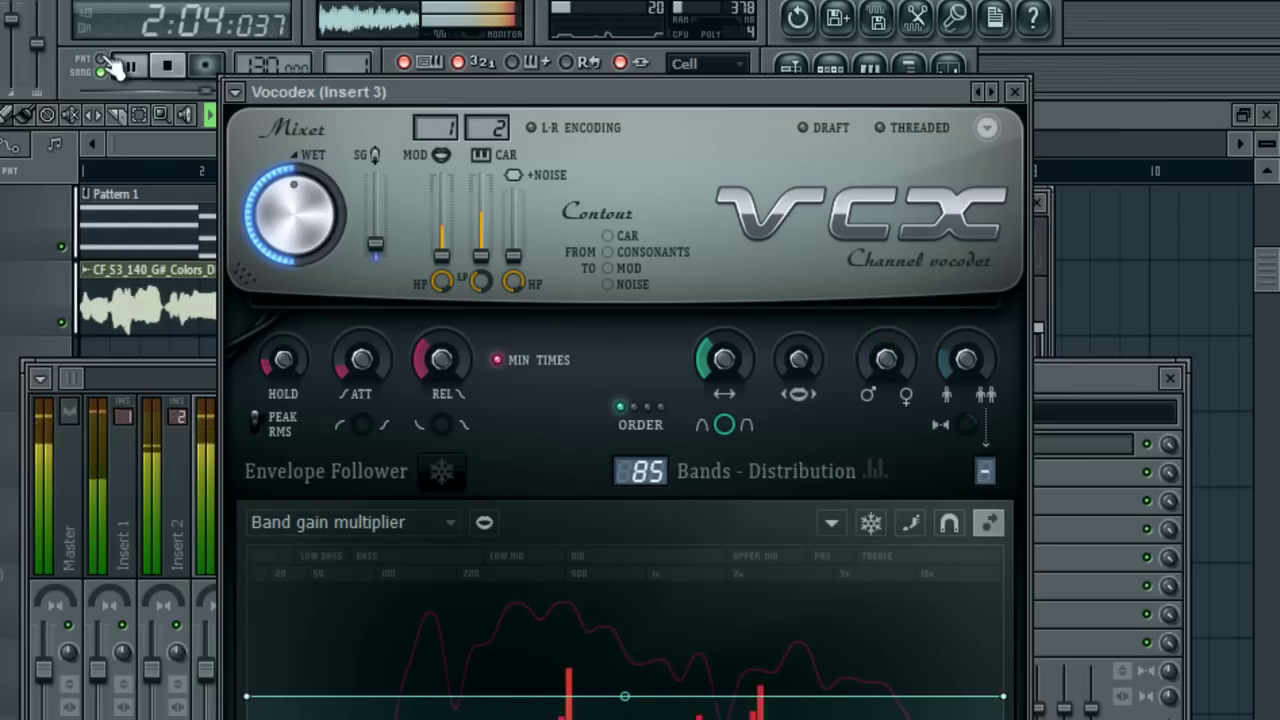
left_click(167, 65)
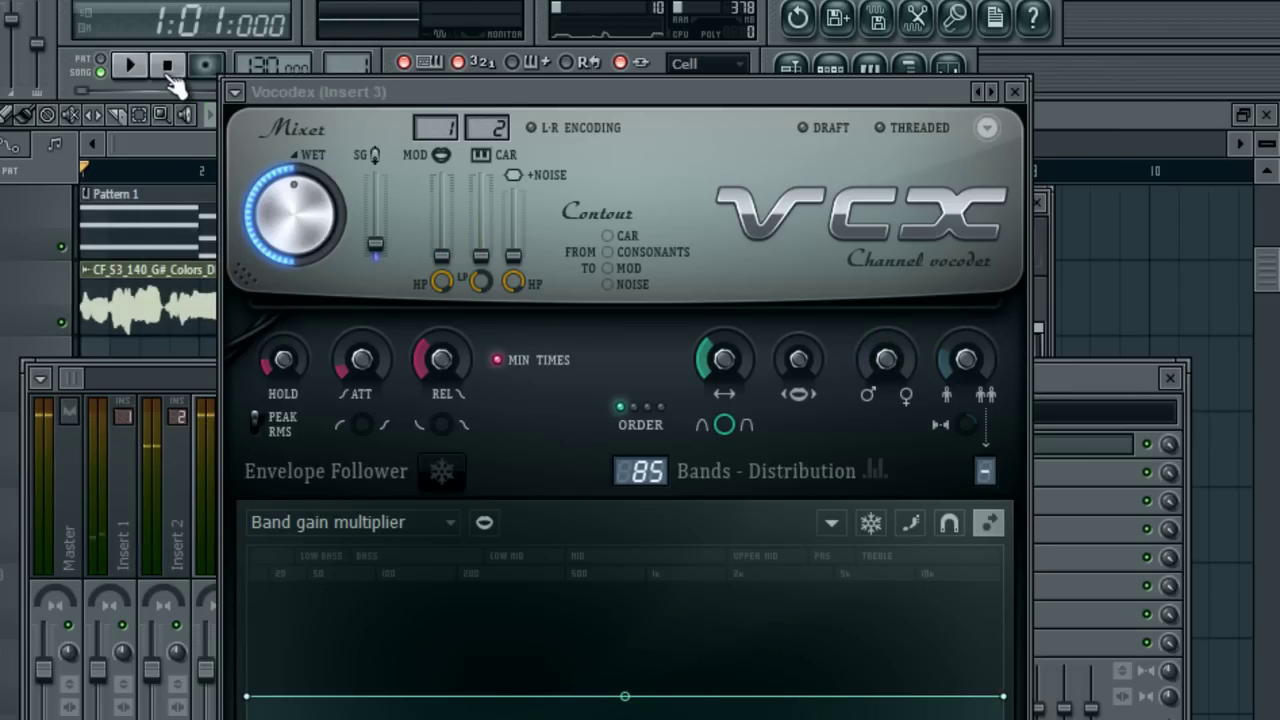
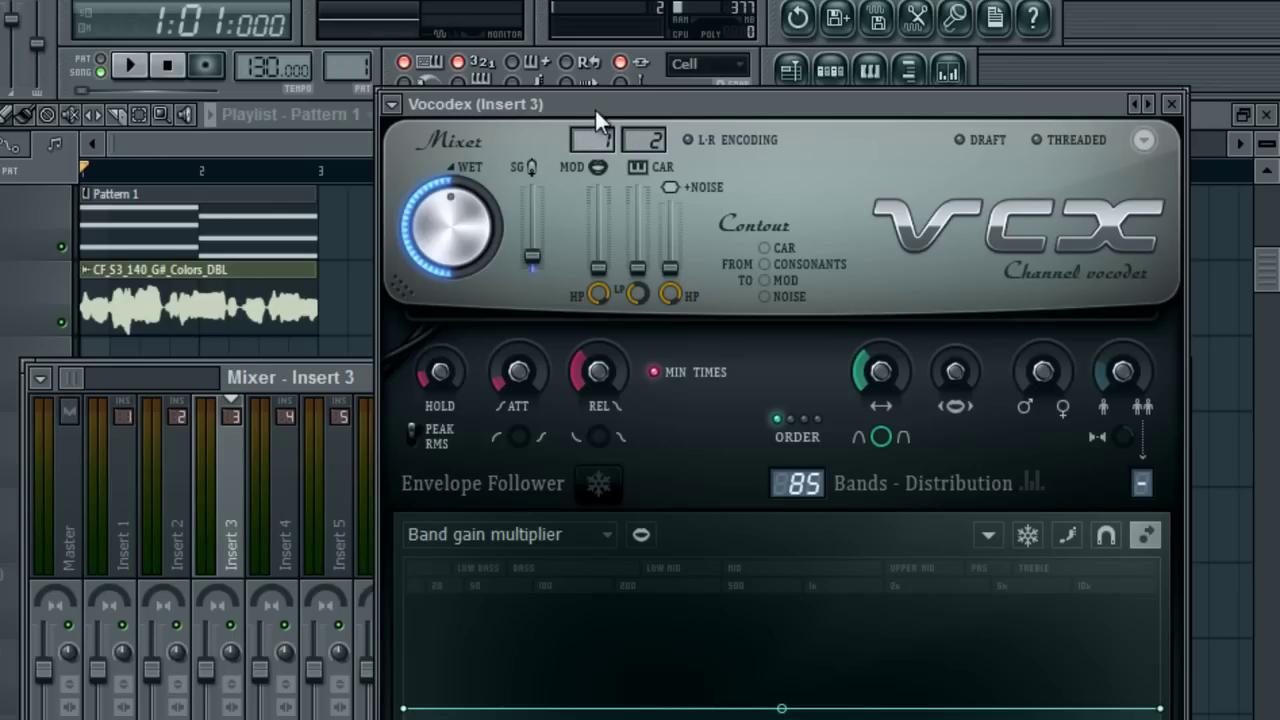
Play the song while raising the mouth-marked knob beside the band width and nudging the modulator pitch shift toward male.
left_click_drag(595, 108, 590, 97)
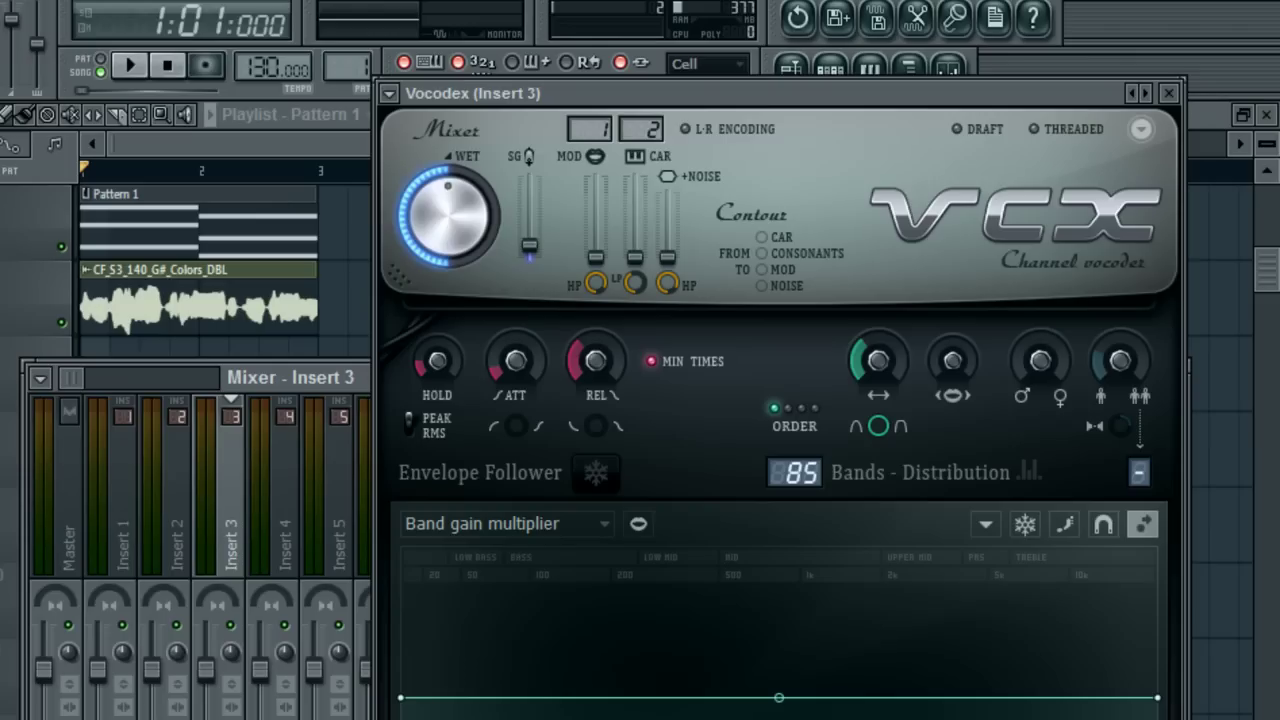
left_click(130, 65)
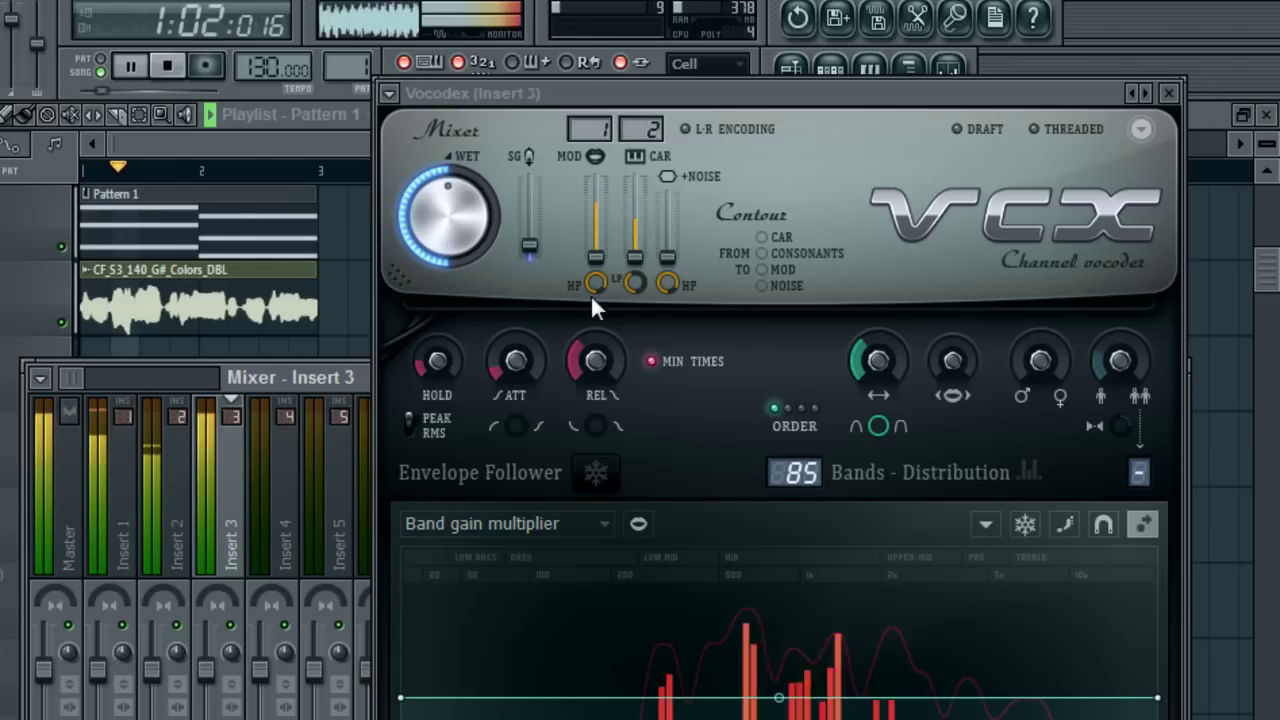
left_click_drag(955, 379, 952, 284)
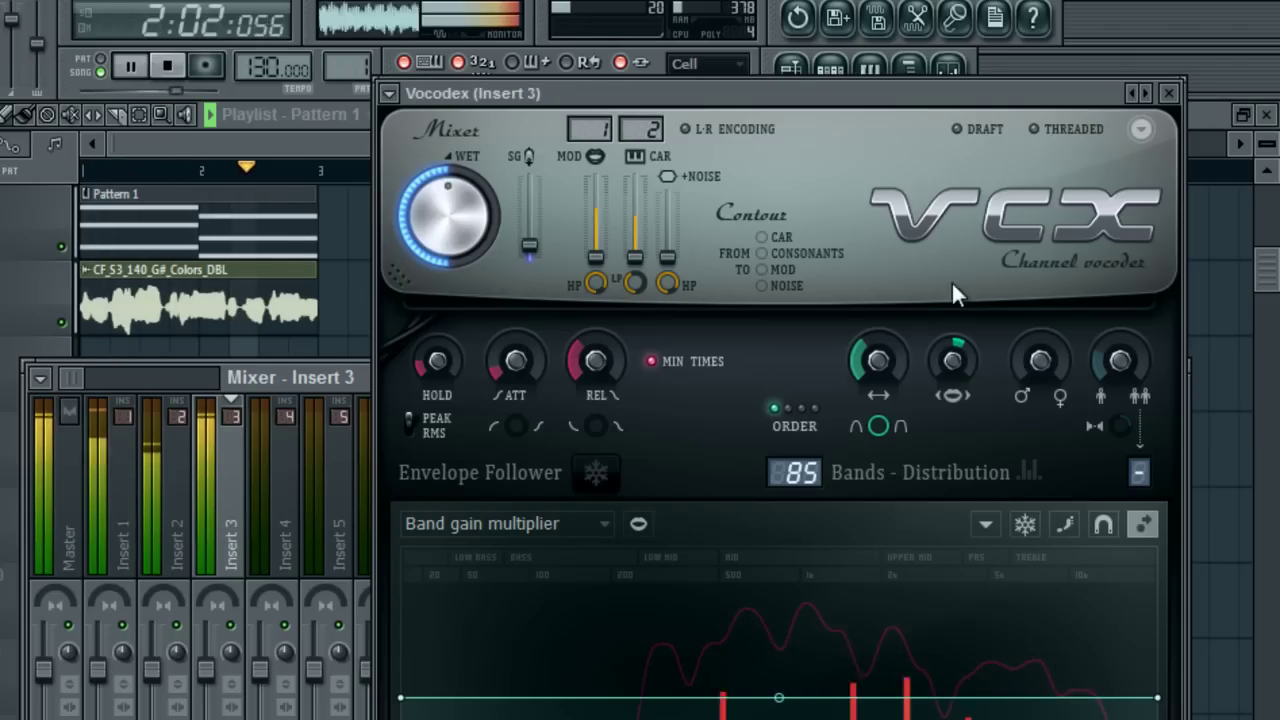
mouse_move(1030, 370)
left_mouse_down()
mouse_move(1021, 543)
mouse_move(1017, 371)
left_mouse_up()
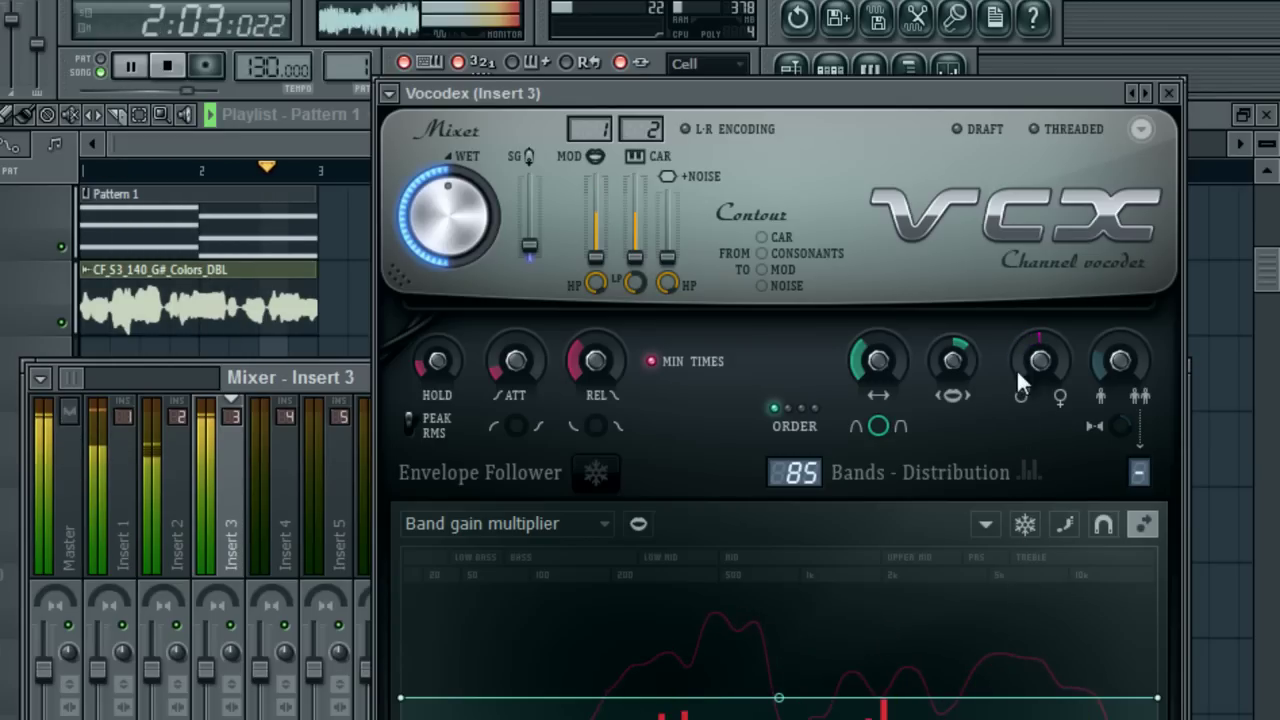
Create an automation clip for Vocodex's modulator pitch shift and place it on the track directly above Pattern 1.
right_click(1034, 356)
left_click(1095, 514)
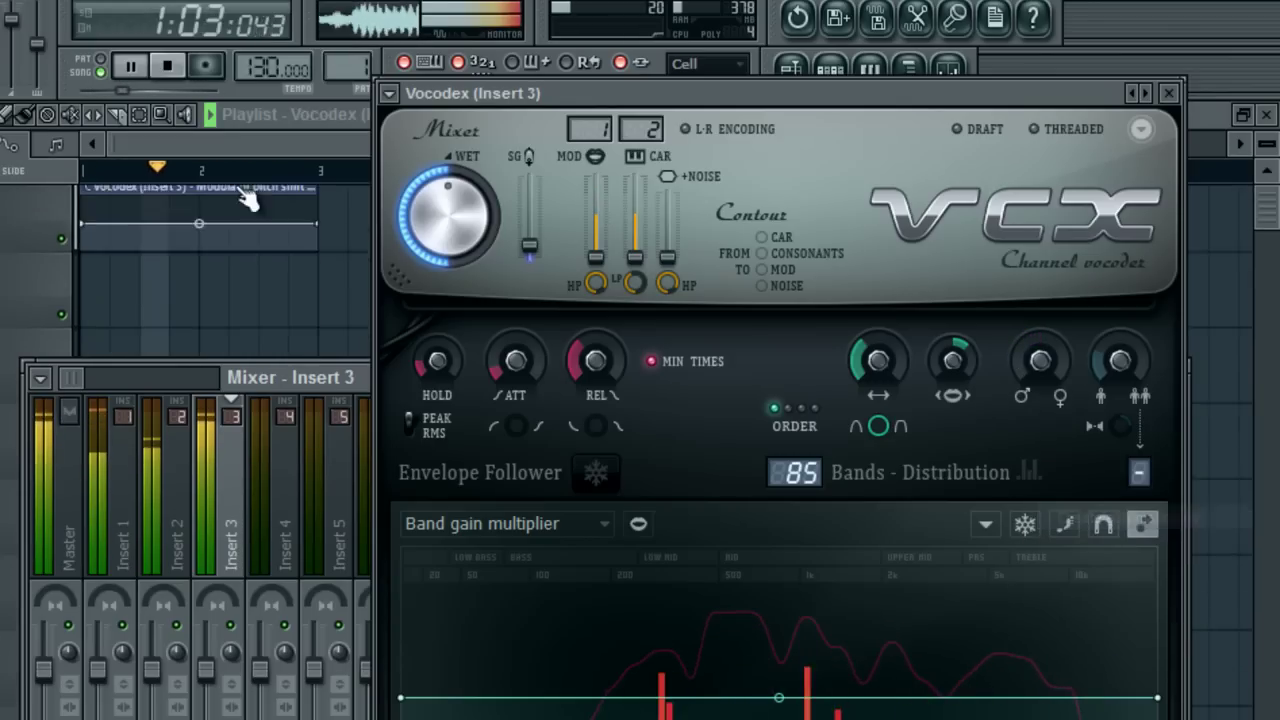
left_click(248, 200)
left_click_drag(214, 196, 104, 461)
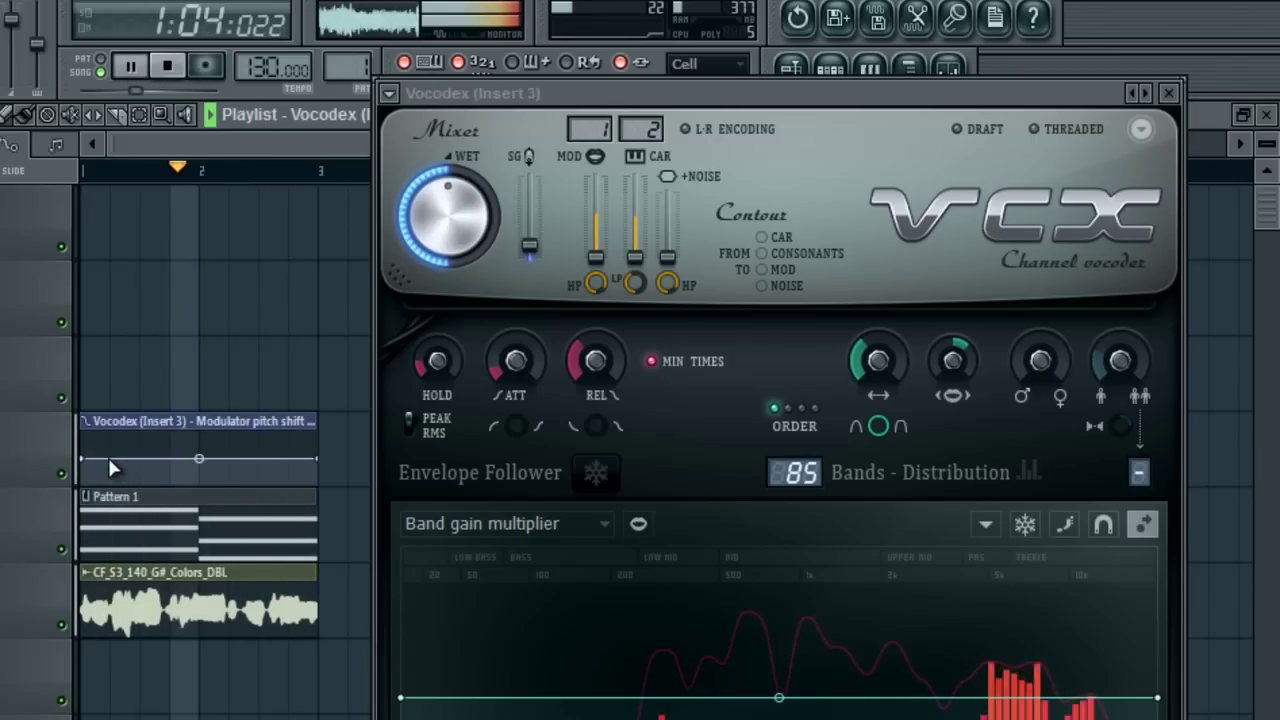
Close the Vocodex window and shape two falling ramps within the first beat of the modulator pitch shift automation clip.
scroll(141, 145, "up", 2)
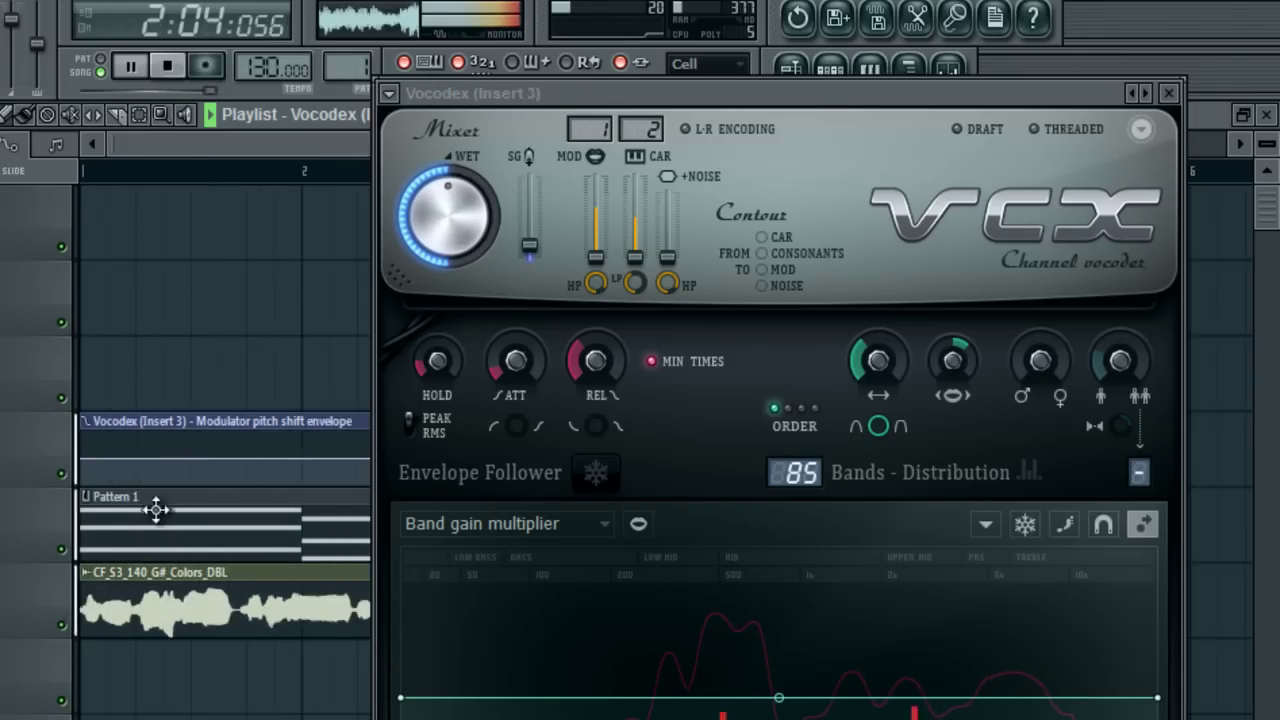
scroll(156, 510, "up", 2)
left_click(1168, 92)
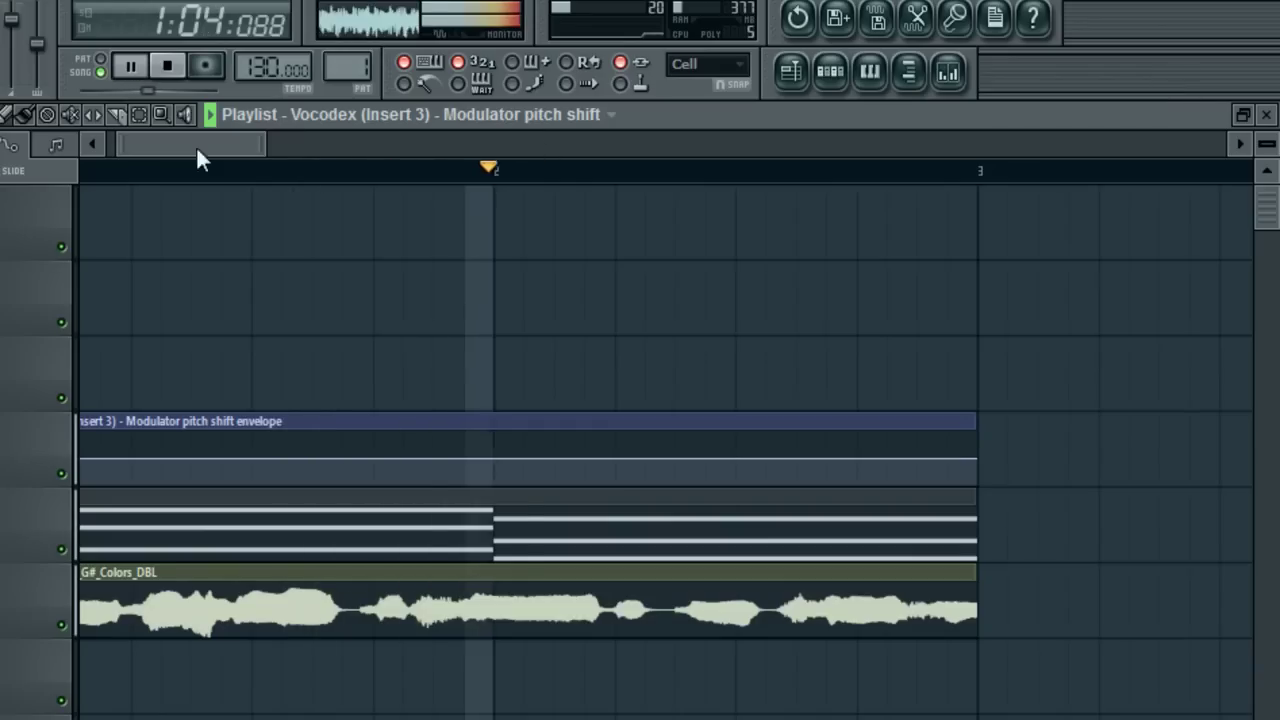
left_click_drag(197, 150, 14, 165)
right_click(146, 476)
right_click(160, 457)
right_click(205, 465)
right_click(205, 466)
left_click_drag(205, 466, 146, 491)
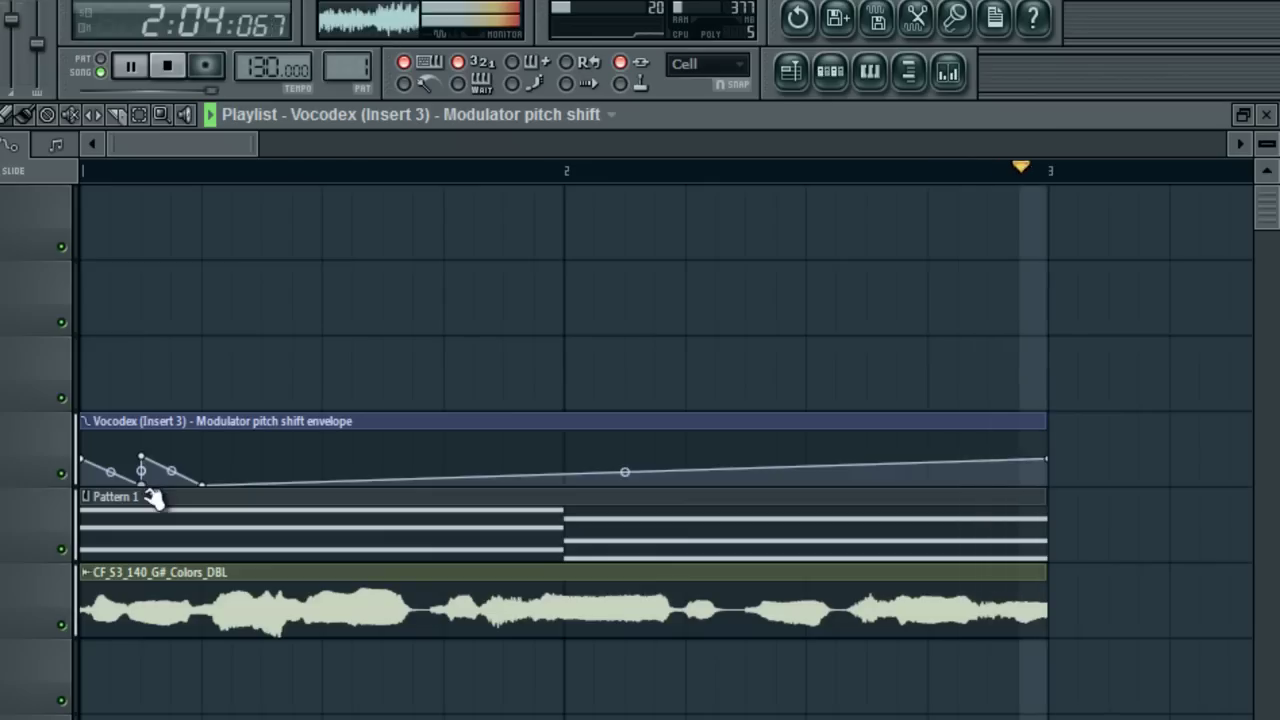
Add two longer falling ramps to the pitch shift envelope, starting at beats 2 and 3 of bar 1 and dropping to the minimum.
right_click(206, 460)
right_click(240, 472)
left_click_drag(238, 474, 331, 514)
right_click(333, 466)
right_click(422, 477)
left_click_drag(423, 478, 461, 517)
Raise the envelope into bar 2, hold it at maximum for the bar's first beat and drop it to the minimum at beat 2.
right_click(574, 458)
left_click_drag(580, 462, 572, 428)
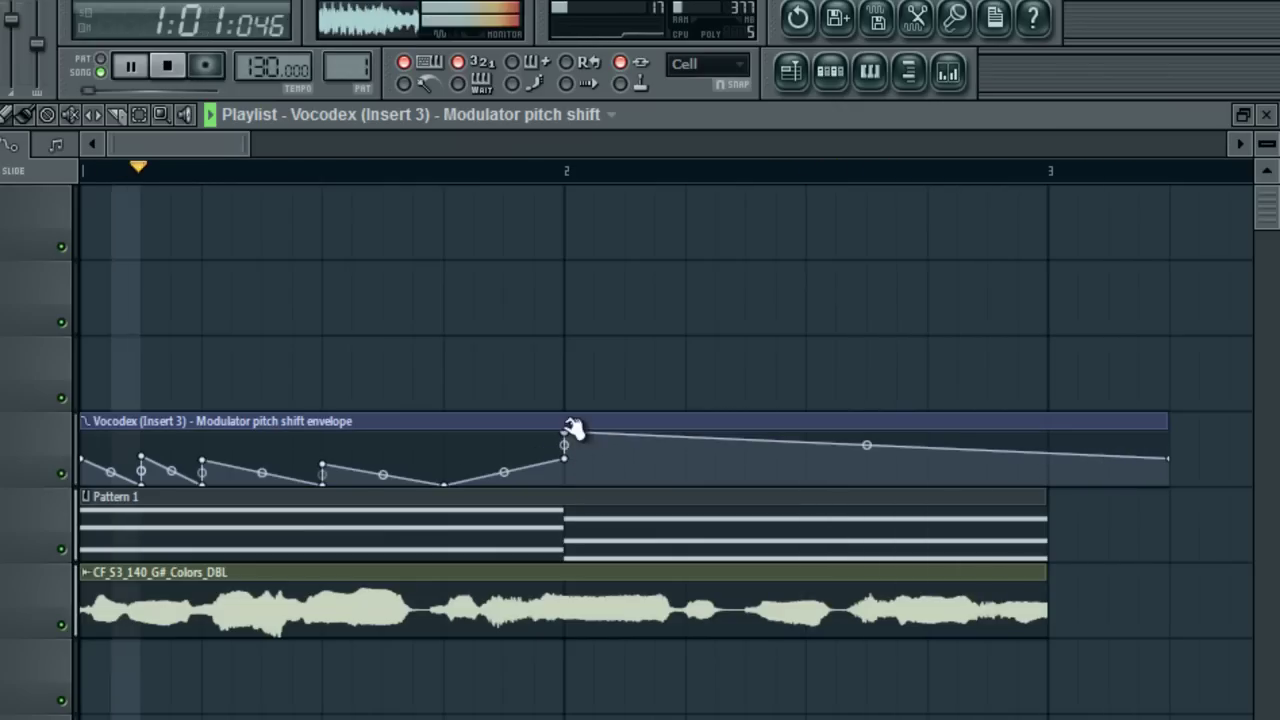
right_click(624, 434)
right_click(686, 440)
left_click_drag(703, 446, 691, 488)
Shape a gentle rise with a stepped peak just before beat 3 of bar 2, dropping to the minimum on that beat.
right_click(704, 453)
right_click(776, 451)
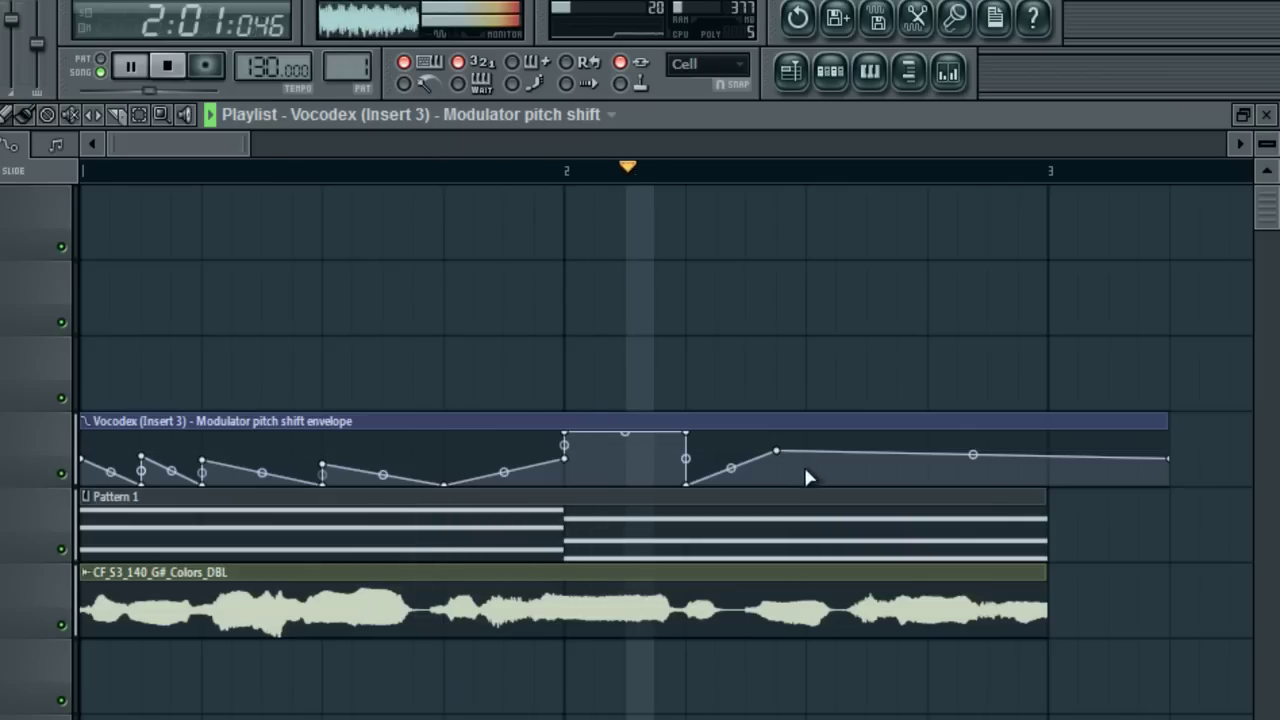
right_click(790, 468)
right_click(817, 439)
left_click_drag(807, 440, 806, 485)
right_click(822, 456)
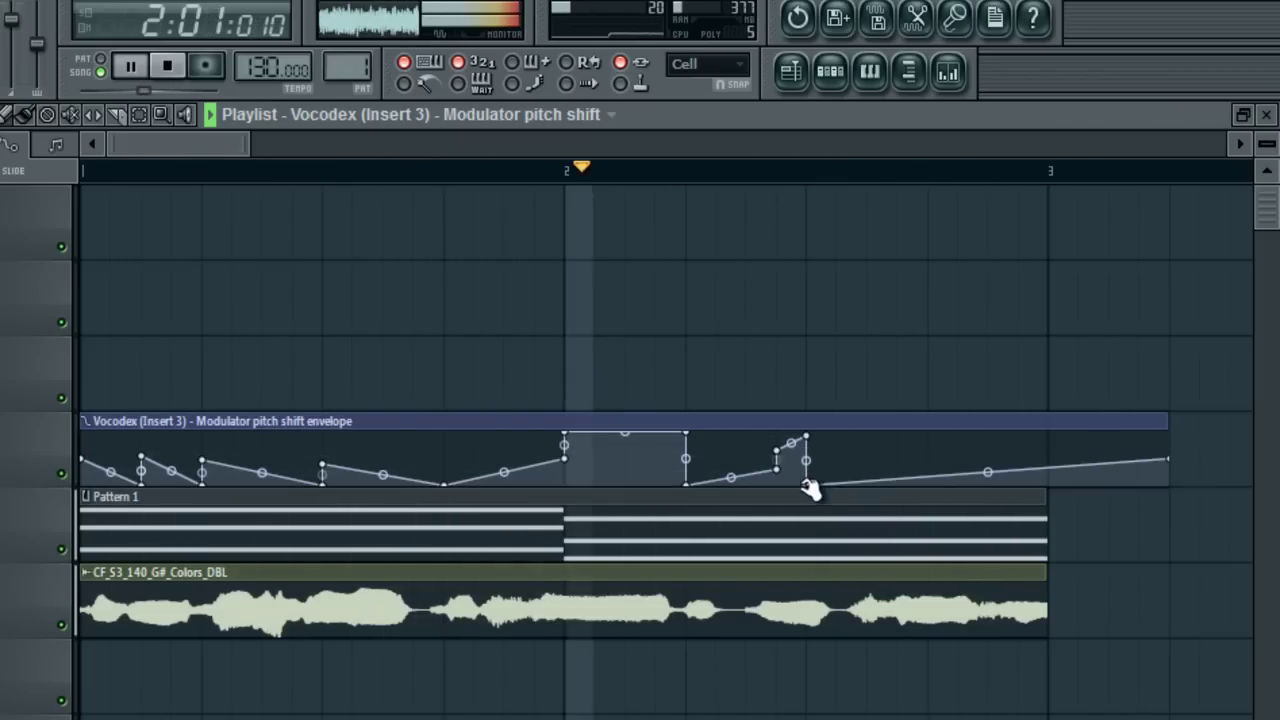
Ramp the envelope up from beat 3 of bar 2 to a peak at bar 3 and delete the leftover end point beyond it.
right_click(934, 452)
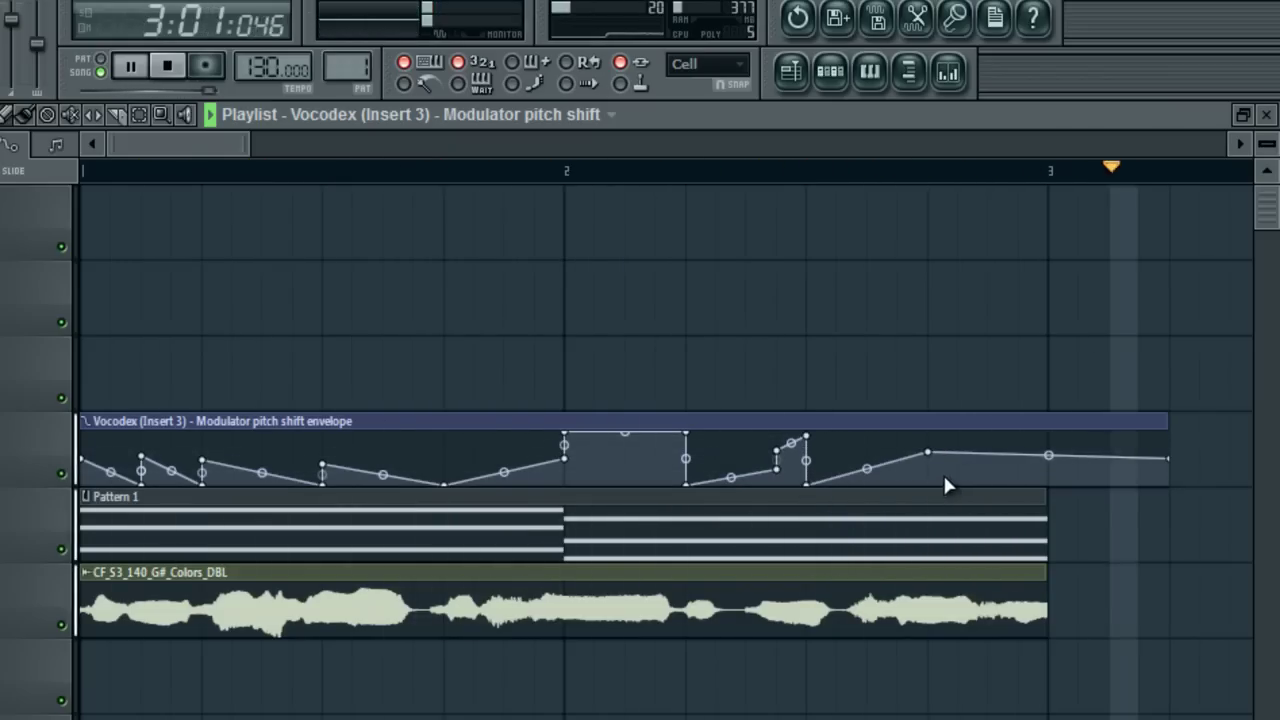
left_click_drag(1048, 456, 1049, 433)
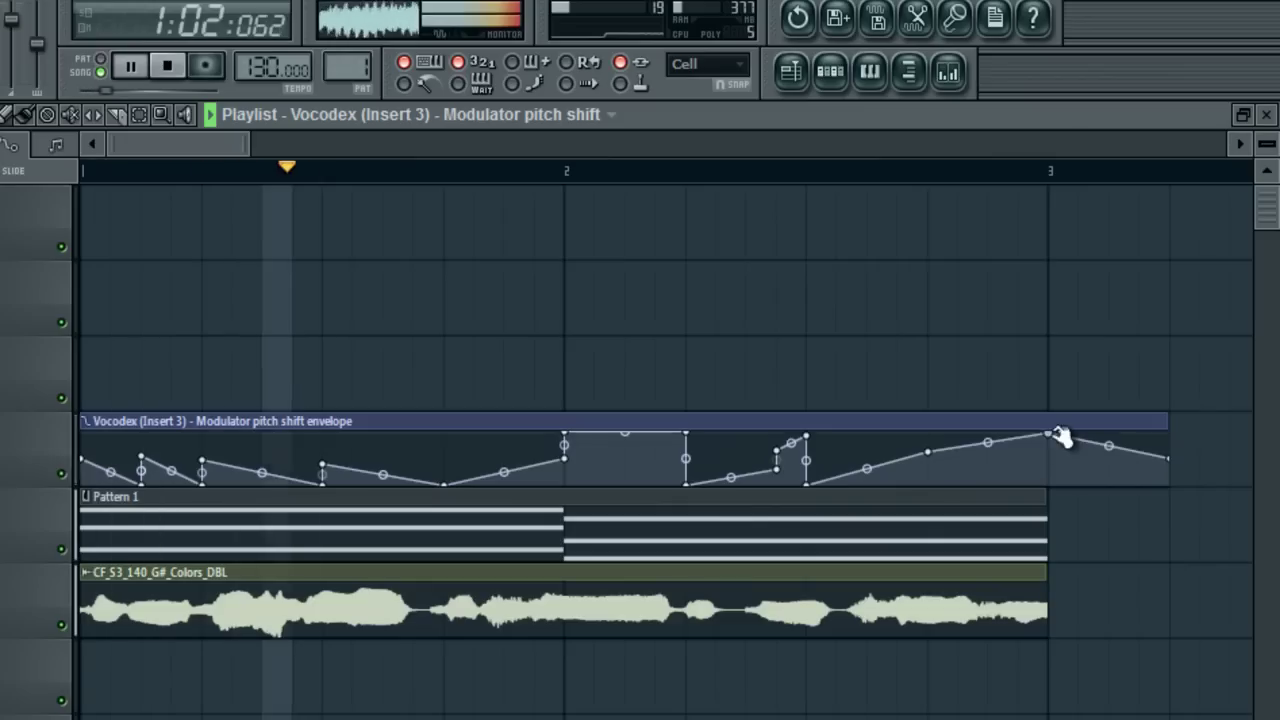
right_click(1170, 460)
left_click(1157, 500)
Play the song from the start to audition the pitch shift automation, and stop playback.
left_click(180, 73)
left_click(144, 70)
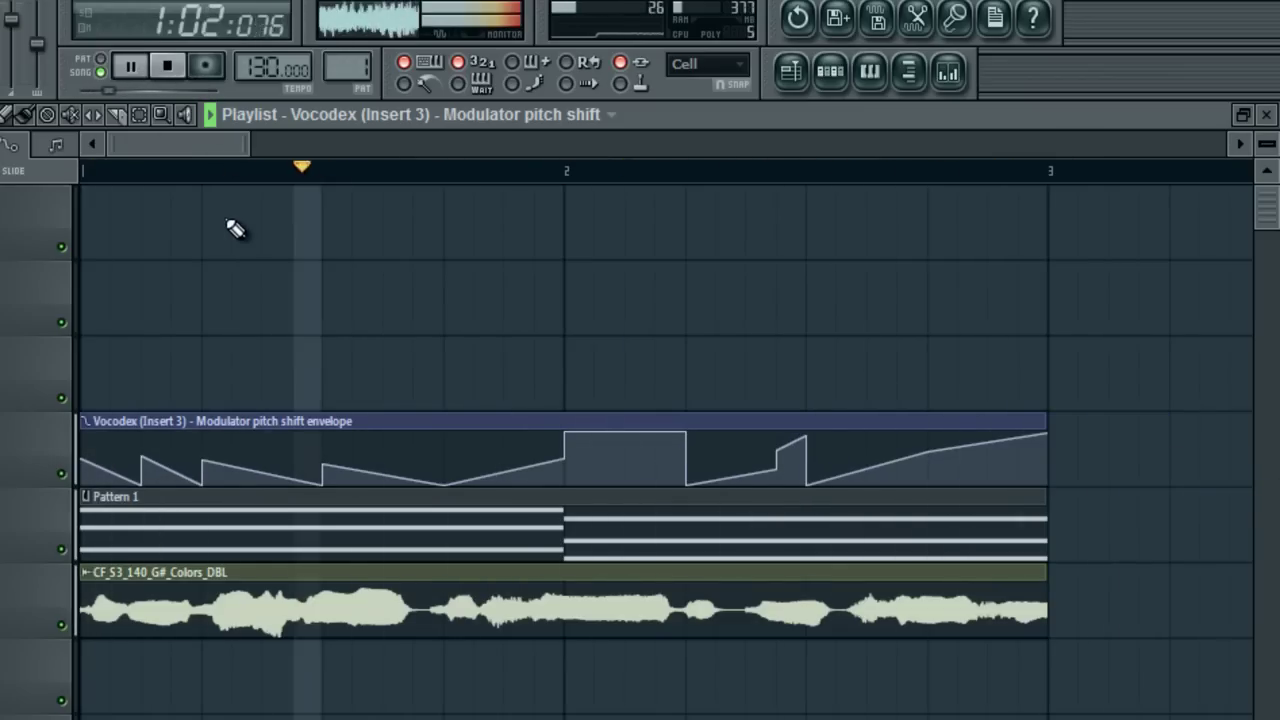
left_click(167, 70)
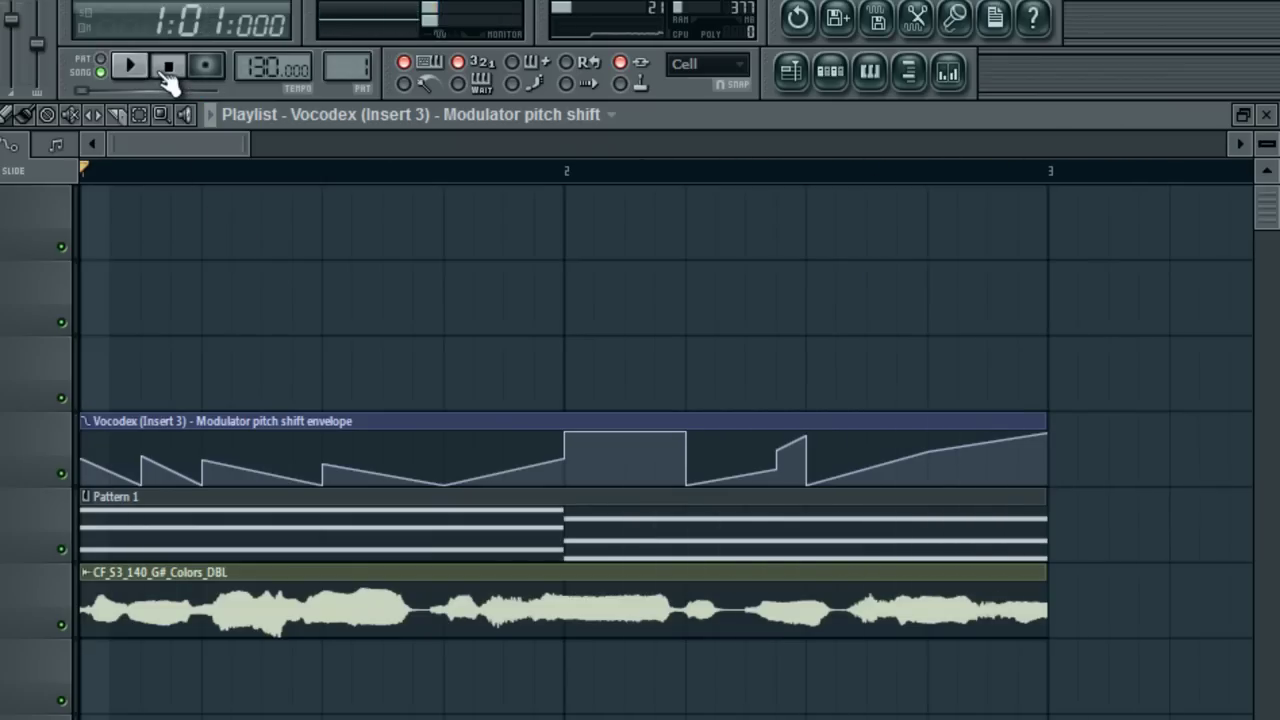